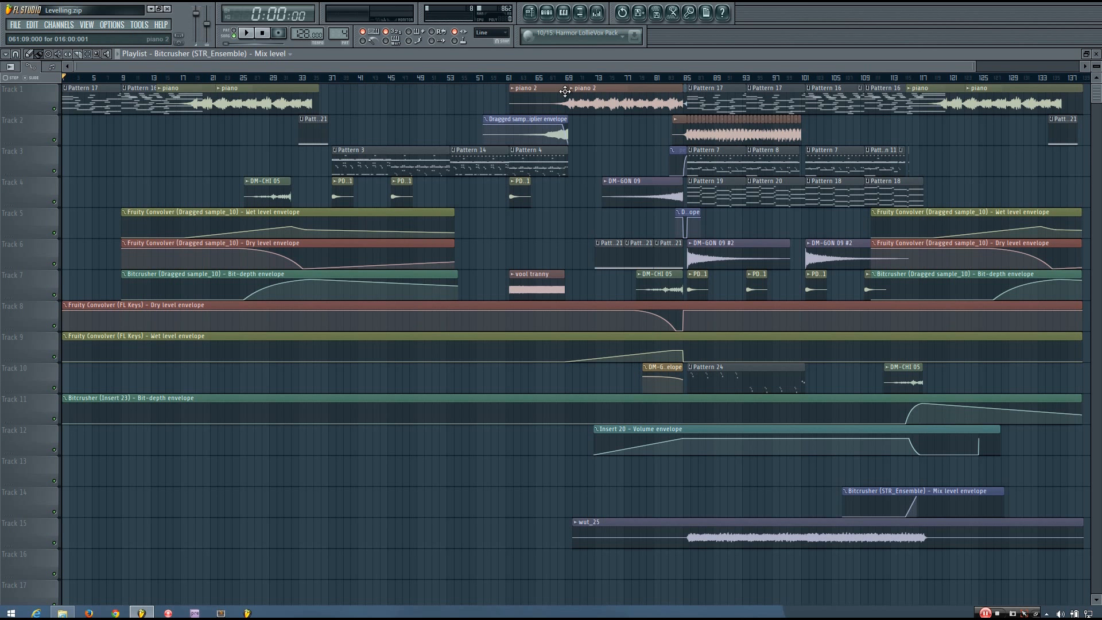
Step: Play the arrangement from the start, jump ahead to bars 9, 30, 37 and 85, and stop playback
{"action": "key", "text": "space"}
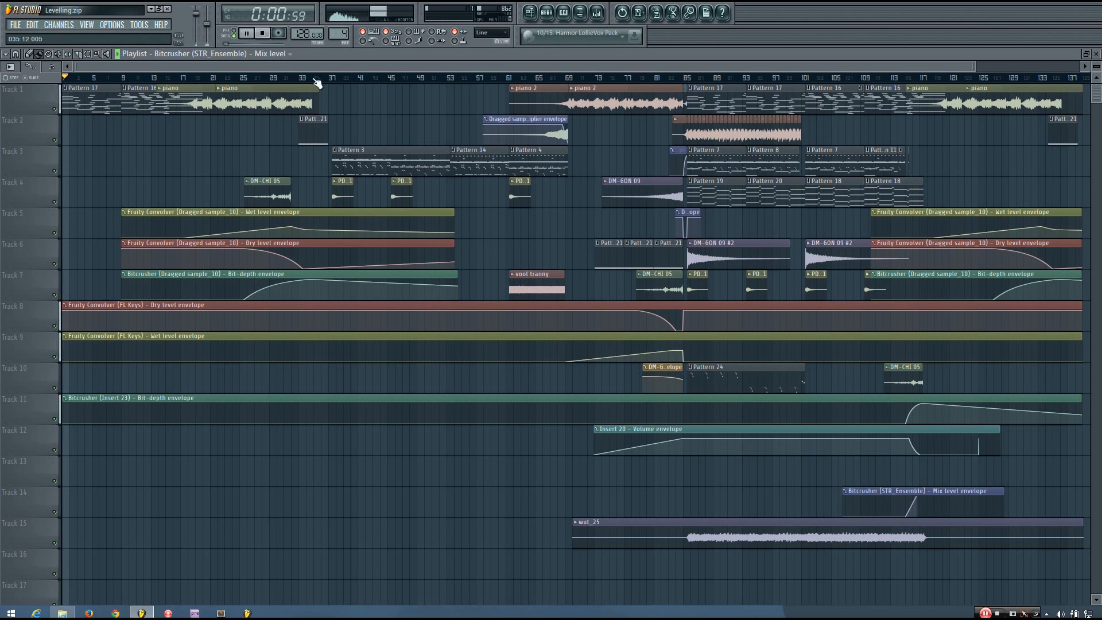
{"action": "left_click", "coordinate": [122, 78]}
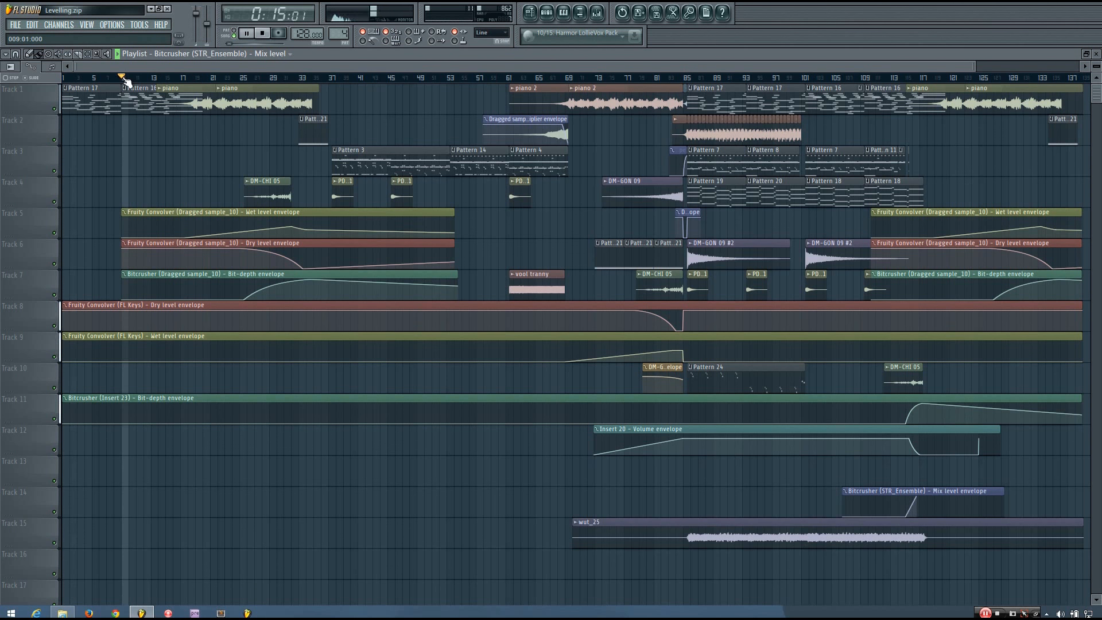
{"action": "left_click", "coordinate": [278, 79]}
{"action": "left_click", "coordinate": [333, 78]}
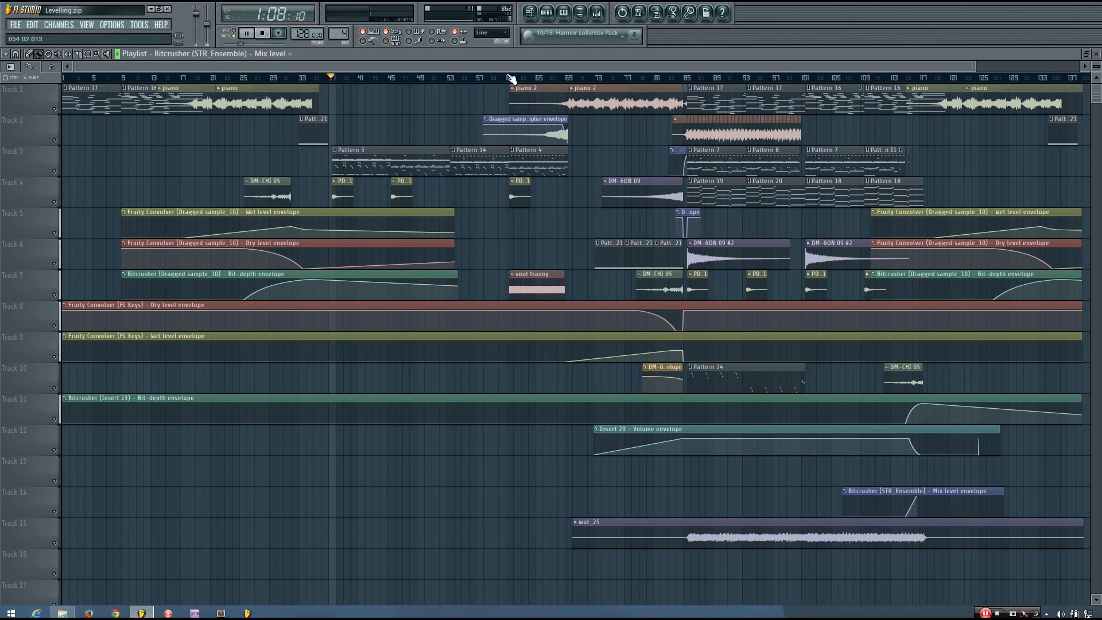
{"action": "left_click", "coordinate": [690, 79]}
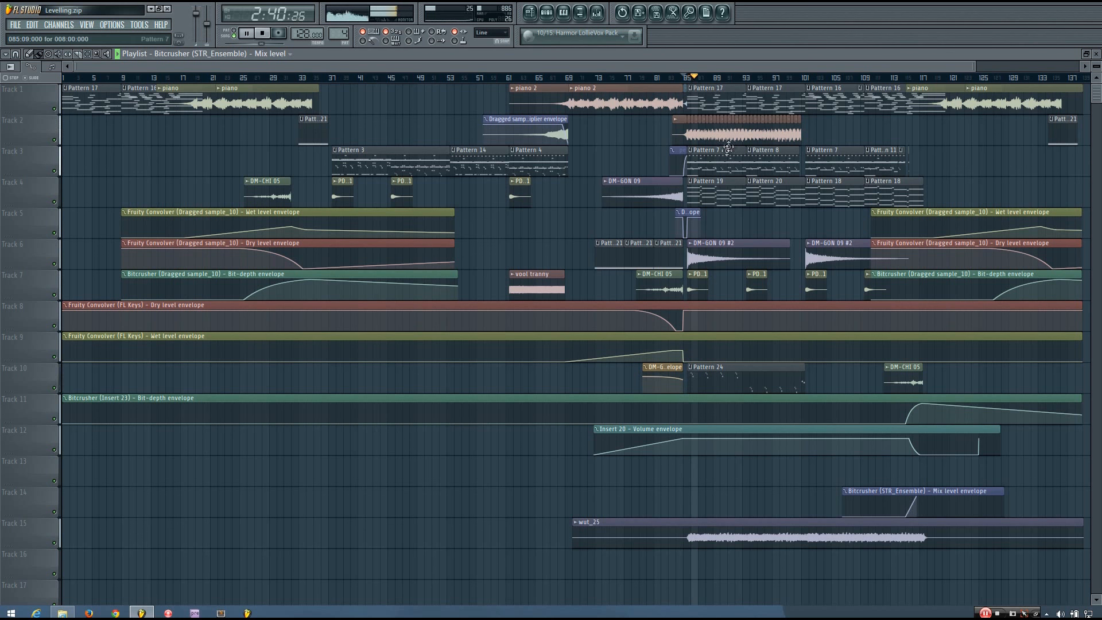
{"action": "left_click", "coordinate": [268, 34]}
{"action": "left_click", "coordinate": [270, 34]}
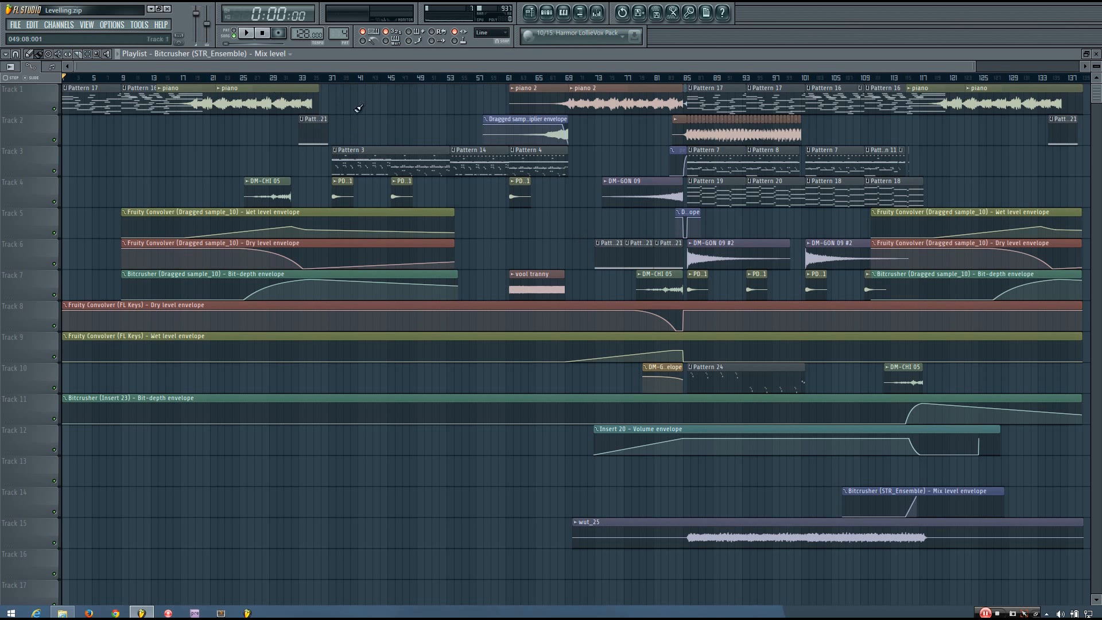
Step: Audition the section starting around bar 37, deleting the stray Bitcrusher envelope clip placed on Track 1
{"action": "key", "text": "space"}
{"action": "key", "text": "space"}
{"action": "left_click", "coordinate": [321, 78]}
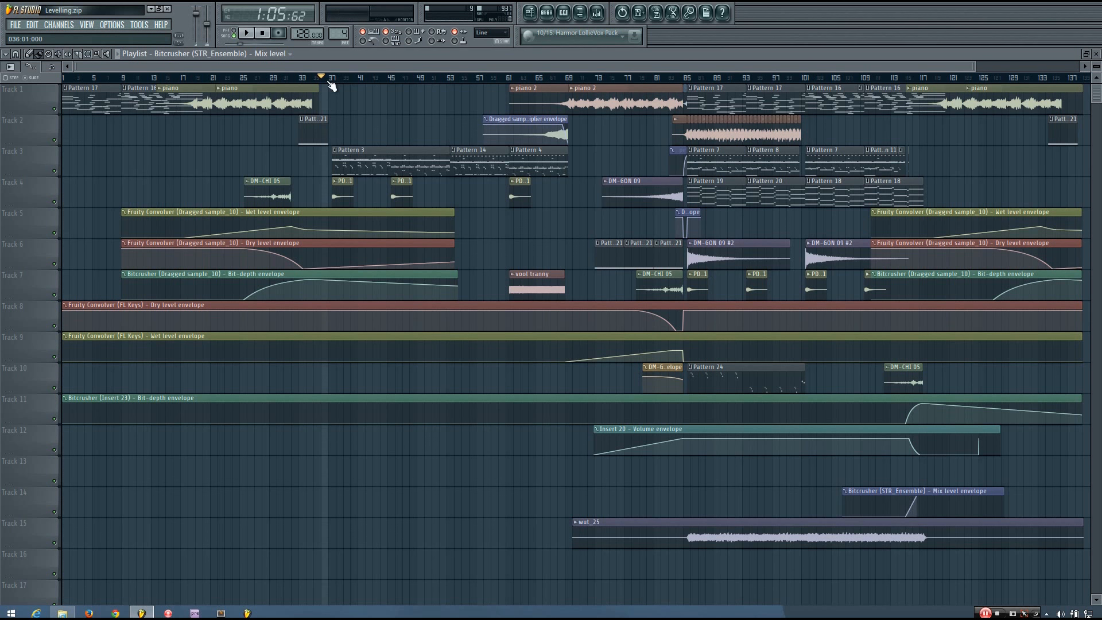
{"action": "left_click", "coordinate": [330, 79]}
{"action": "left_click", "coordinate": [333, 89]}
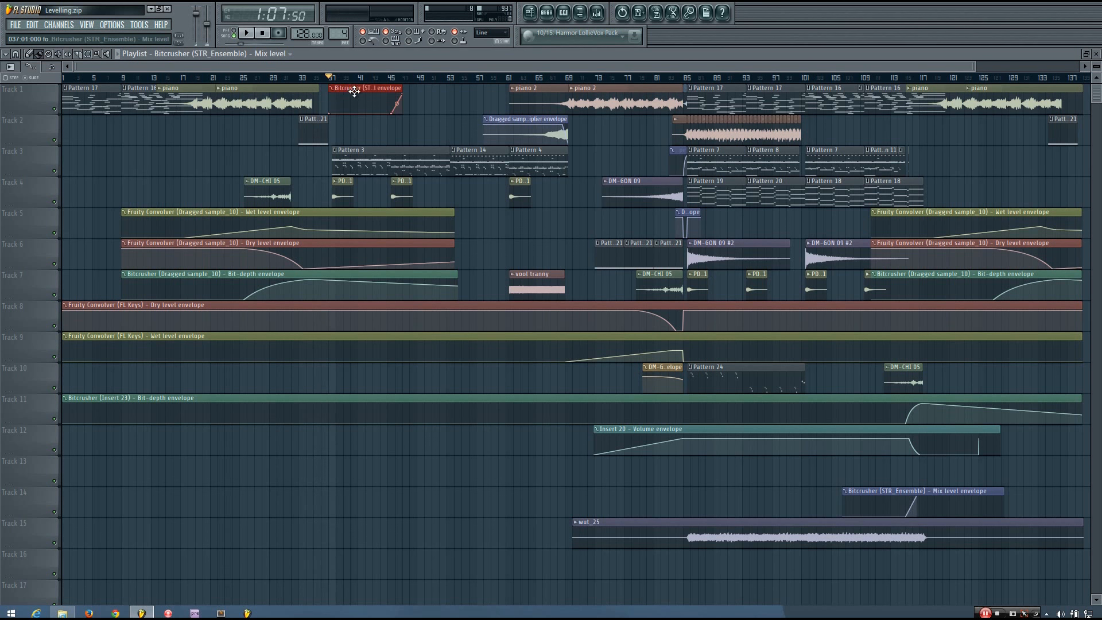
{"action": "right_click", "coordinate": [354, 92]}
{"action": "key", "text": "space"}
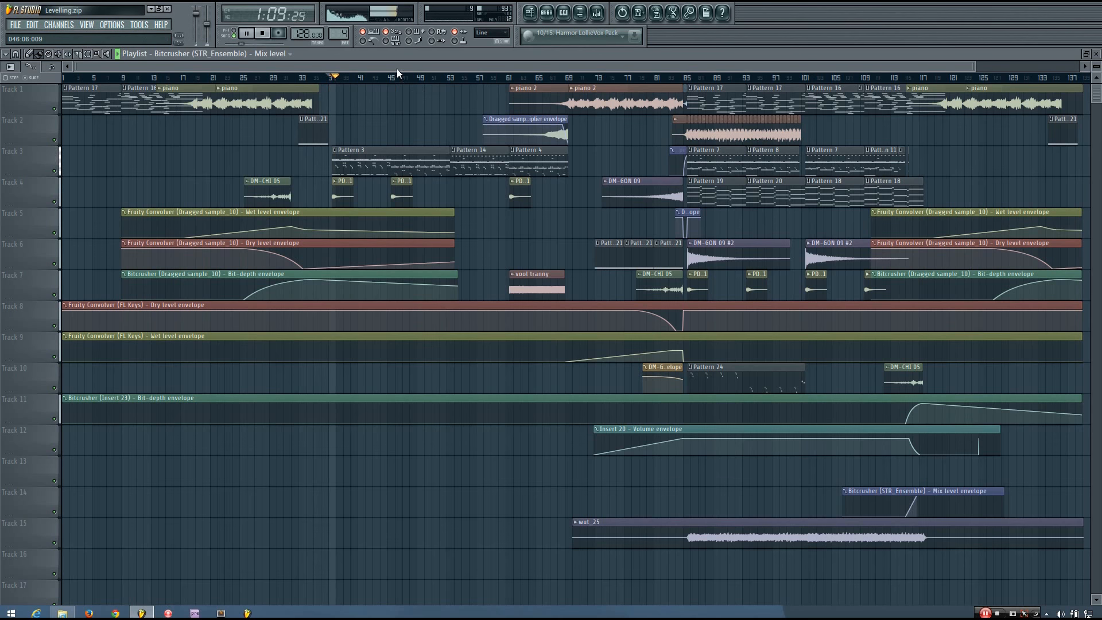
{"action": "left_click_drag", "start_coordinate": [409, 66], "coordinate": [492, 69]}
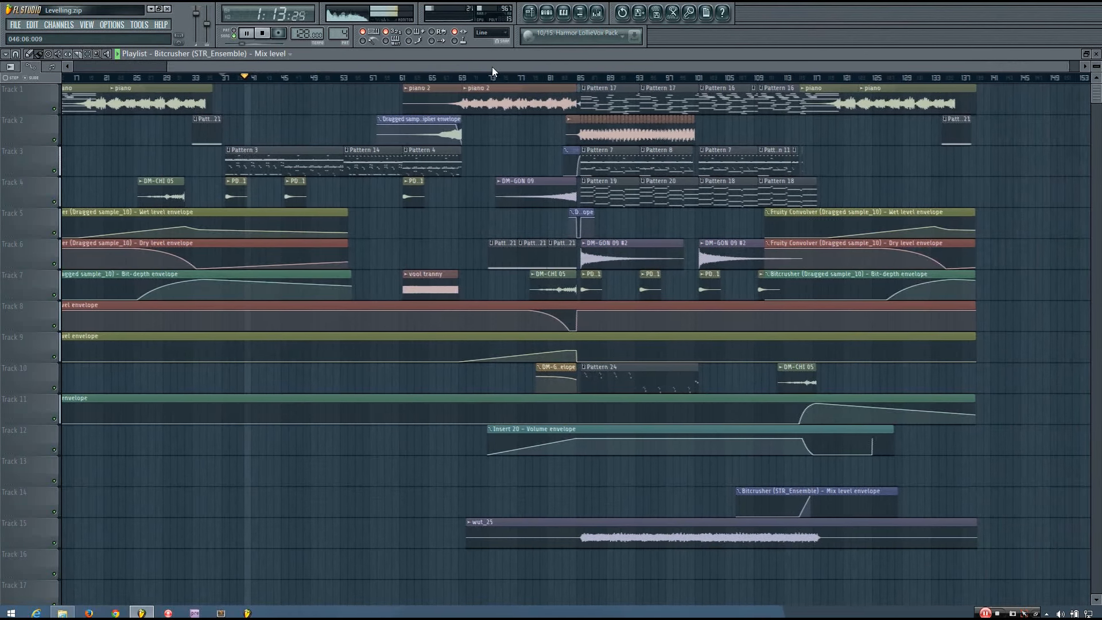
{"action": "key", "text": "space"}
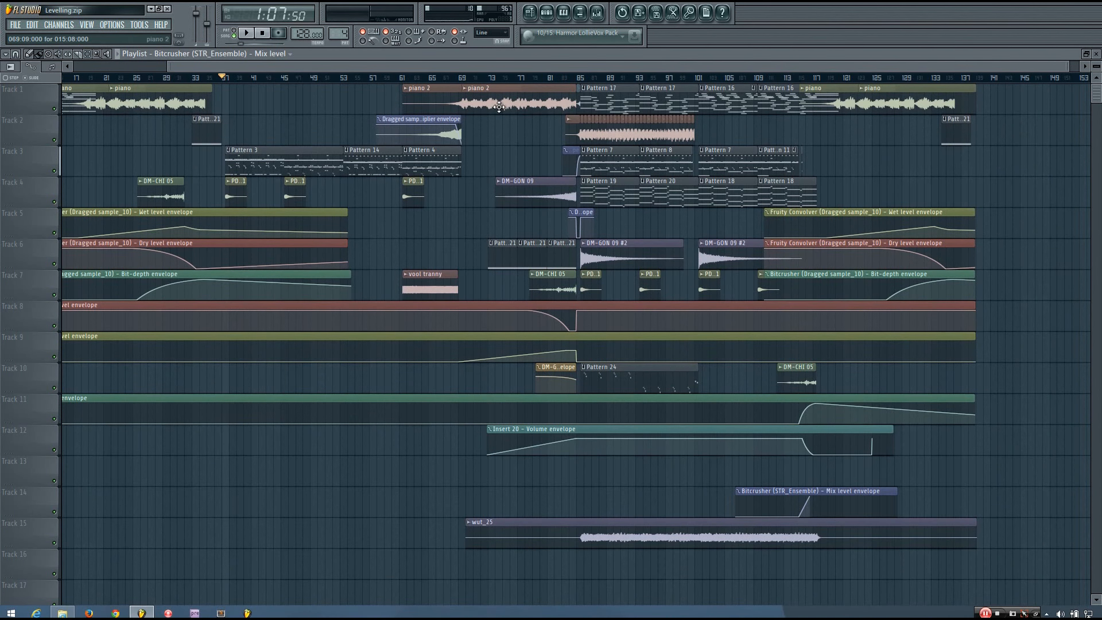
Step: Audition the section starting around bar 85 and stop playback
{"action": "left_click_drag", "start_coordinate": [299, 79], "coordinate": [578, 95]}
{"action": "key", "text": "space"}
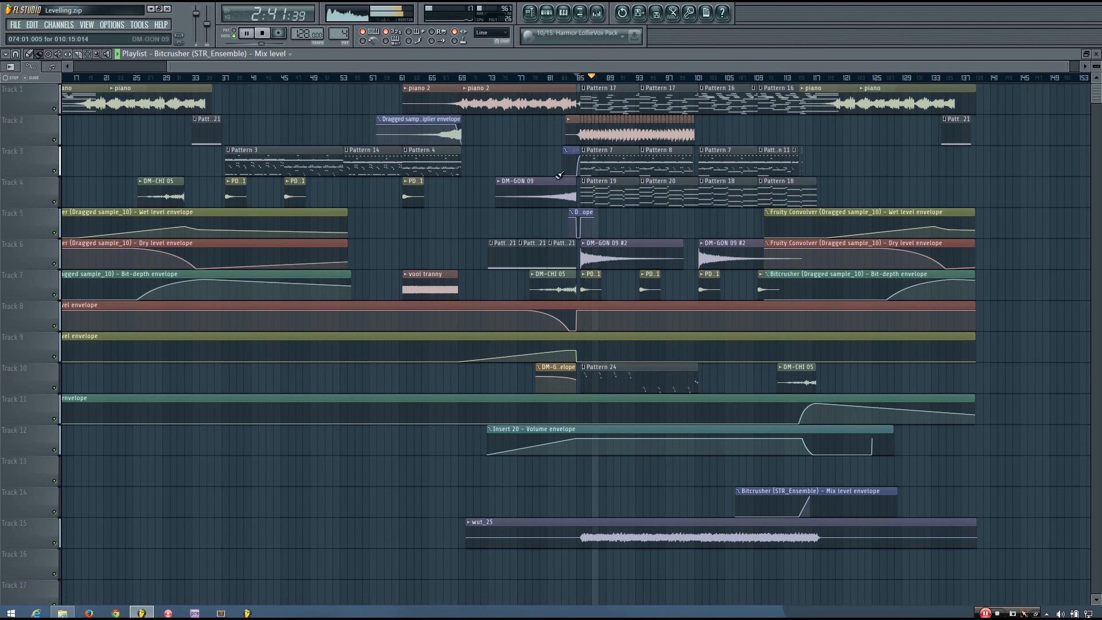
{"action": "left_click", "coordinate": [343, 78]}
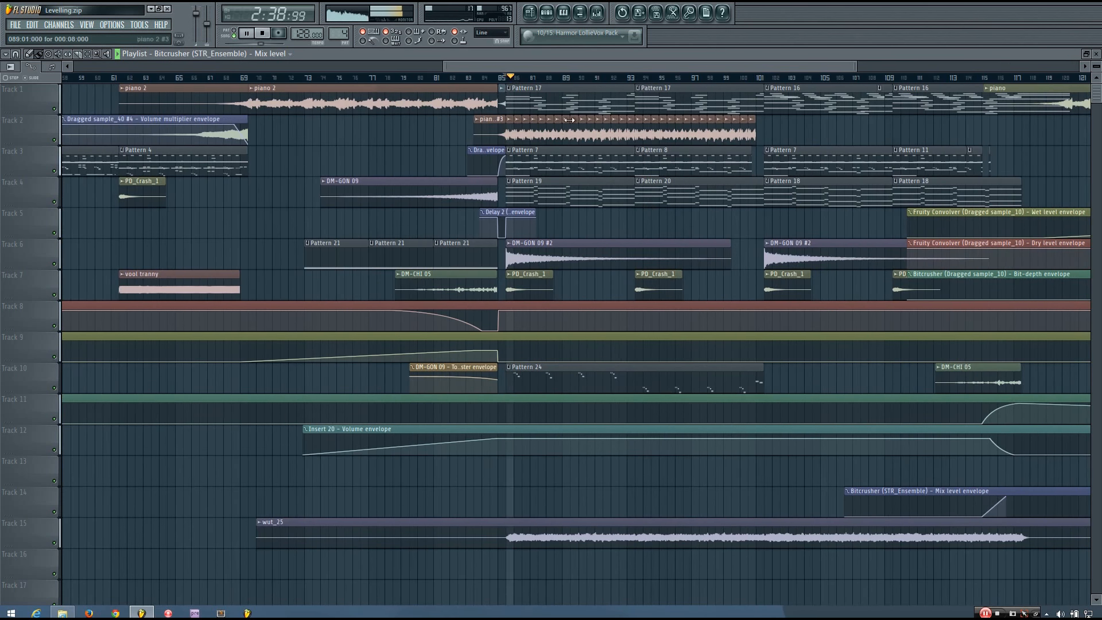
{"action": "left_click", "coordinate": [262, 32]}
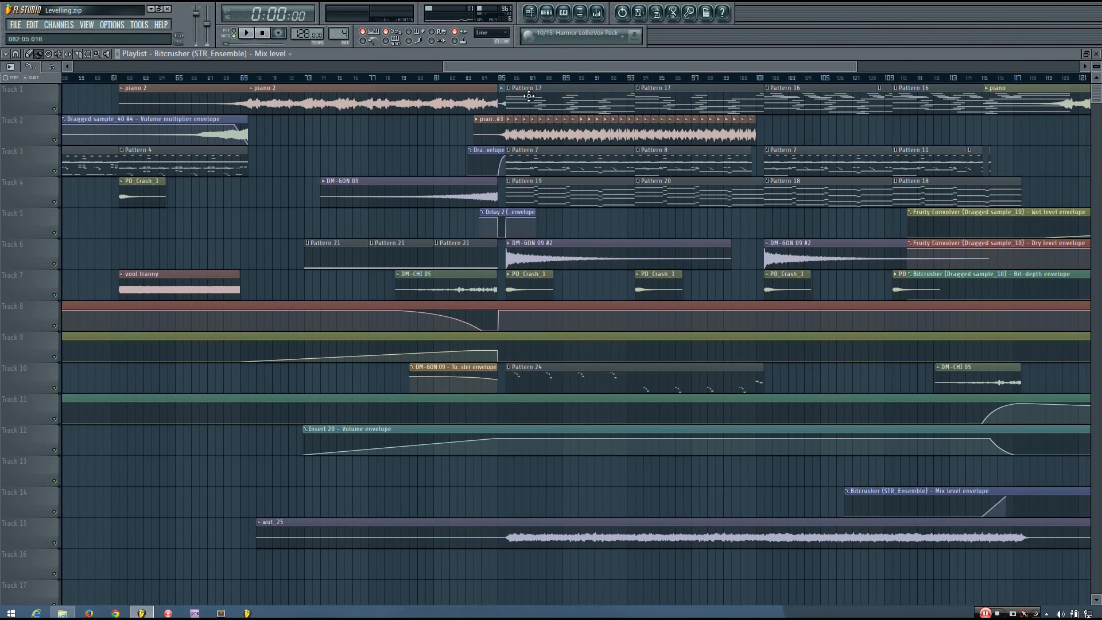
{"action": "scroll", "coordinate": [696, 207], "scroll_direction": "down", "scroll_amount": 4}
{"action": "left_click_drag", "start_coordinate": [599, 69], "coordinate": [703, 76]}
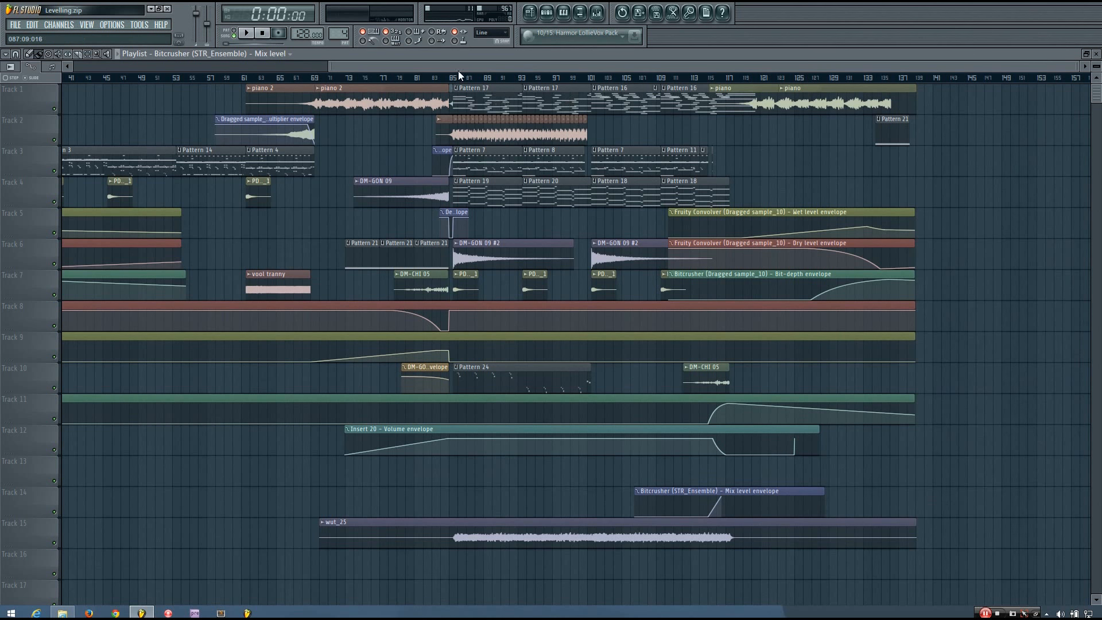
{"action": "left_click_drag", "start_coordinate": [455, 80], "coordinate": [463, 78]}
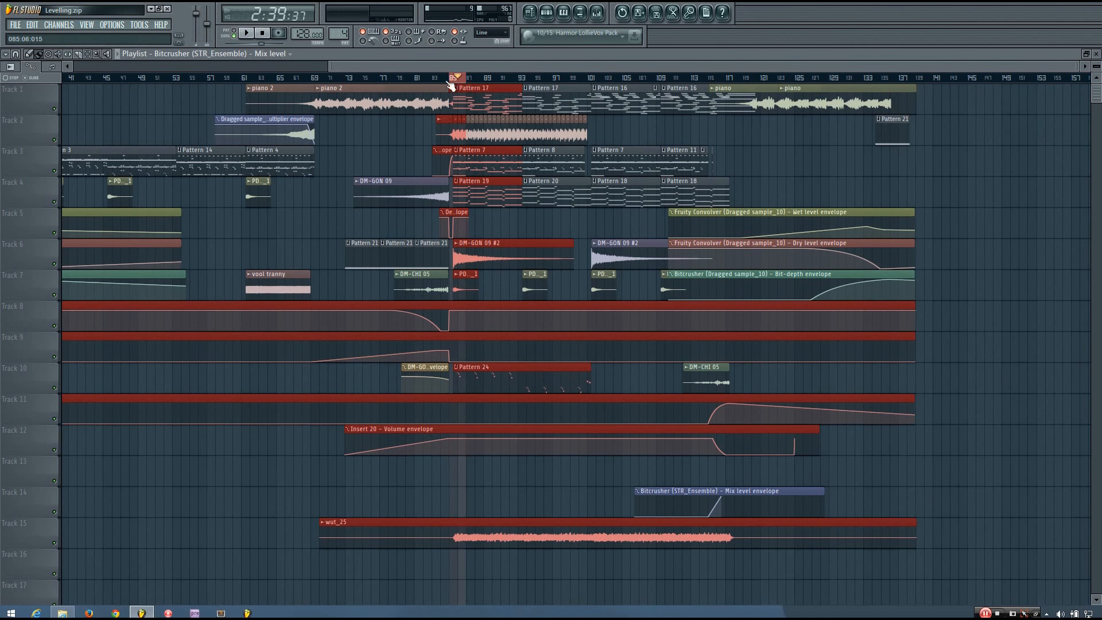
{"action": "double_click", "coordinate": [454, 80]}
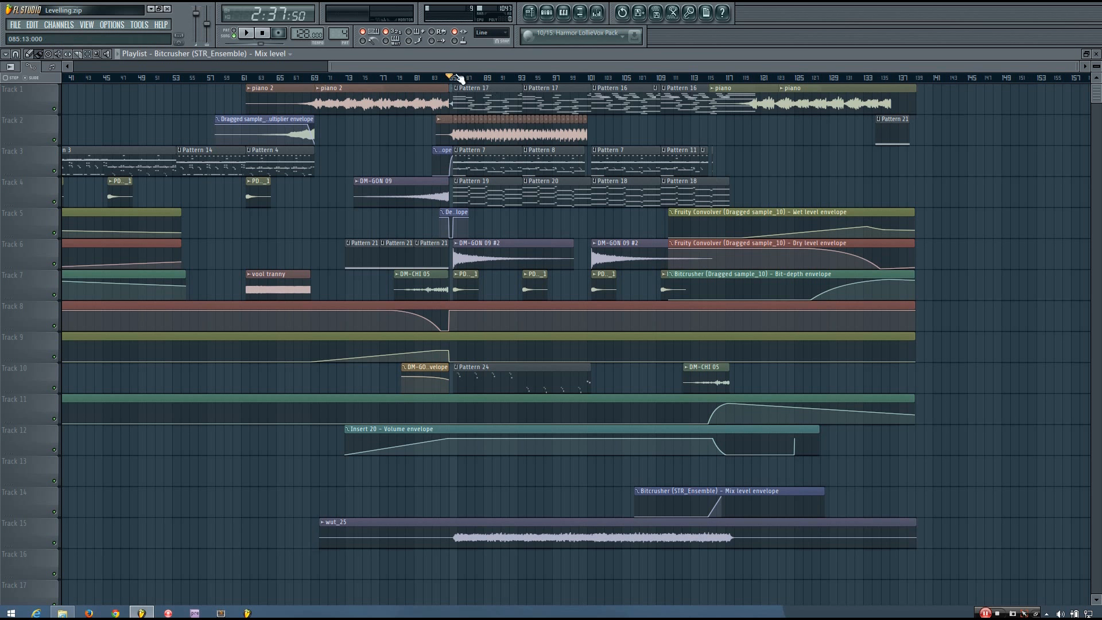
Step: Select the playlist time range from bar 85 to bar 117 as the loop section
{"action": "scroll", "coordinate": [459, 86], "scroll_direction": "up", "scroll_amount": 3, "text": "ctrl"}
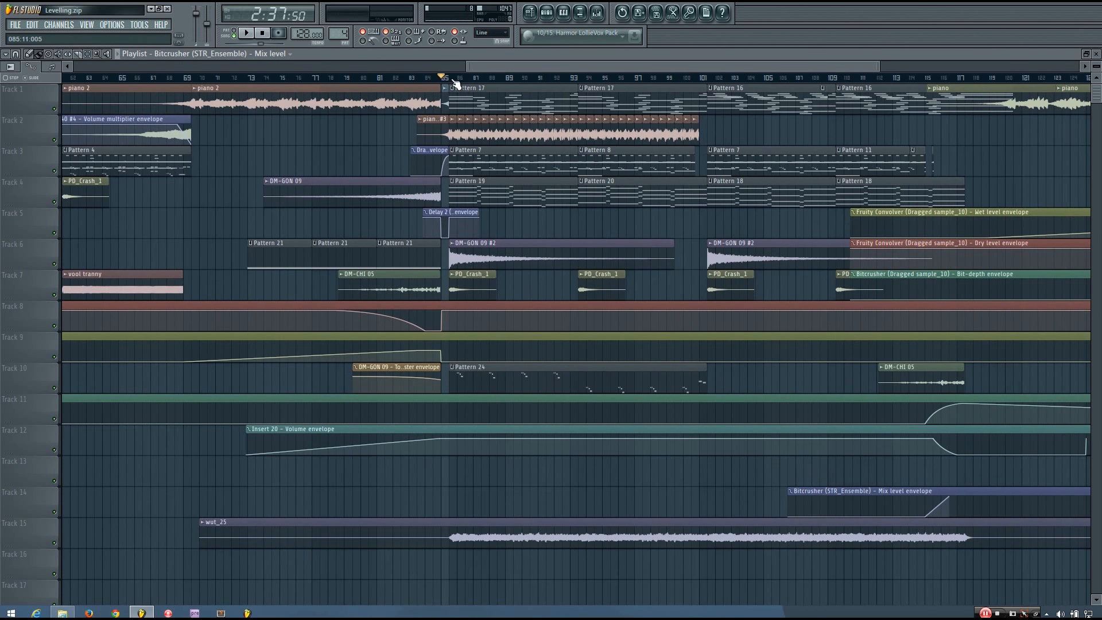
{"action": "left_click_drag", "start_coordinate": [451, 79], "coordinate": [955, 124]}
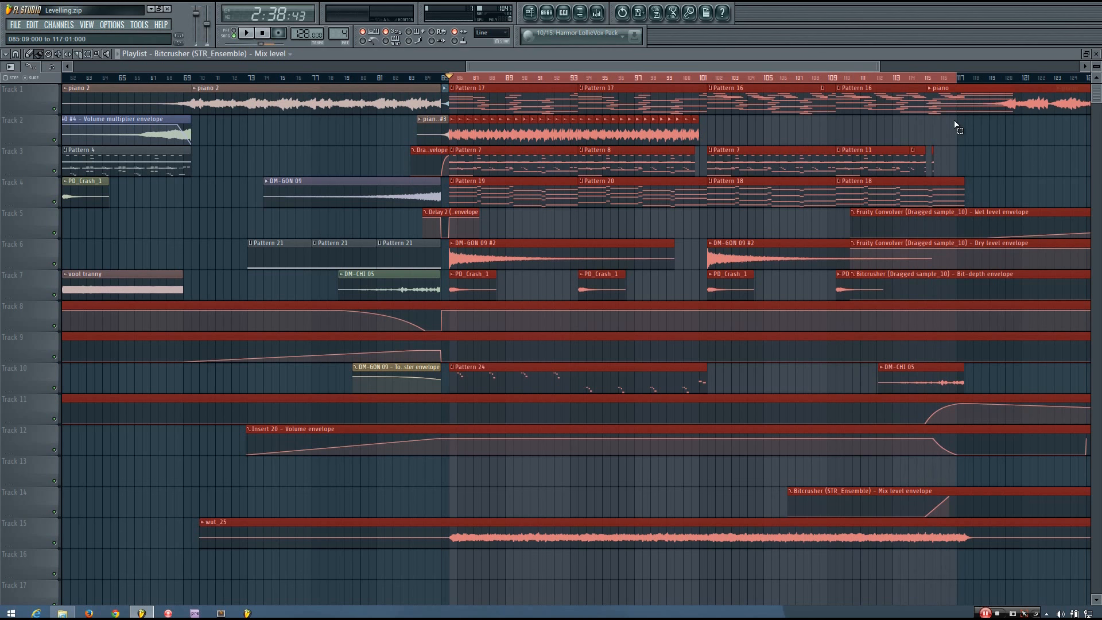
{"action": "scroll", "coordinate": [721, 277], "scroll_direction": "down", "scroll_amount": 3, "text": "ctrl"}
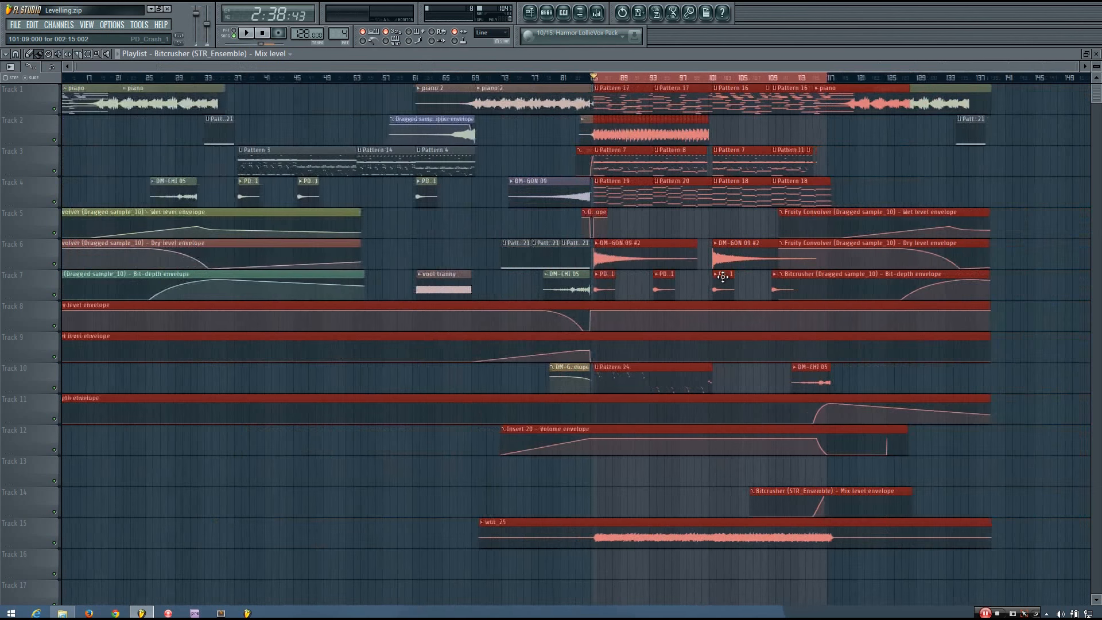
{"action": "left_click_drag", "start_coordinate": [632, 68], "coordinate": [676, 63]}
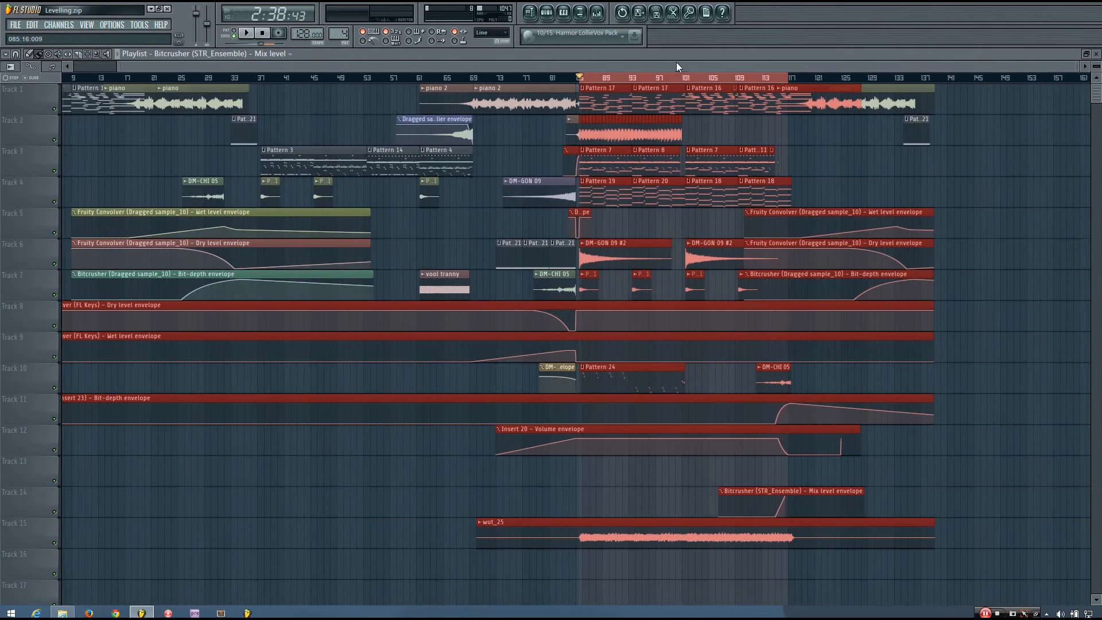
Step: Play the selected range, jump to bars 93 and 101 within it, and stop playback
{"action": "key", "text": "space"}
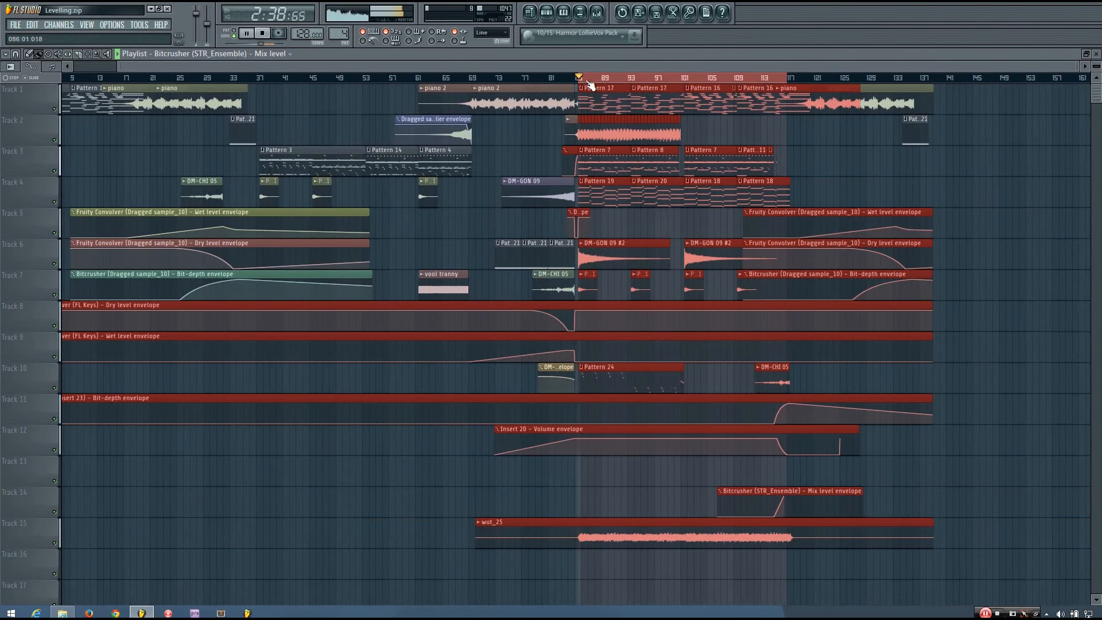
{"action": "left_click", "coordinate": [630, 77]}
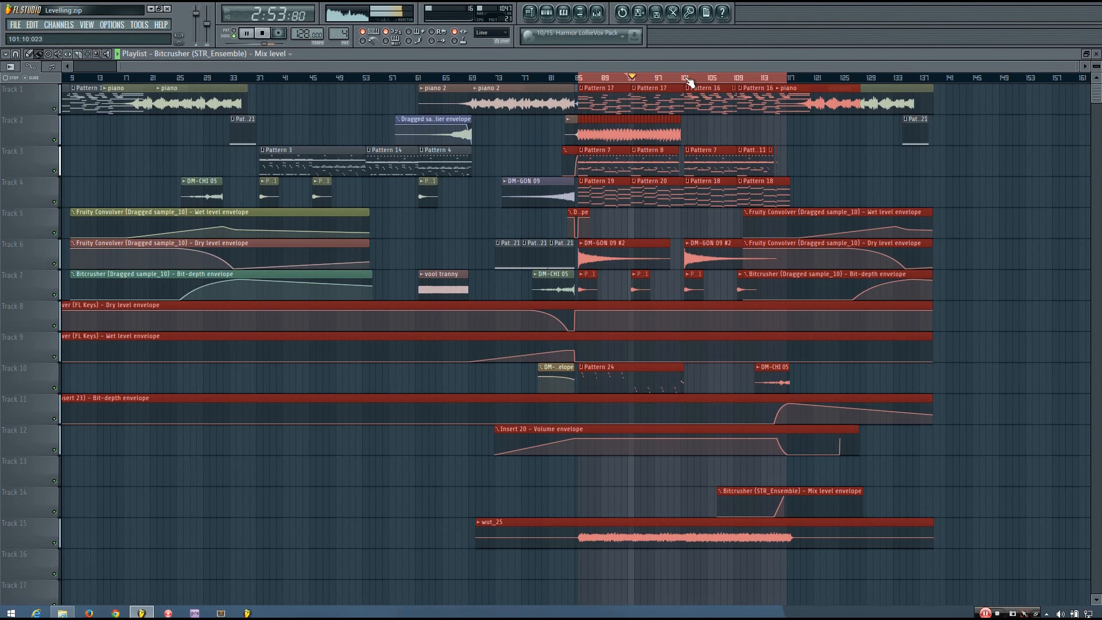
{"action": "left_click", "coordinate": [683, 78]}
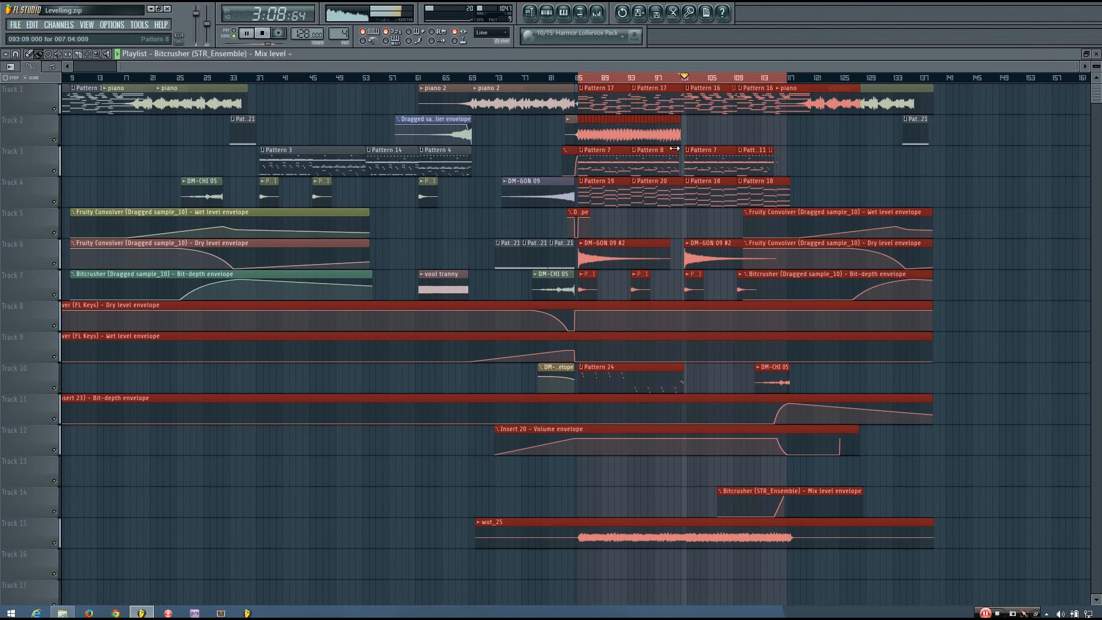
{"action": "scroll", "coordinate": [674, 148], "scroll_direction": "left", "scroll_amount": 2}
{"action": "left_click_drag", "start_coordinate": [596, 65], "coordinate": [666, 66]}
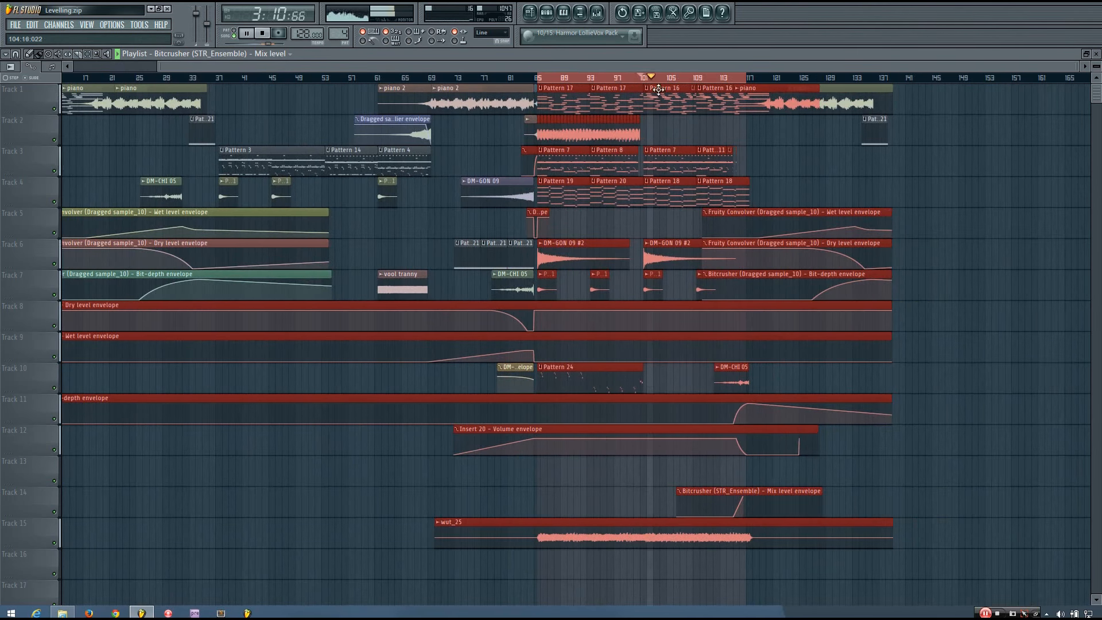
{"action": "left_click", "coordinate": [266, 33]}
{"action": "left_click", "coordinate": [267, 34]}
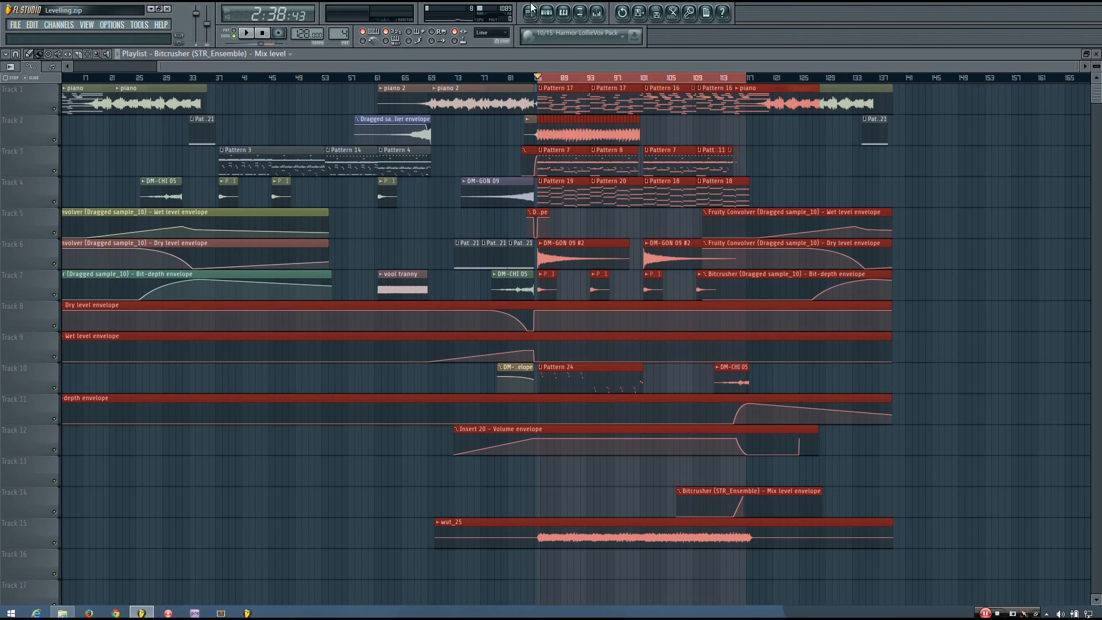
Step: Open the mixer, select the Master track, and play the looped section to check the track levels
{"action": "left_click", "coordinate": [602, 13]}
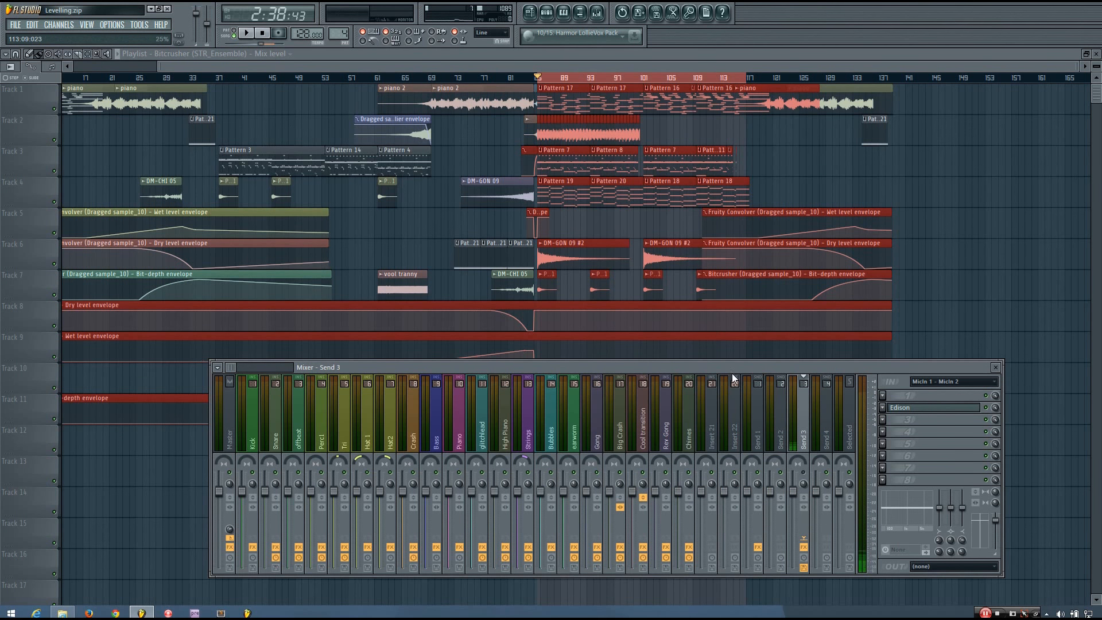
{"action": "left_click_drag", "start_coordinate": [740, 370], "coordinate": [784, 354]}
{"action": "left_click_drag", "start_coordinate": [741, 405], "coordinate": [232, 409]}
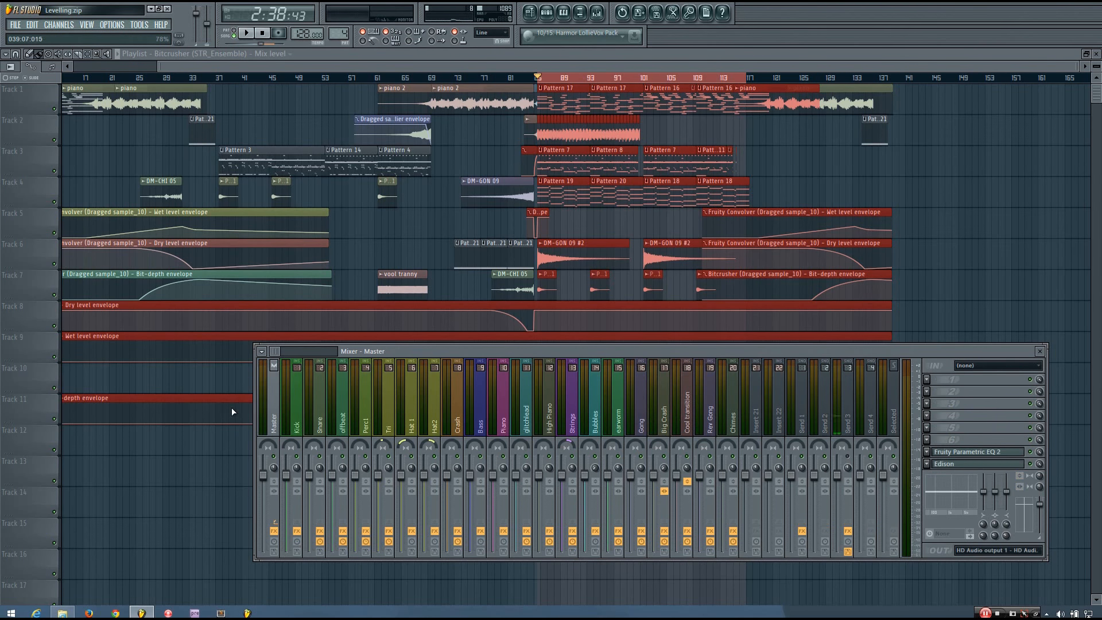
{"action": "key", "text": "space"}
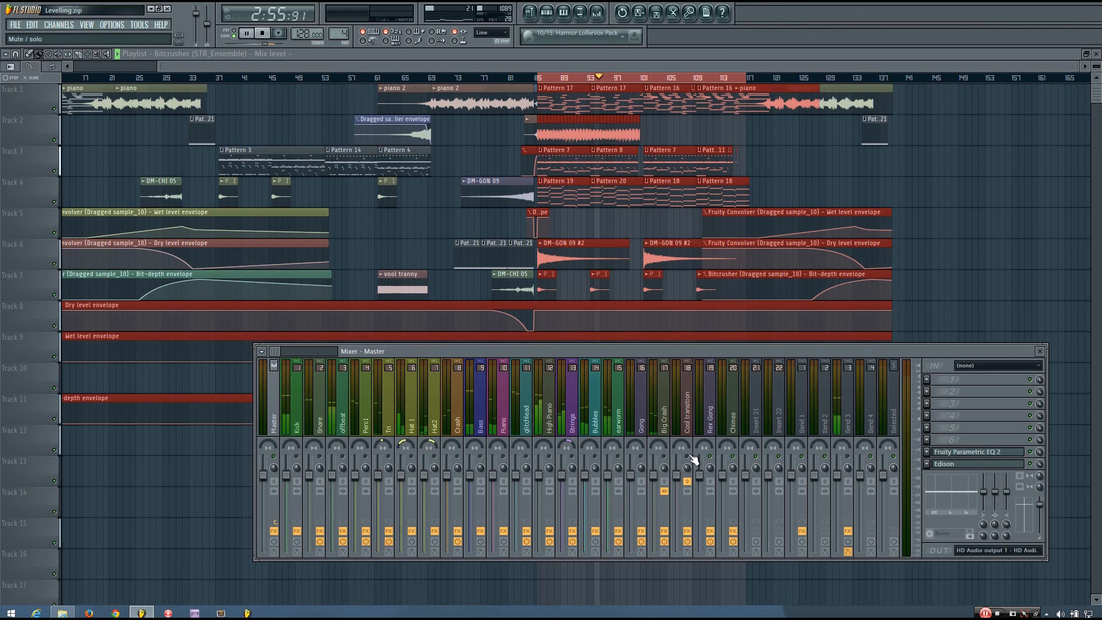
{"action": "key", "text": "space"}
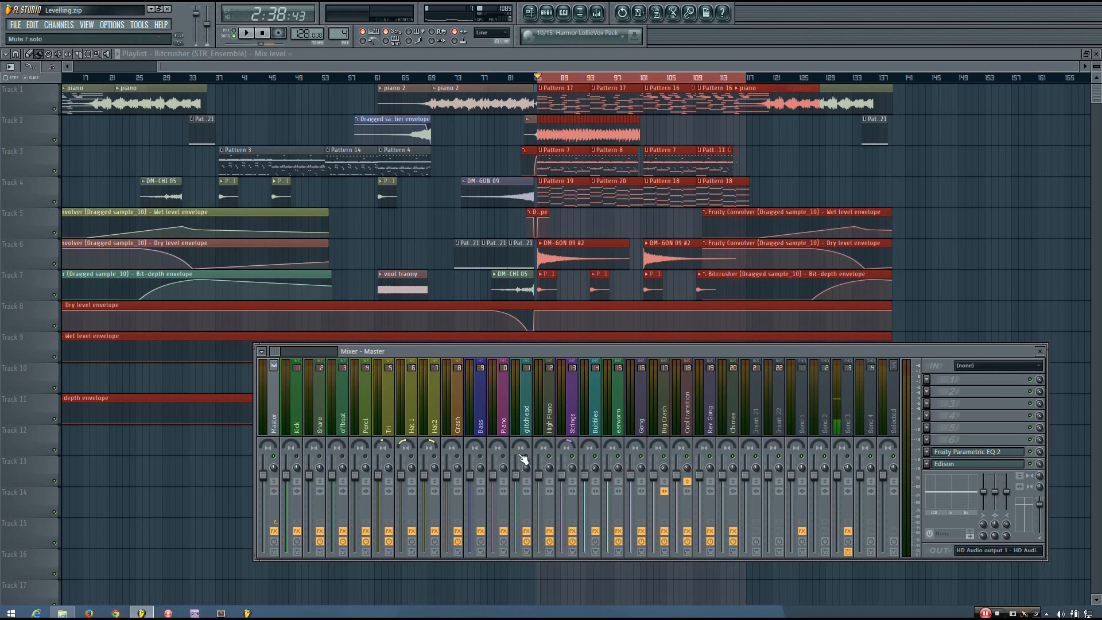
Step: Look over the drum tracks from Snare to Crash in the mixer
{"action": "left_click", "coordinate": [312, 420]}
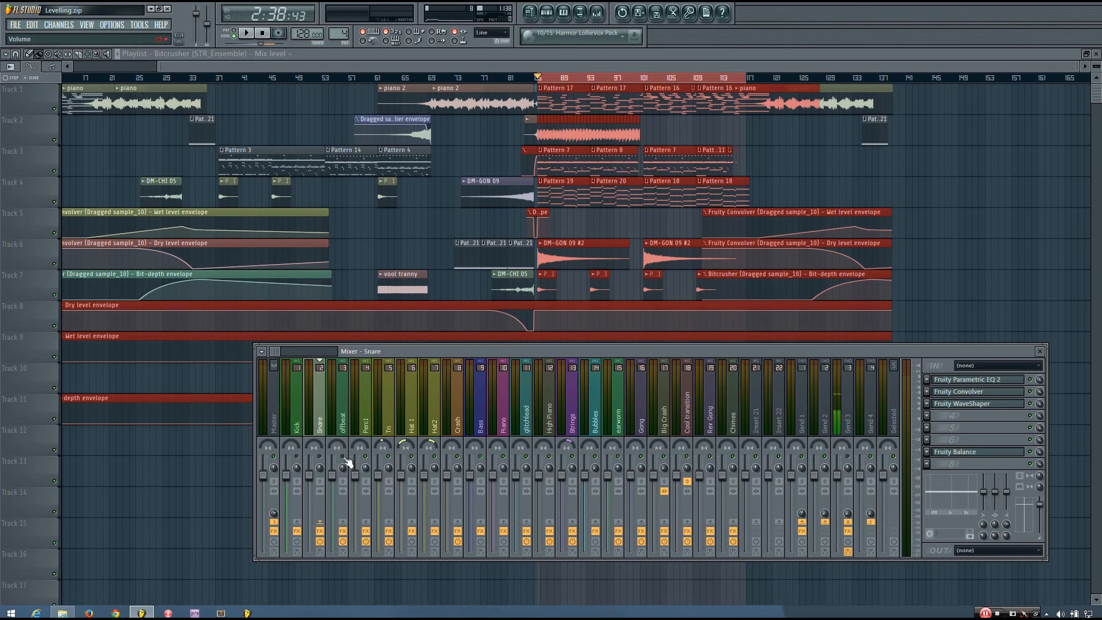
{"action": "left_click_drag", "start_coordinate": [306, 410], "coordinate": [531, 448]}
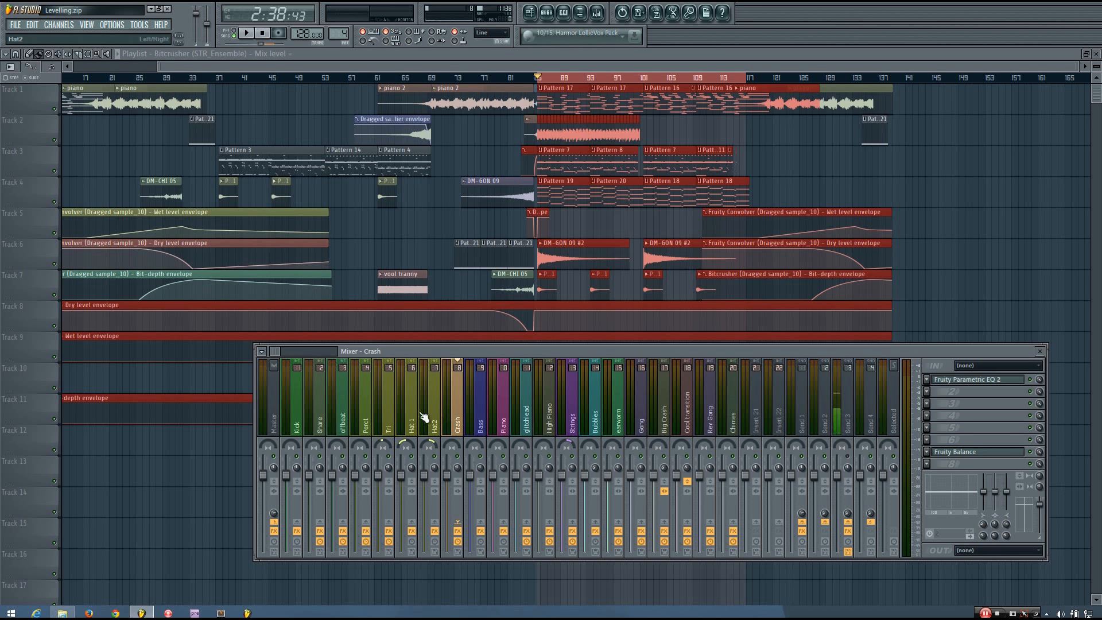
{"action": "left_click", "coordinate": [306, 423]}
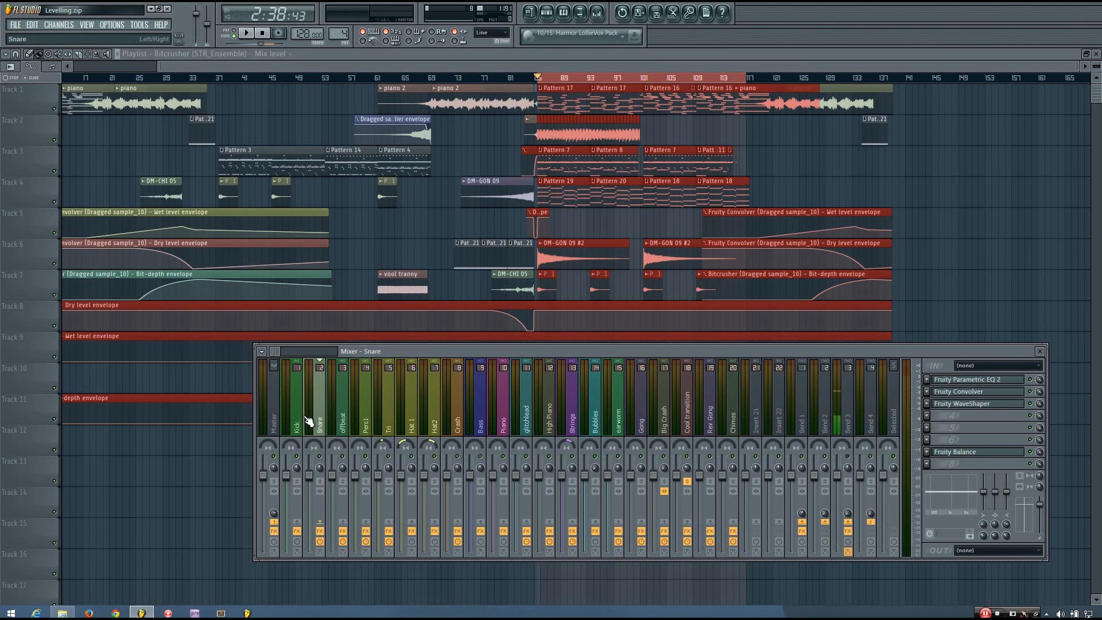
Step: Lower the volume faders of all mixer tracks from Kick through Chimes to 0%
{"action": "left_click_drag", "start_coordinate": [286, 475], "coordinate": [286, 550]}
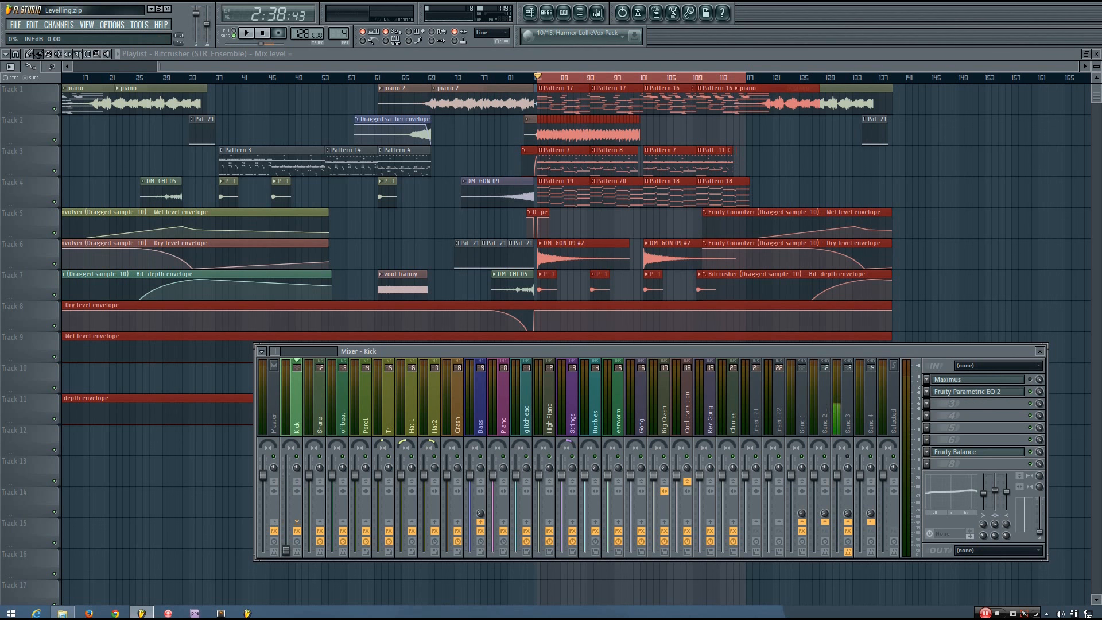
{"action": "left_click_drag", "start_coordinate": [309, 475], "coordinate": [309, 549]}
{"action": "left_click_drag", "start_coordinate": [332, 475], "coordinate": [331, 550]}
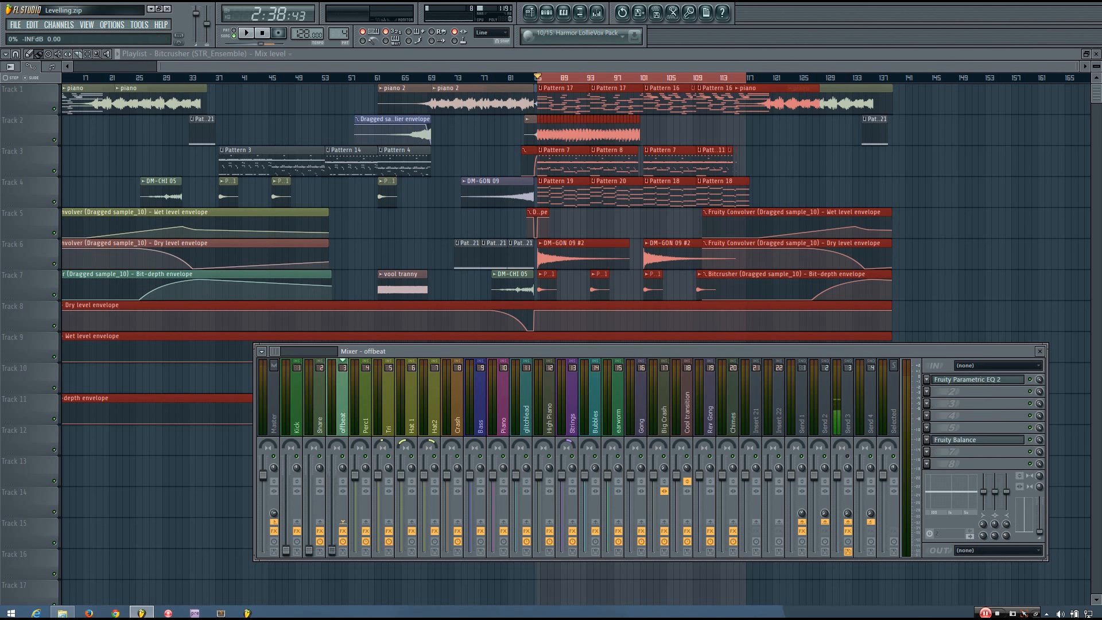
{"action": "left_click_drag", "start_coordinate": [355, 475], "coordinate": [354, 551]}
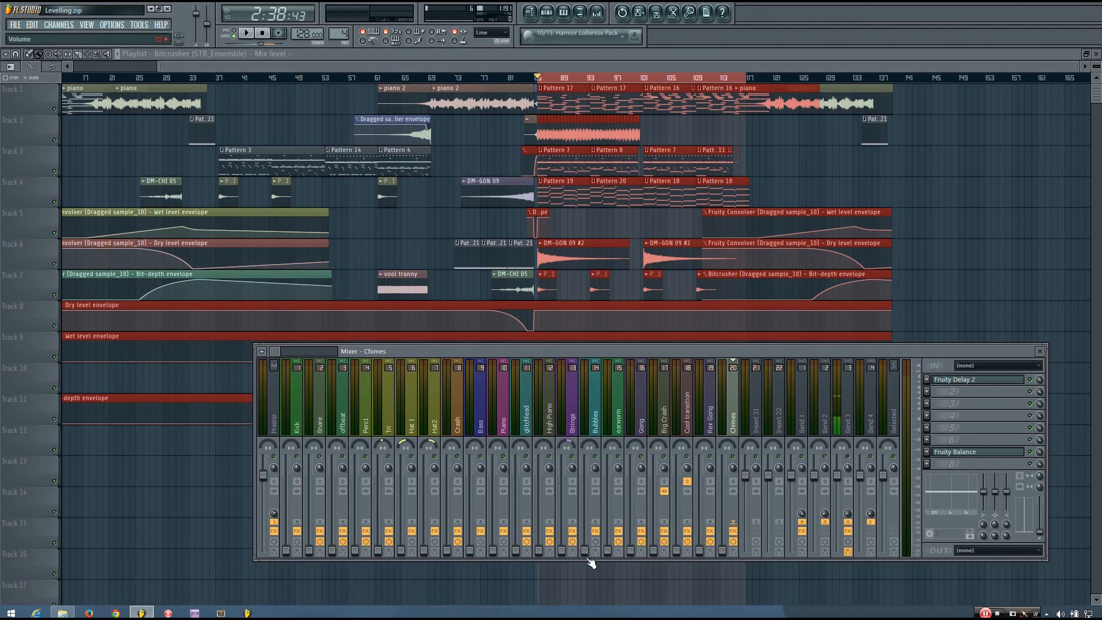
Step: Play the looped section with the earworm track selected and the track faders down, and stop playback
{"action": "left_click", "coordinate": [618, 414]}
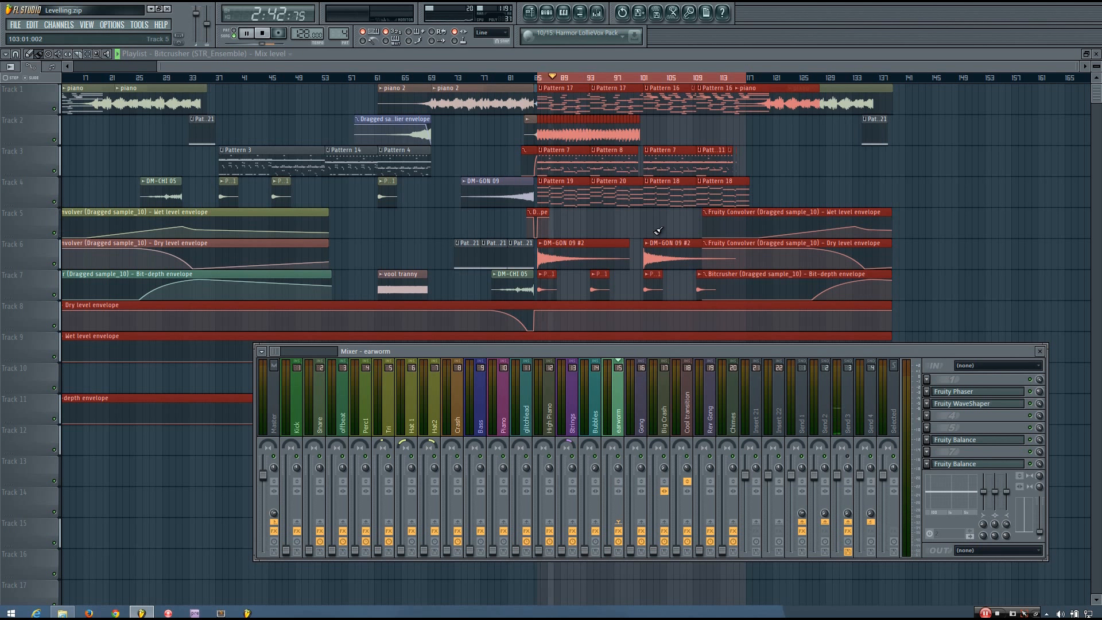
{"action": "key", "text": "space"}
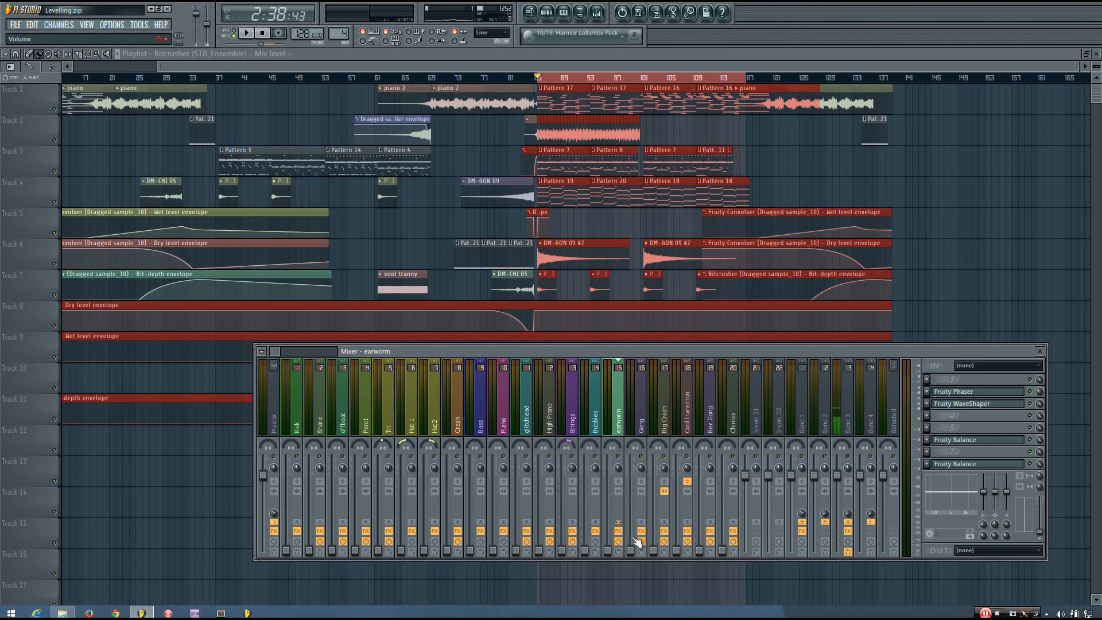
{"action": "left_click_drag", "start_coordinate": [638, 351], "coordinate": [632, 356]}
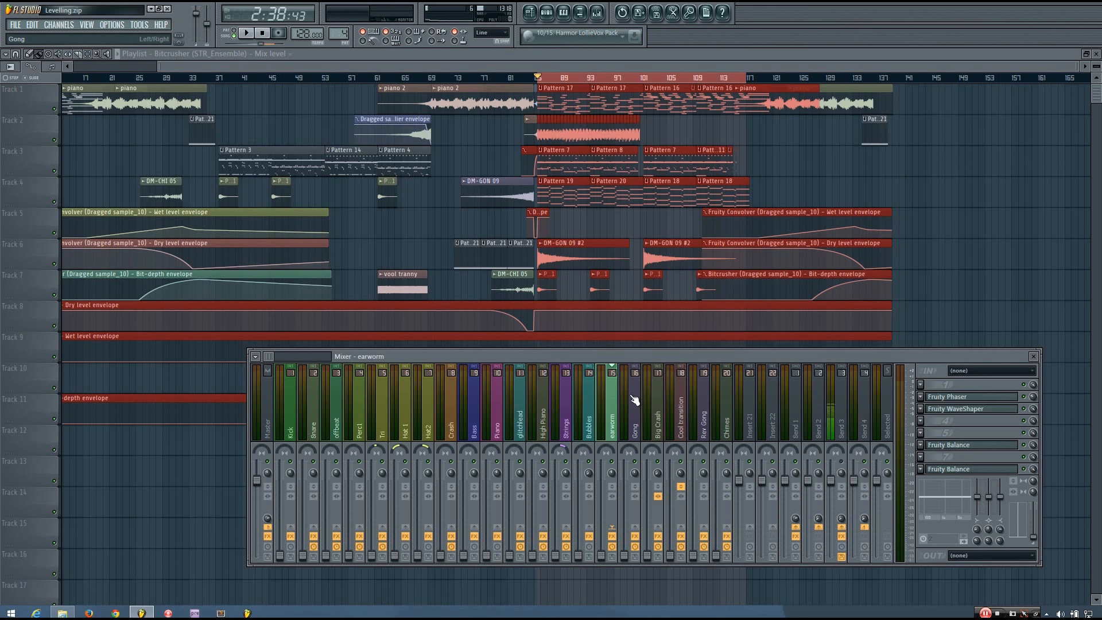
Step: Add Fruity Limiter to the Master track's effects and move it up to slot 4
{"action": "left_click", "coordinate": [472, 412]}
{"action": "left_click", "coordinate": [289, 417]}
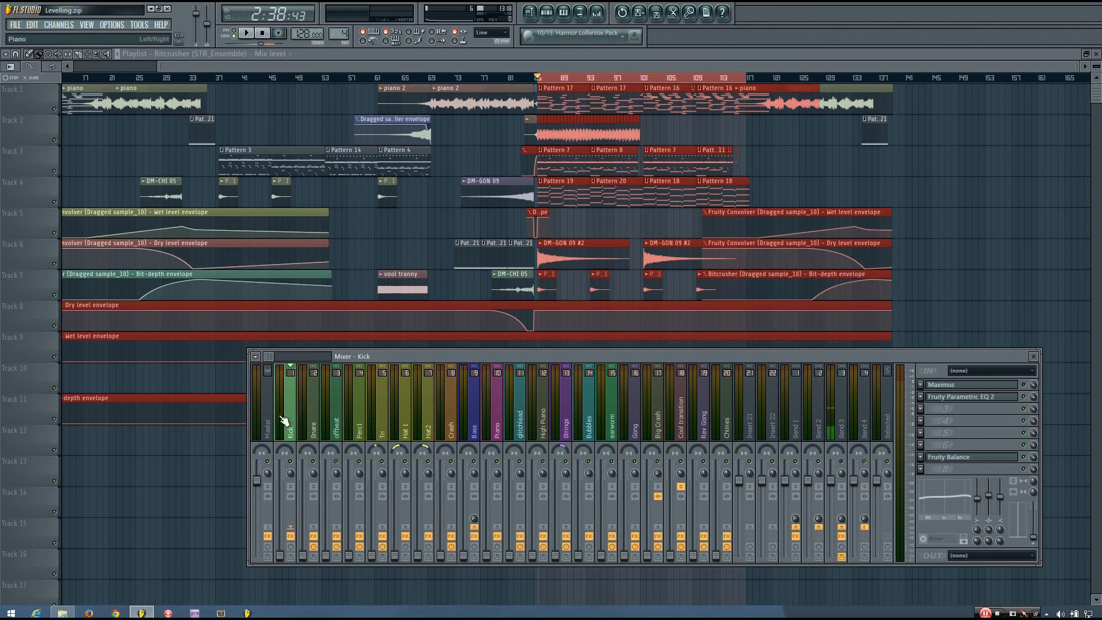
{"action": "left_click", "coordinate": [271, 422]}
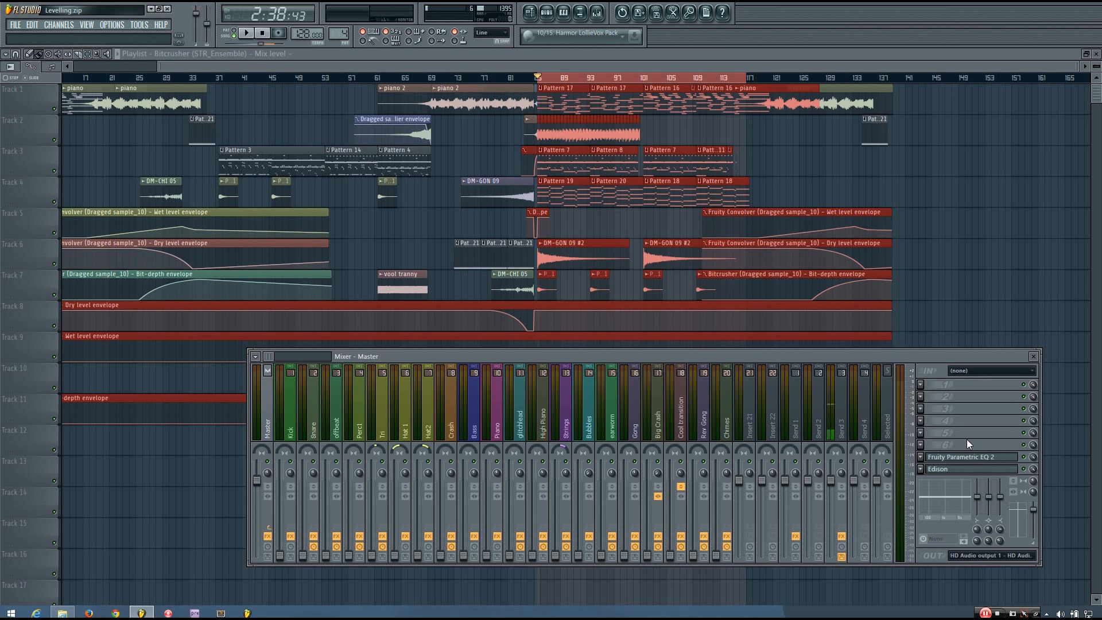
{"action": "left_click", "coordinate": [922, 445]}
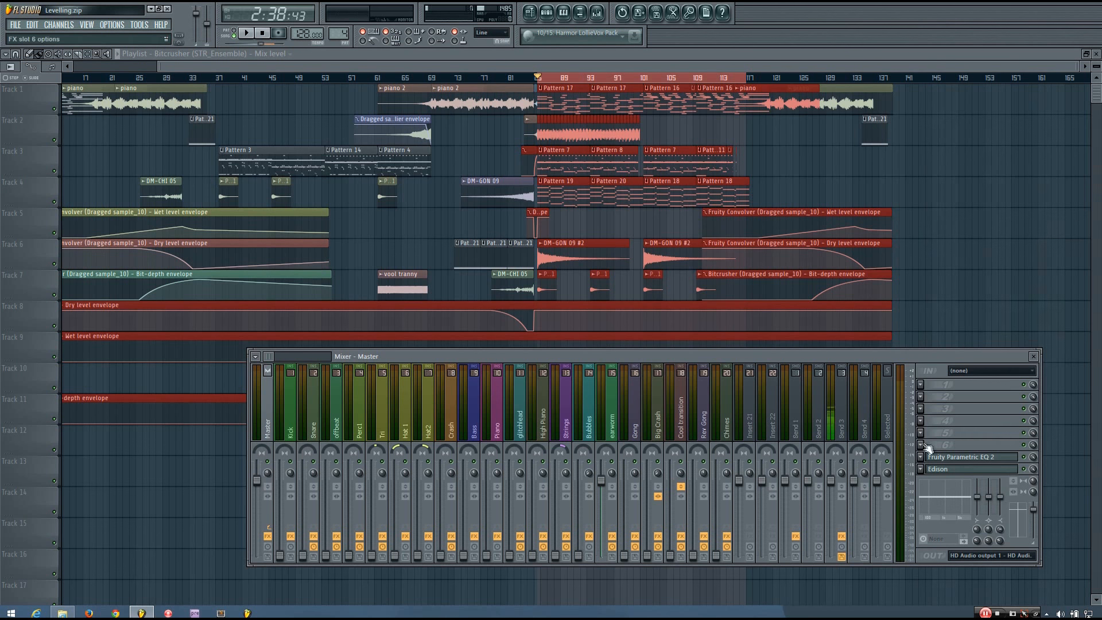
{"action": "left_click", "coordinate": [921, 445]}
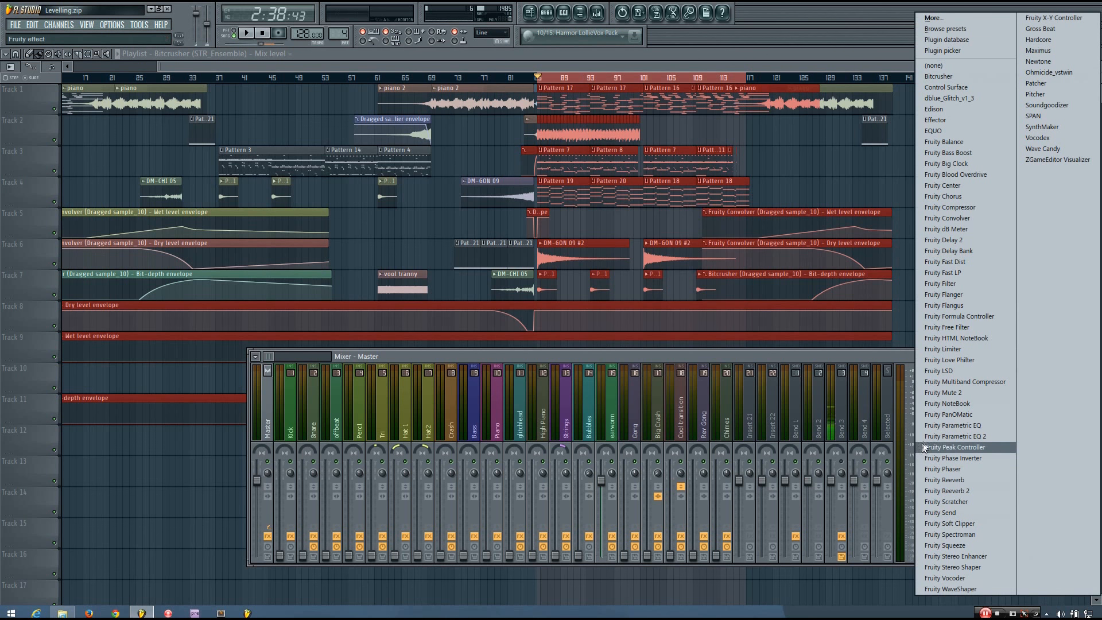
{"action": "left_click", "coordinate": [957, 348]}
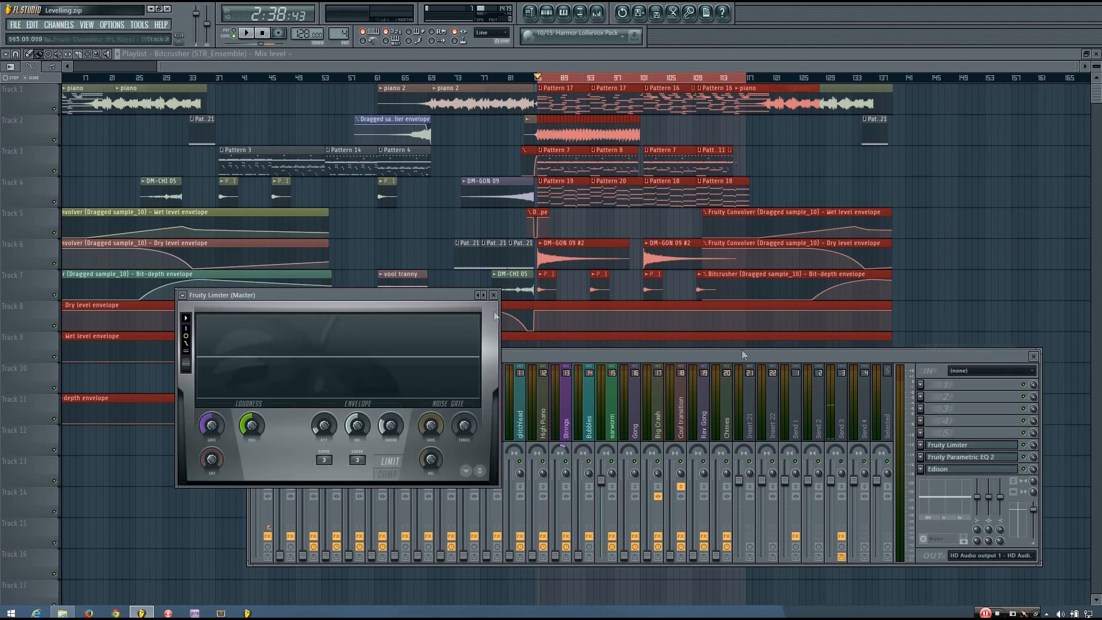
{"action": "left_click_drag", "start_coordinate": [421, 297], "coordinate": [515, 184]}
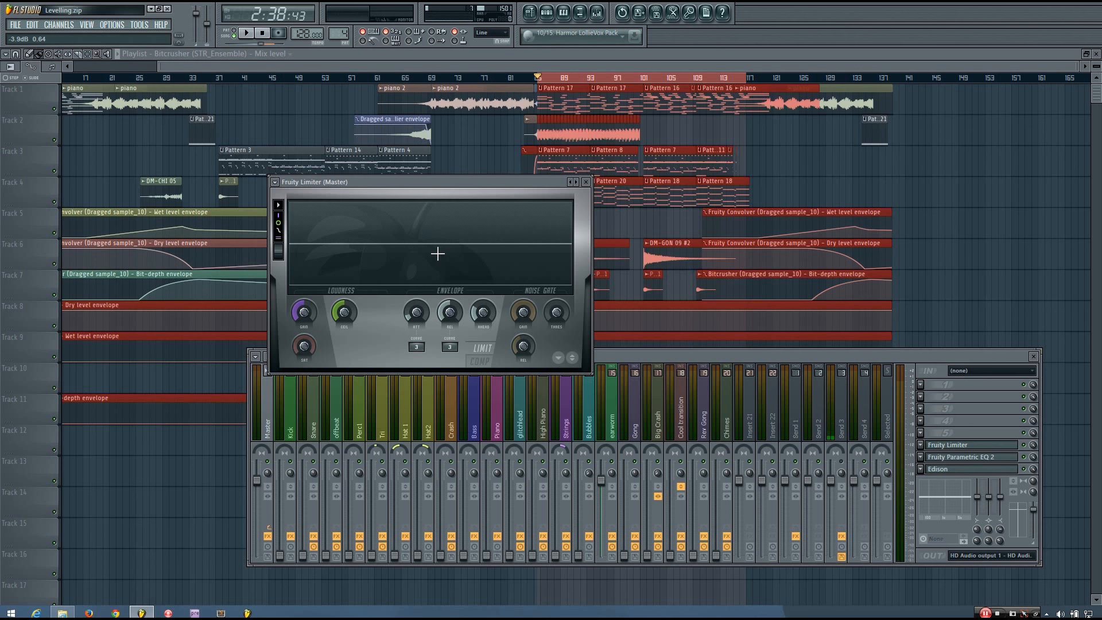
{"action": "left_click", "coordinate": [585, 182]}
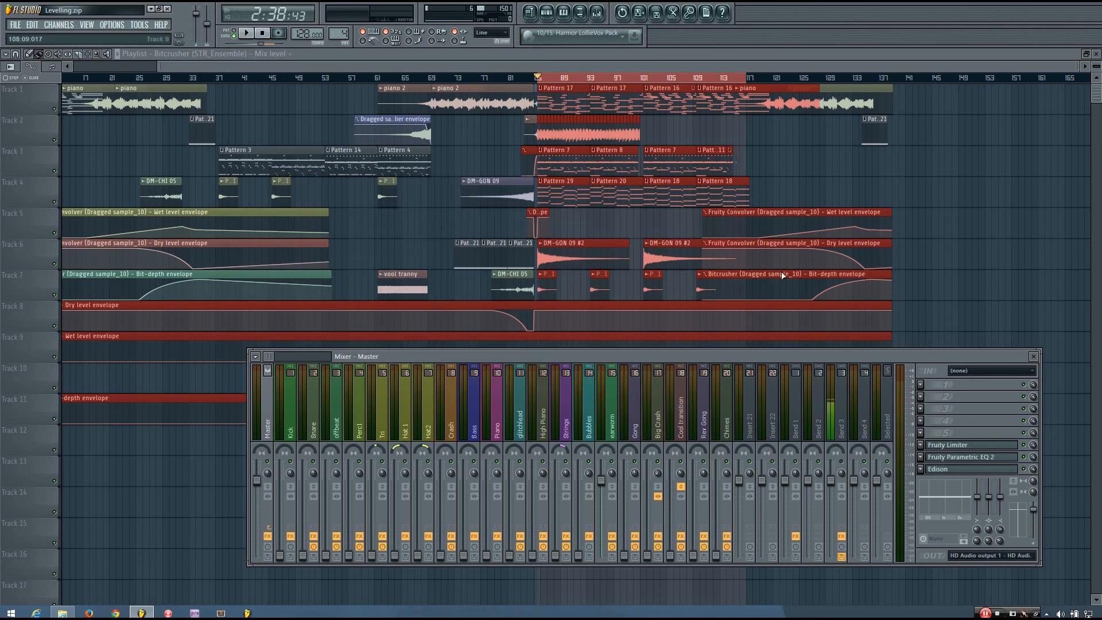
{"action": "left_click_drag", "start_coordinate": [954, 445], "coordinate": [954, 426]}
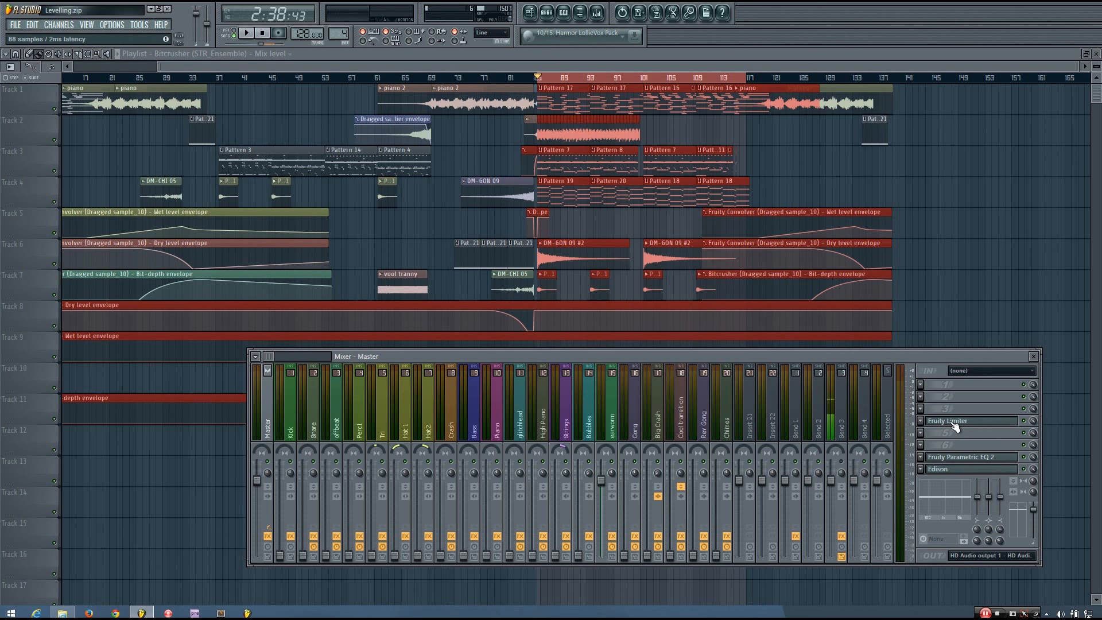
Step: Load the SPAN spectrum analyzer into slot 5 of the Master track and close its window
{"action": "left_click", "coordinate": [924, 433]}
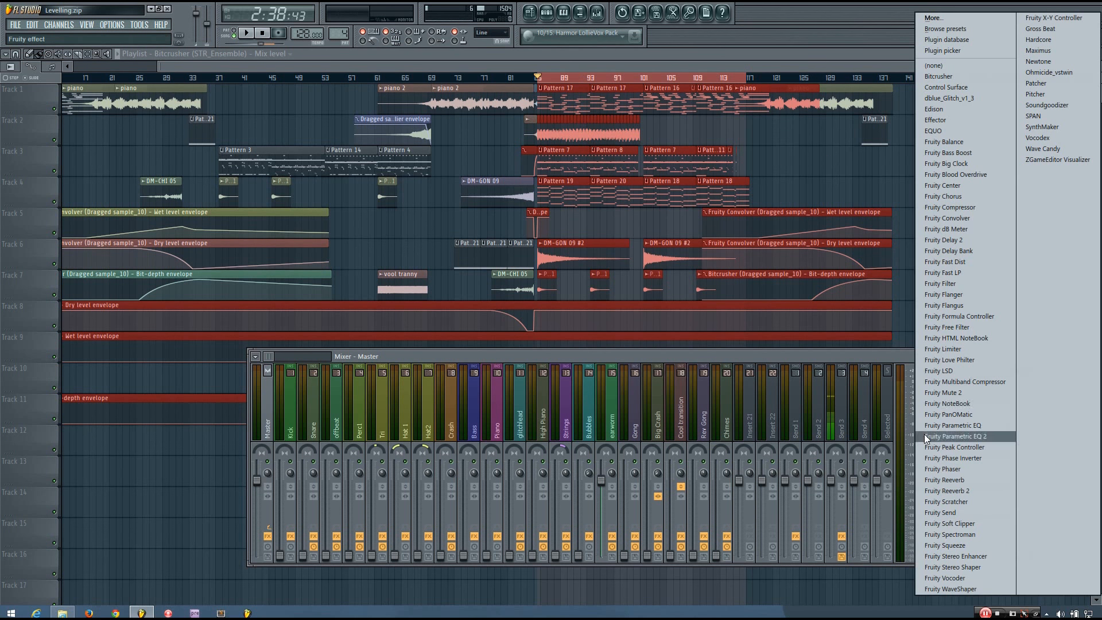
{"action": "left_click", "coordinate": [1040, 116]}
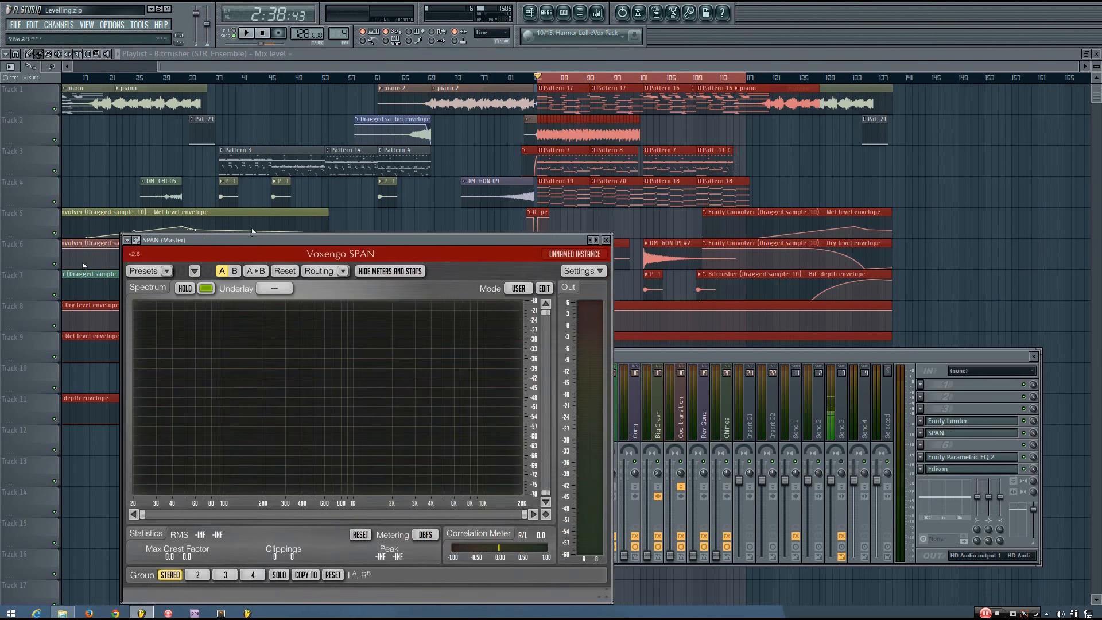
{"action": "left_click_drag", "start_coordinate": [320, 235], "coordinate": [279, 169]}
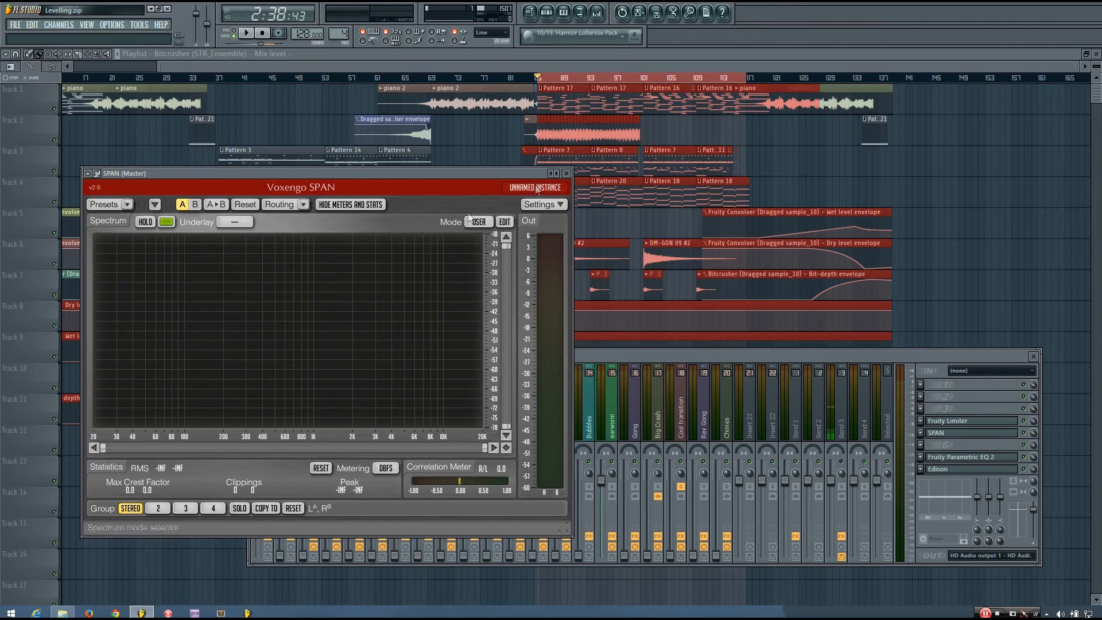
{"action": "left_click", "coordinate": [566, 173]}
Step: Load Wave Candy into slot 6 of the Master track and close its settings, leaving its spectrum display on screen
{"action": "left_click", "coordinate": [920, 444]}
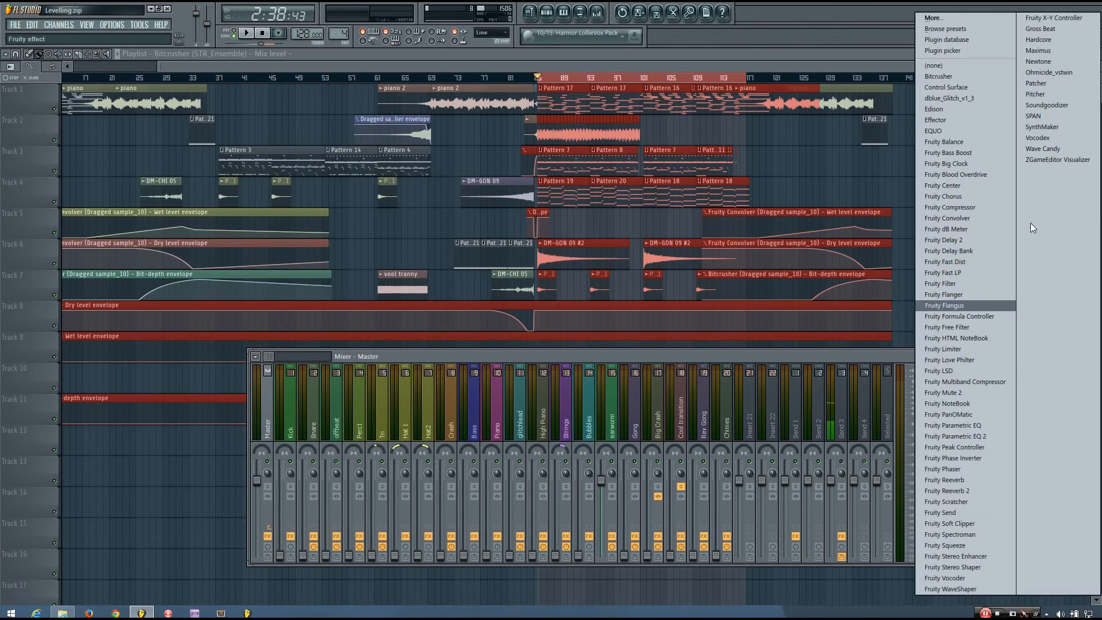
{"action": "left_click", "coordinate": [1039, 149]}
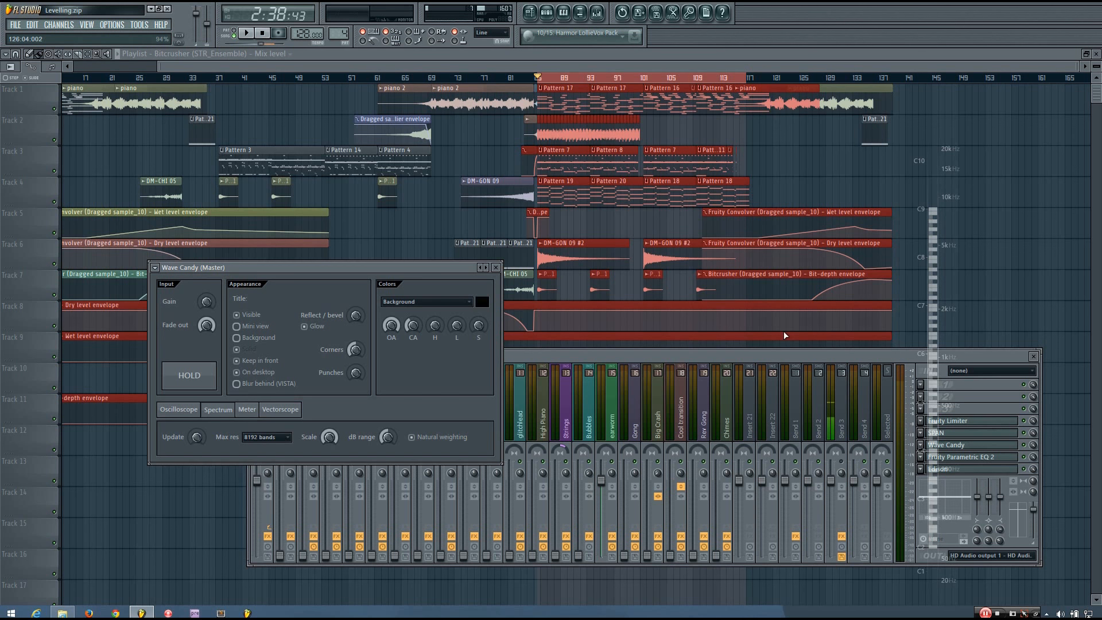
{"action": "left_click", "coordinate": [495, 267]}
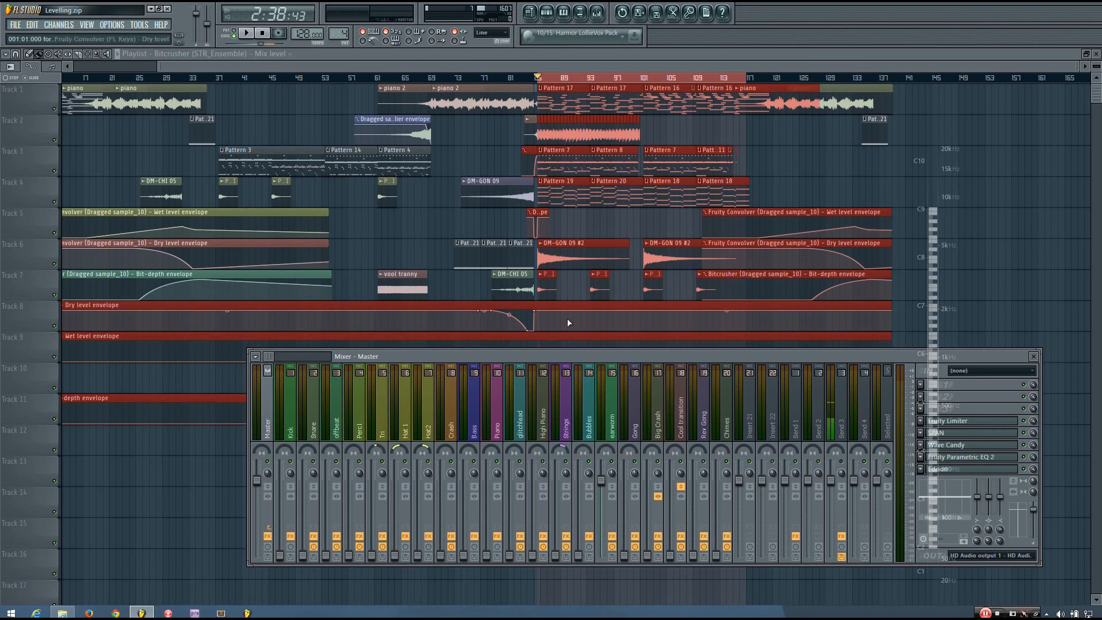
Step: Look at the Master track's SPAN analyzer and reposition the mixer window over the playlist
{"action": "left_click_drag", "start_coordinate": [631, 357], "coordinate": [484, 322]}
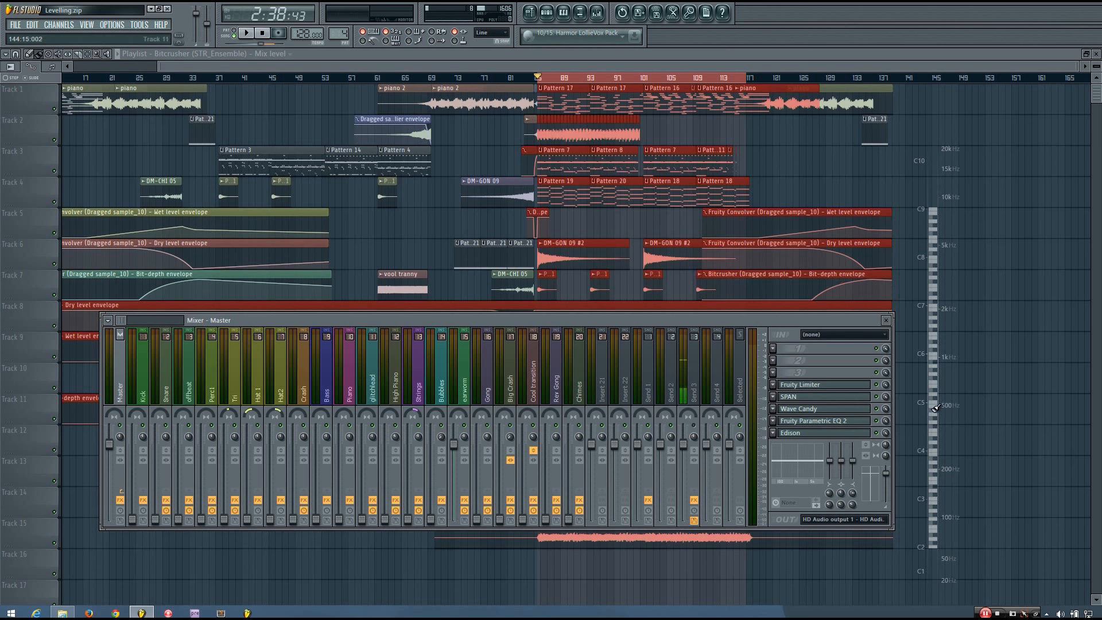
{"action": "left_click", "coordinate": [814, 397]}
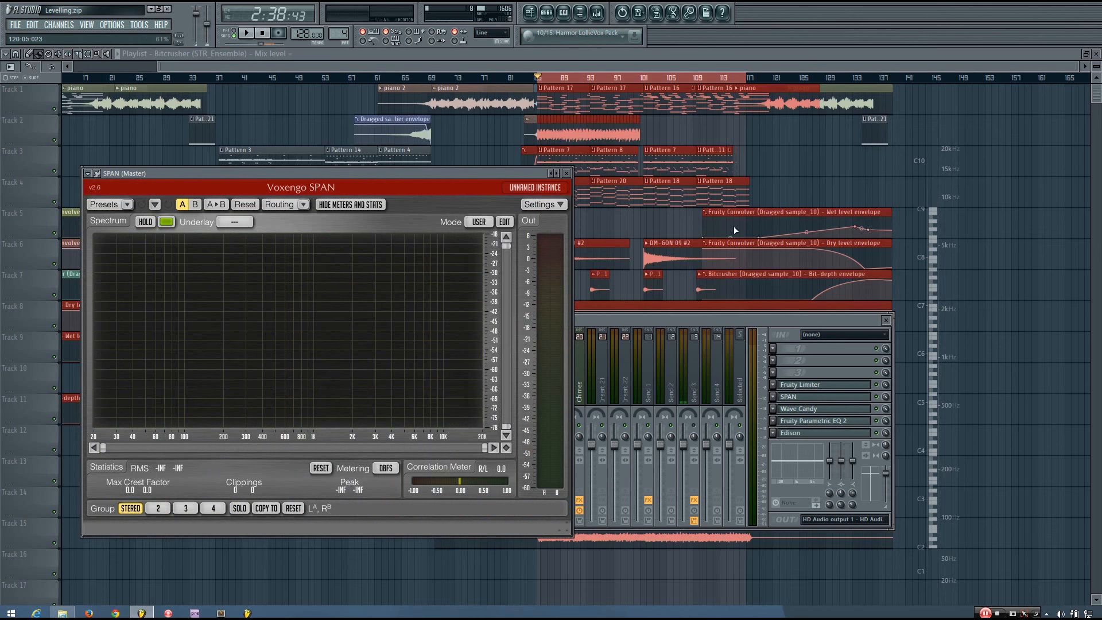
{"action": "left_click", "coordinate": [567, 174]}
{"action": "left_click_drag", "start_coordinate": [700, 318], "coordinate": [679, 215]}
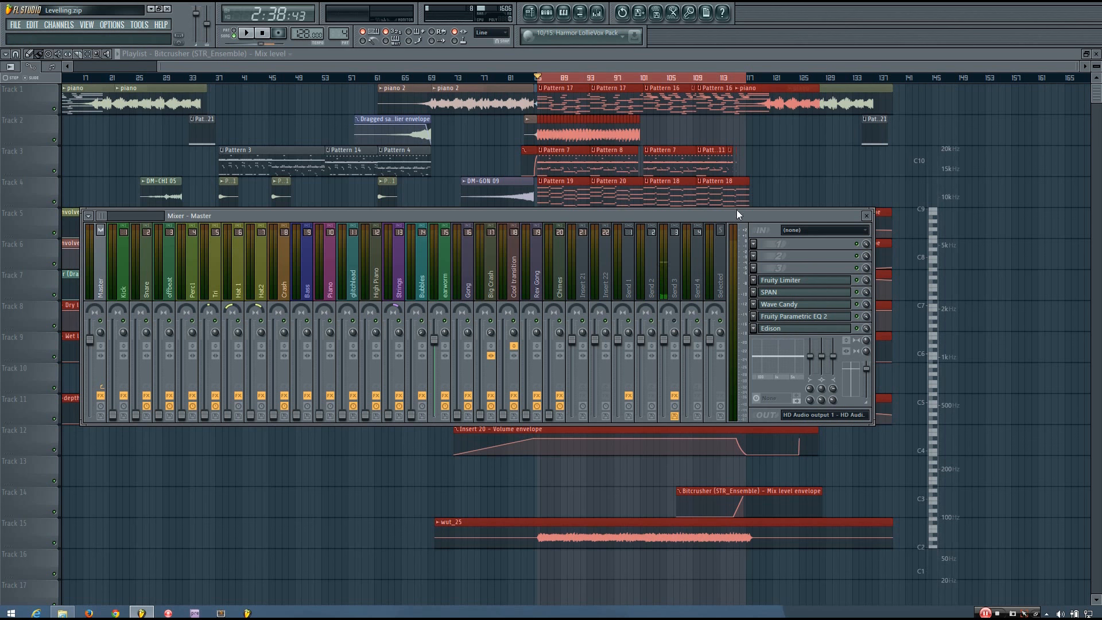
{"action": "left_click_drag", "start_coordinate": [737, 211], "coordinate": [738, 236]}
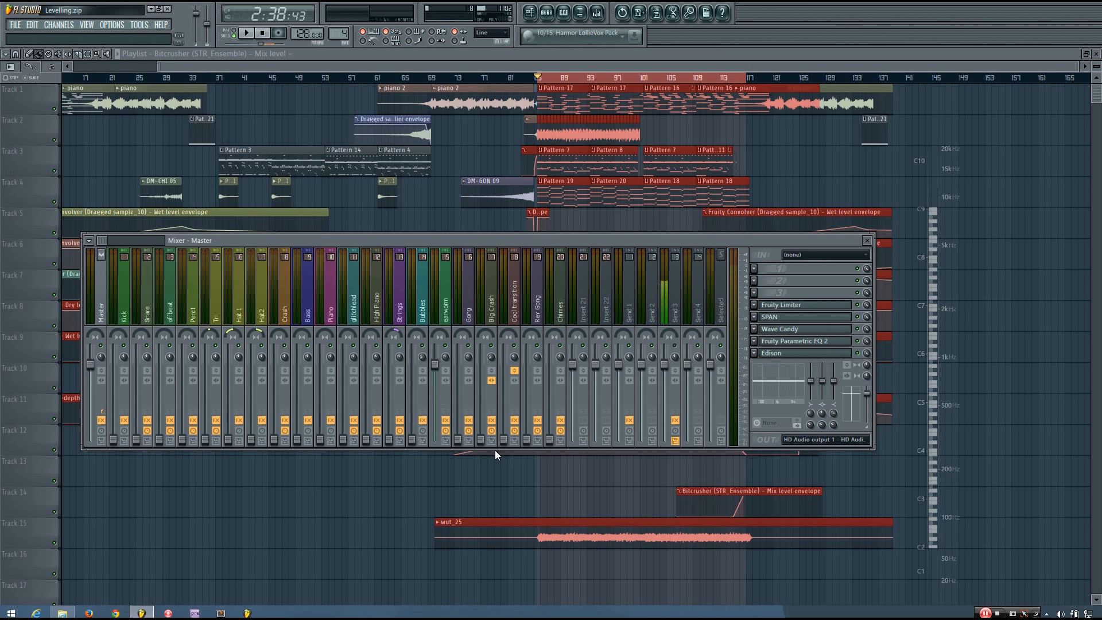
{"action": "left_click", "coordinate": [442, 406]}
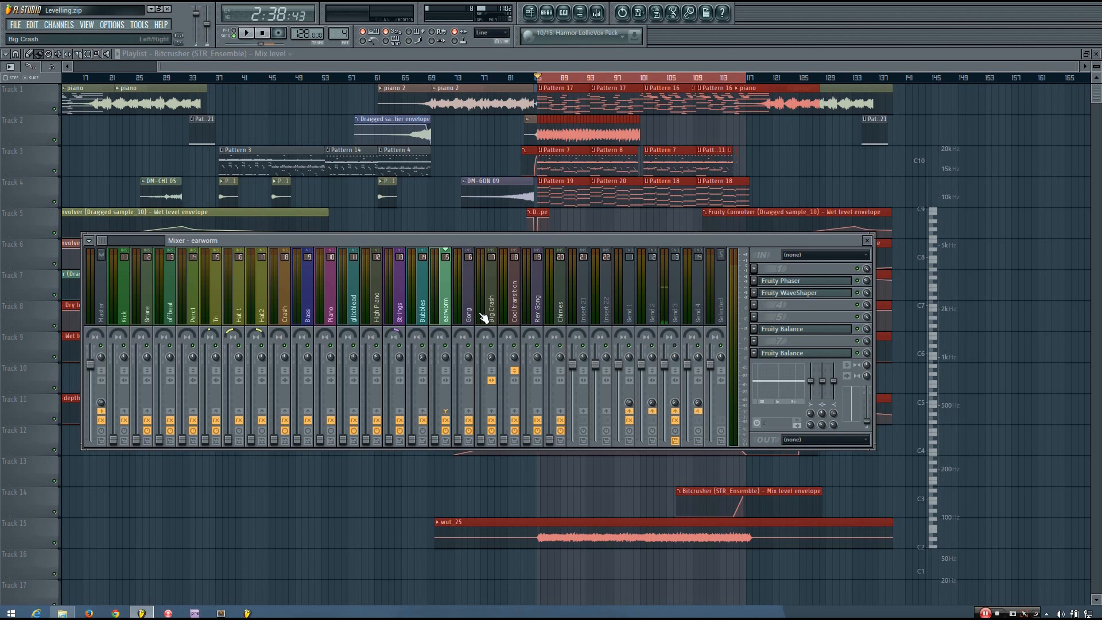
{"action": "left_click_drag", "start_coordinate": [664, 249], "coordinate": [723, 295]}
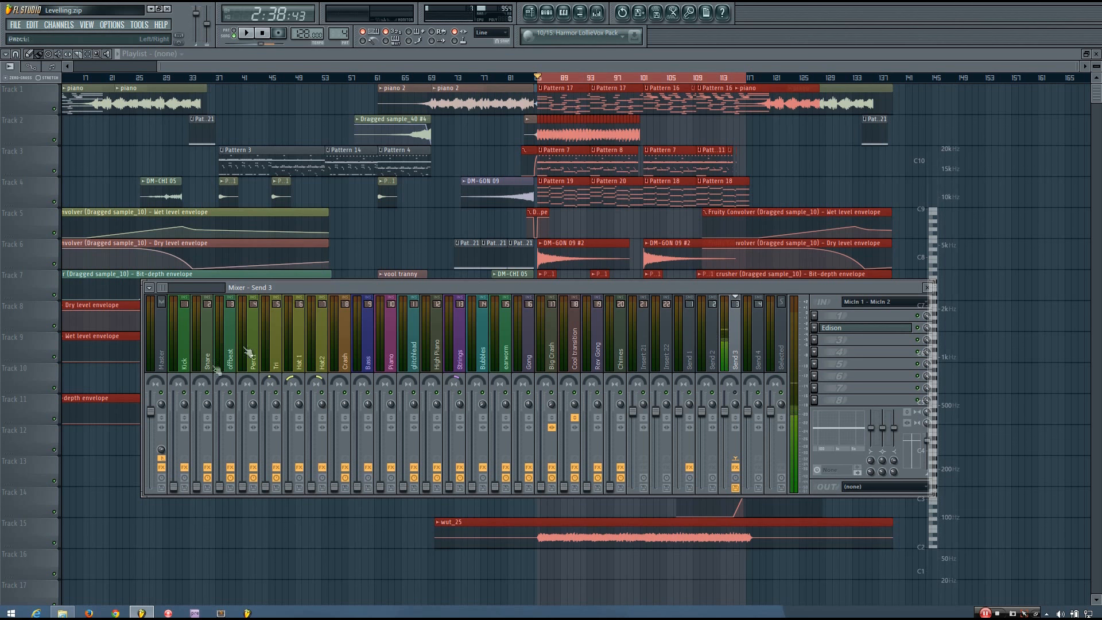
{"action": "left_click_drag", "start_coordinate": [312, 288], "coordinate": [321, 286]}
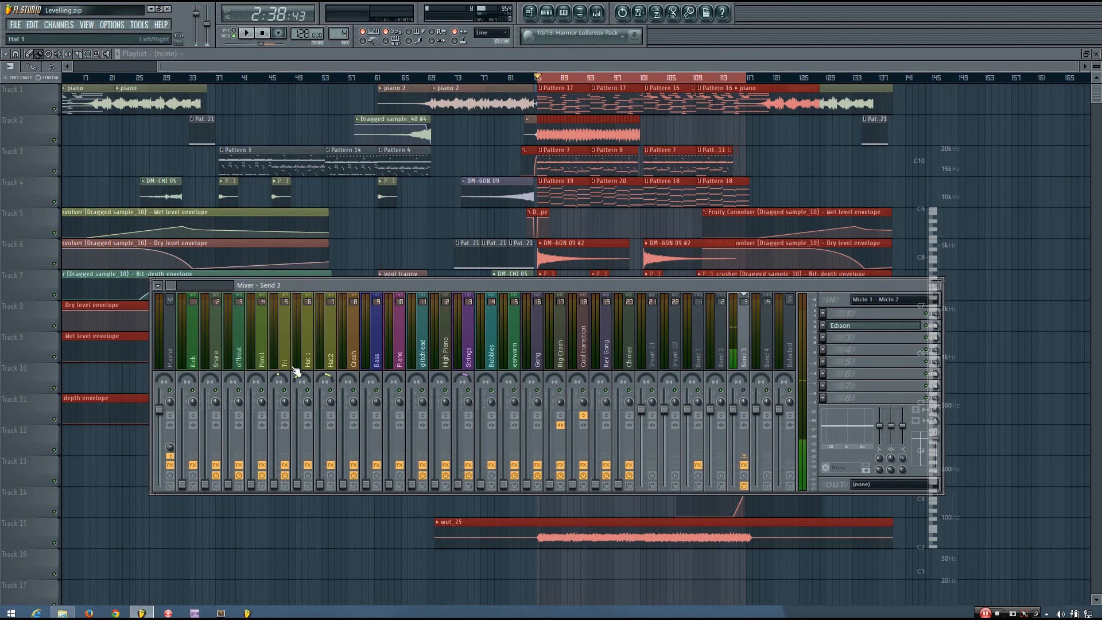
Step: Raise the Kick track's volume to about 125% (5.6 dB) during playback and replay the section to check its peak level
{"action": "left_click", "coordinate": [198, 351]}
{"action": "key", "text": "space"}
{"action": "left_click_drag", "start_coordinate": [182, 485], "coordinate": [182, 390]}
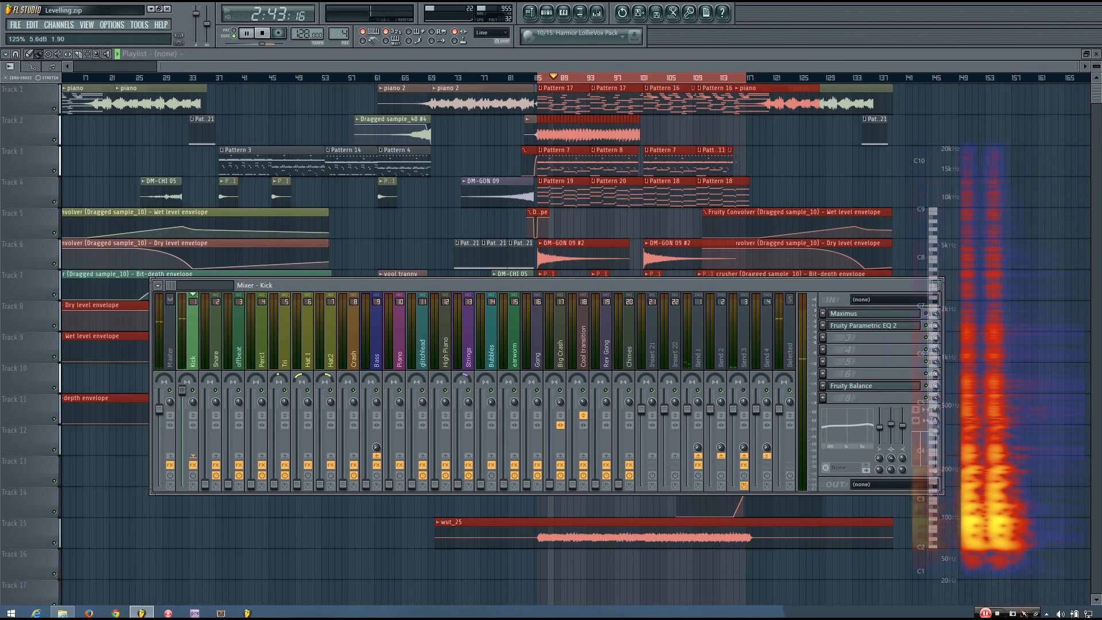
{"action": "key", "text": "space"}
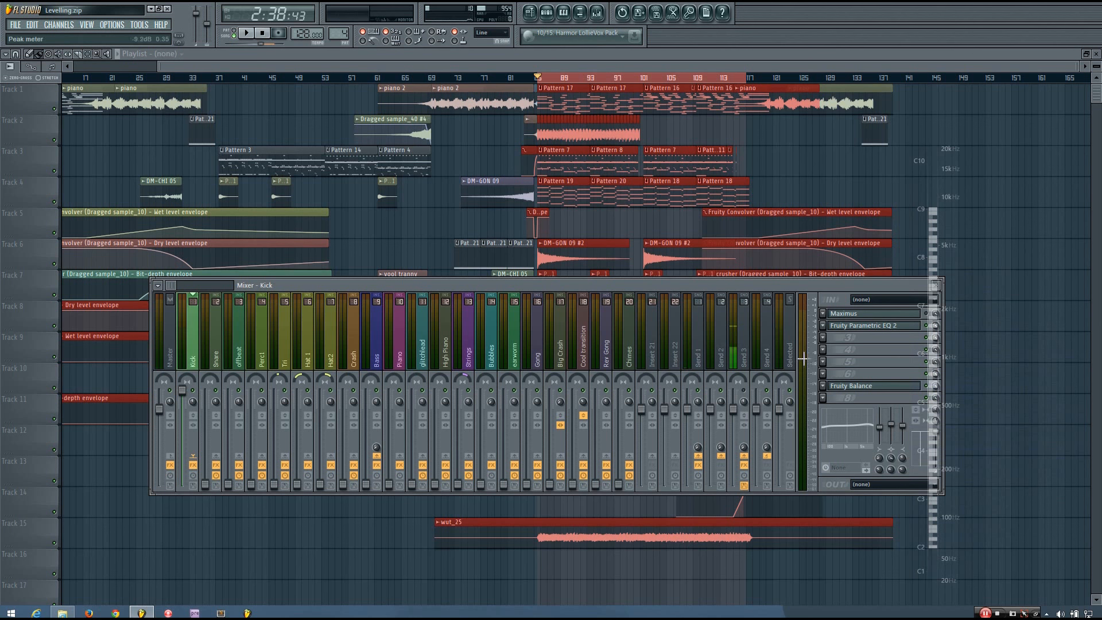
{"action": "key", "text": "space"}
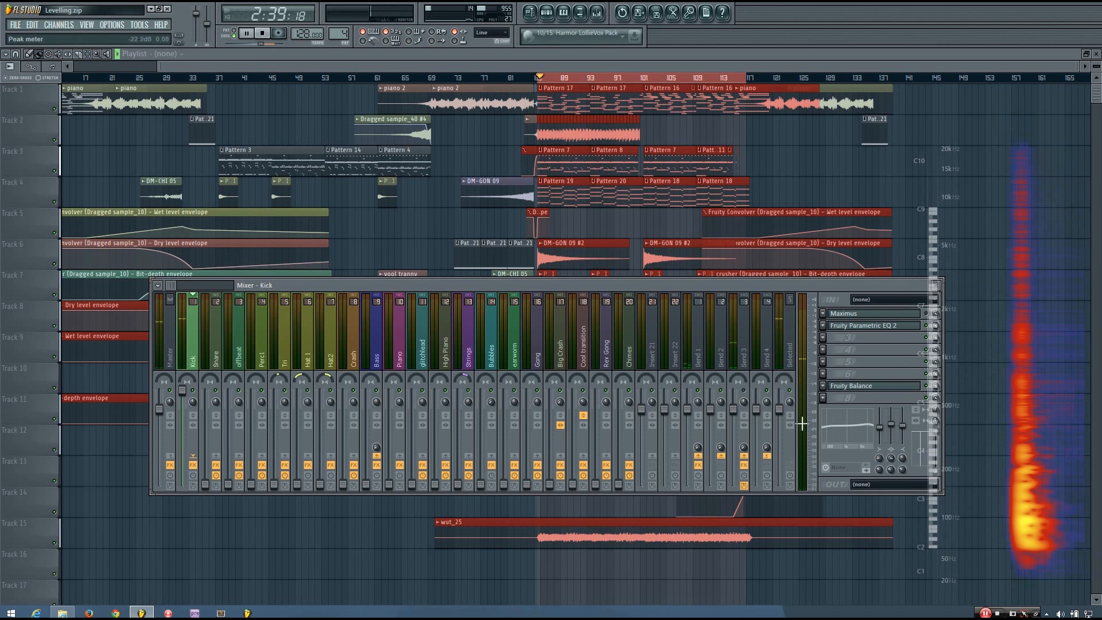
{"action": "key", "text": "space"}
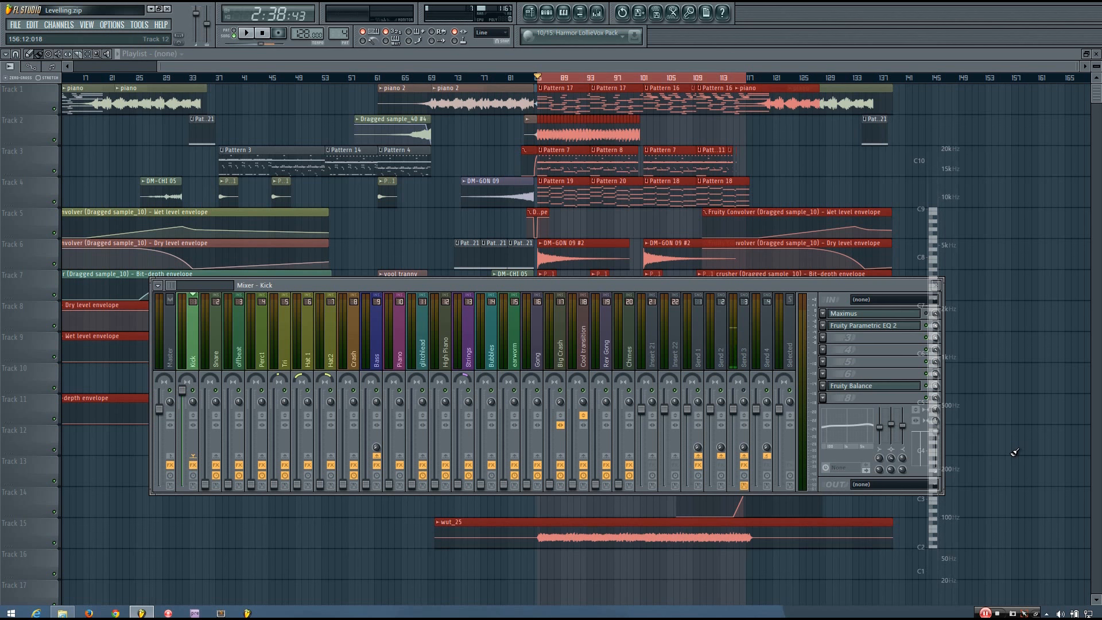
Step: Raise the Snare track's volume fader to slightly below the Kick's while the looped section plays
{"action": "left_click", "coordinate": [206, 480]}
{"action": "key", "text": "space"}
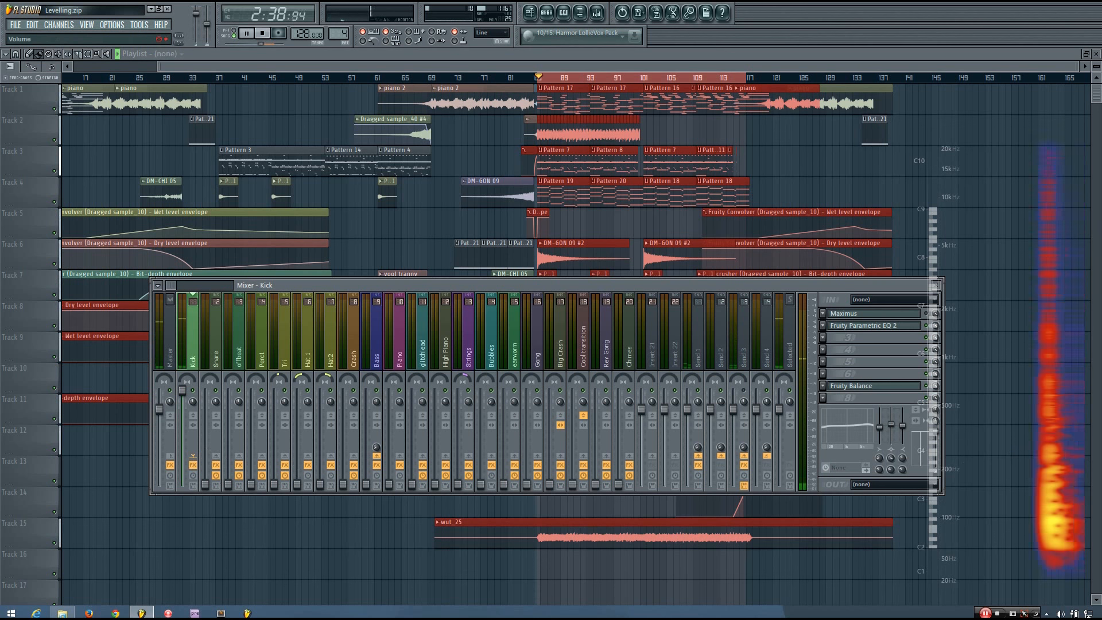
{"action": "left_click_drag", "start_coordinate": [205, 479], "coordinate": [205, 460]}
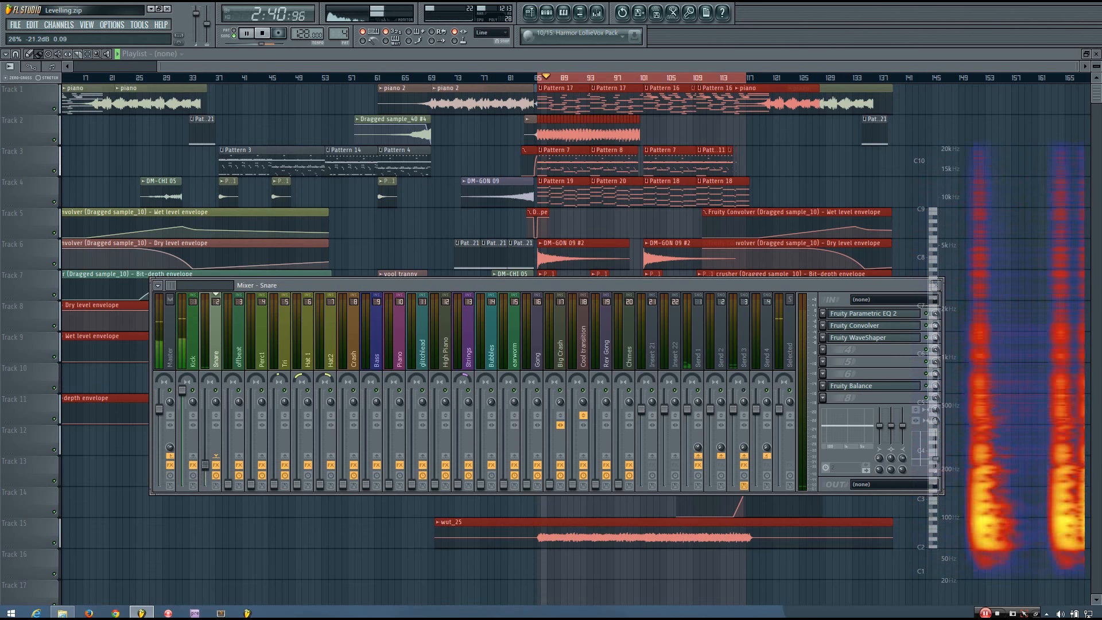
{"action": "left_click_drag", "start_coordinate": [205, 459], "coordinate": [205, 400]}
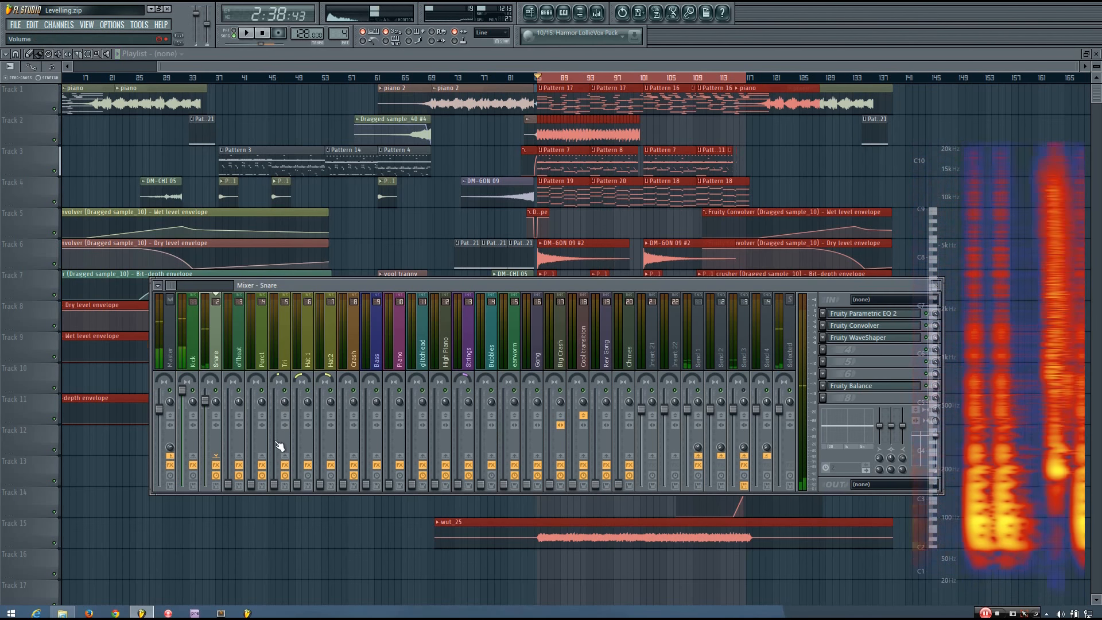
{"action": "key", "text": "space"}
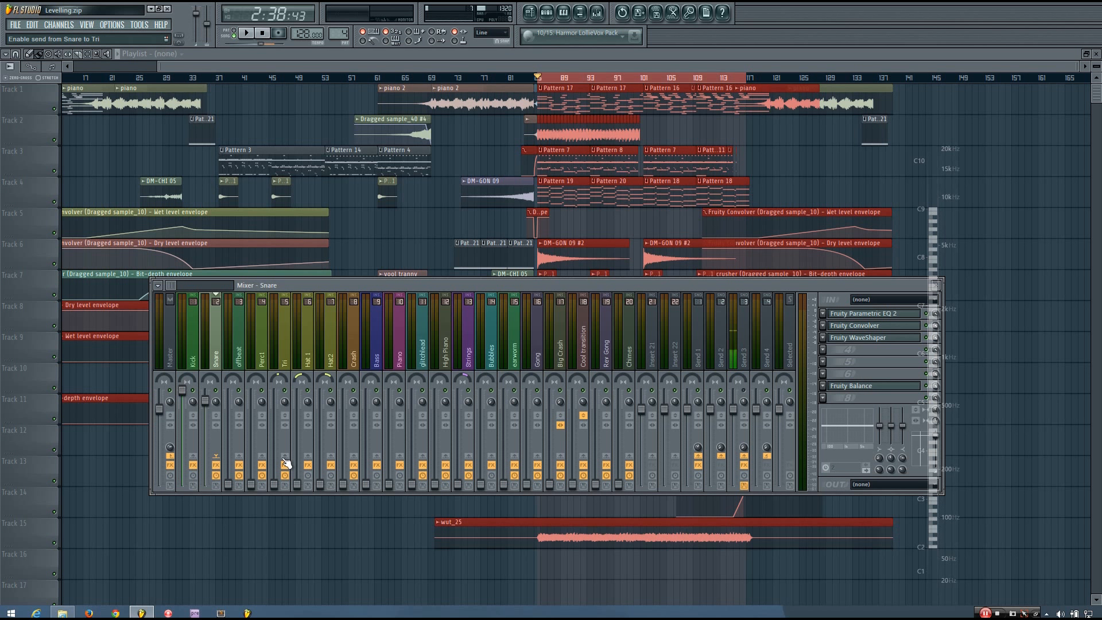
Step: Raise the offbeat track's volume fader to slightly below the Snare's during playback, and stop the song
{"action": "left_click", "coordinate": [238, 473]}
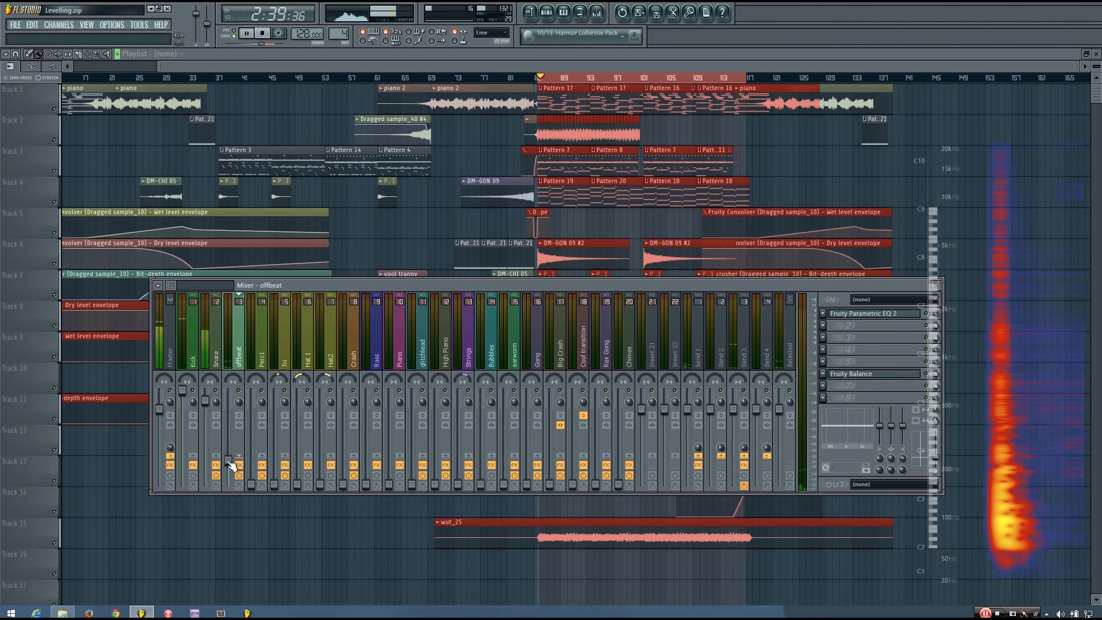
{"action": "left_click_drag", "start_coordinate": [229, 459], "coordinate": [228, 416]}
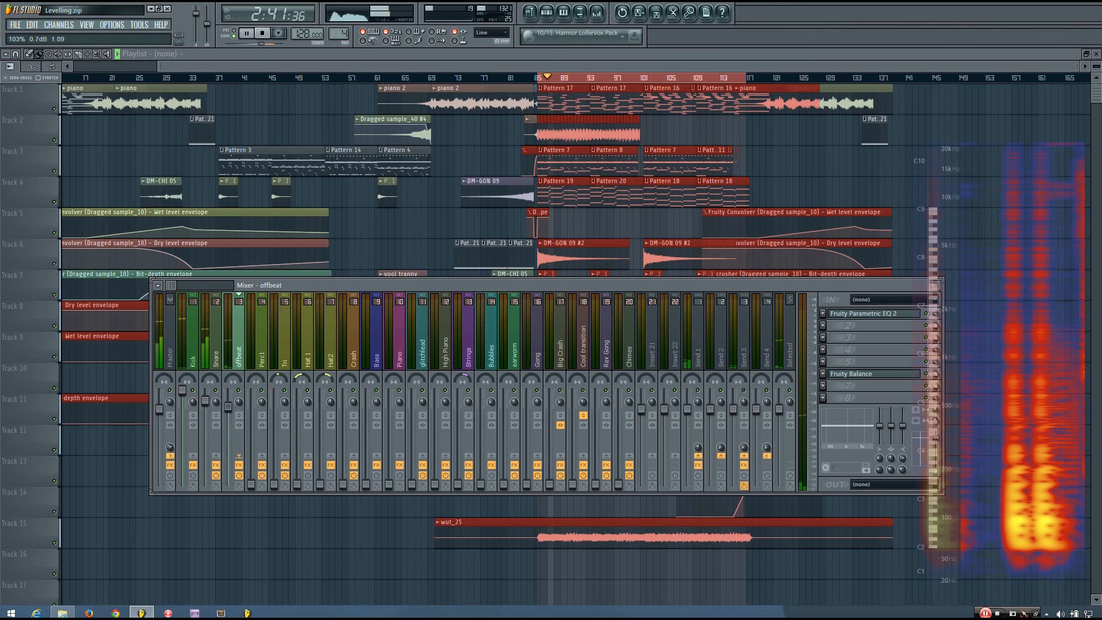
{"action": "key", "text": "space"}
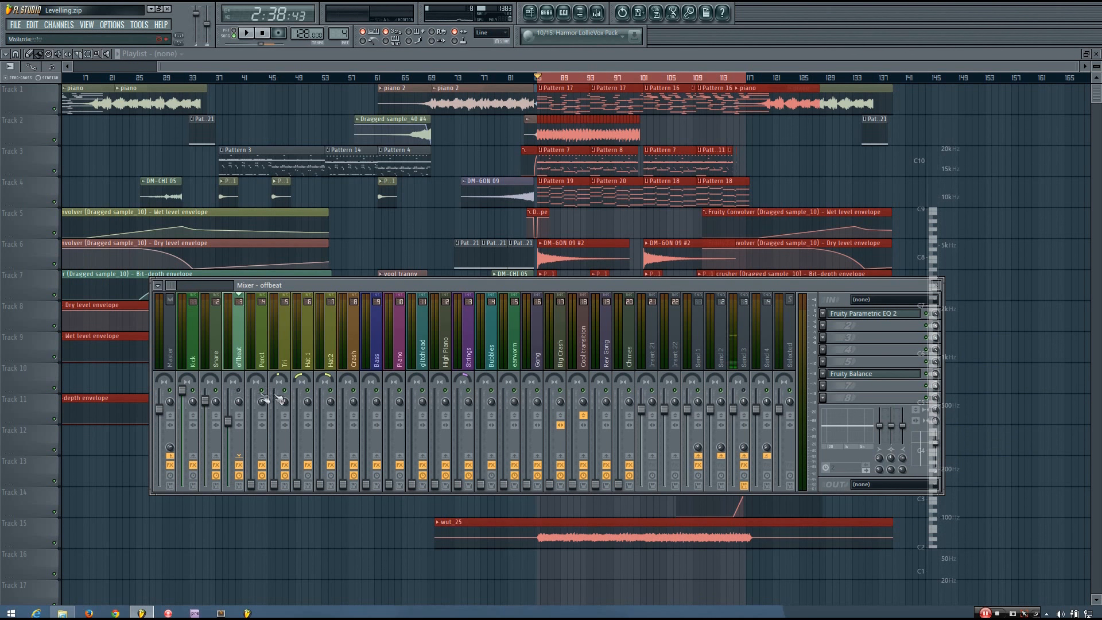
Step: Replay the looped section and nudge the offbeat track's volume fader up slightly, keeping it below the Snare's
{"action": "key", "text": "space"}
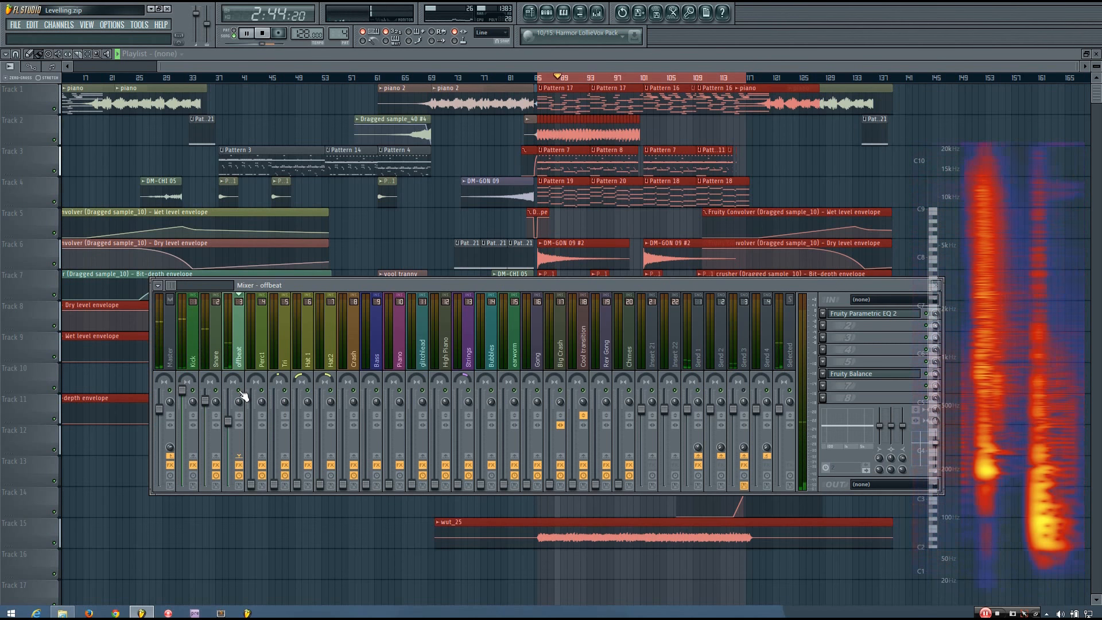
{"action": "key", "text": "space"}
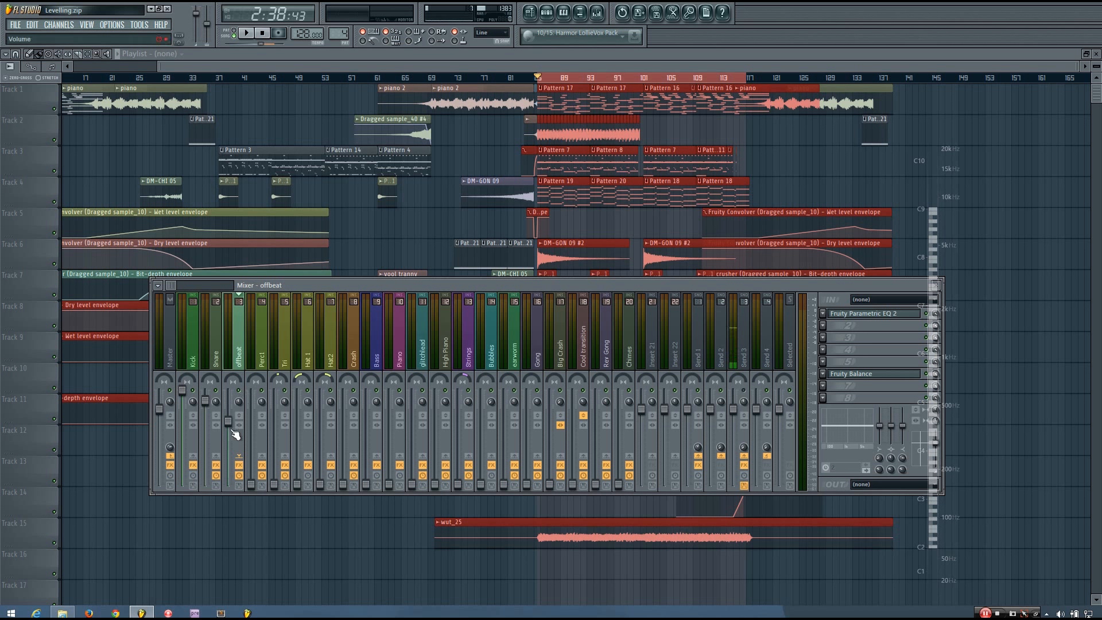
{"action": "key", "text": "space"}
{"action": "left_click_drag", "start_coordinate": [229, 424], "coordinate": [229, 419]}
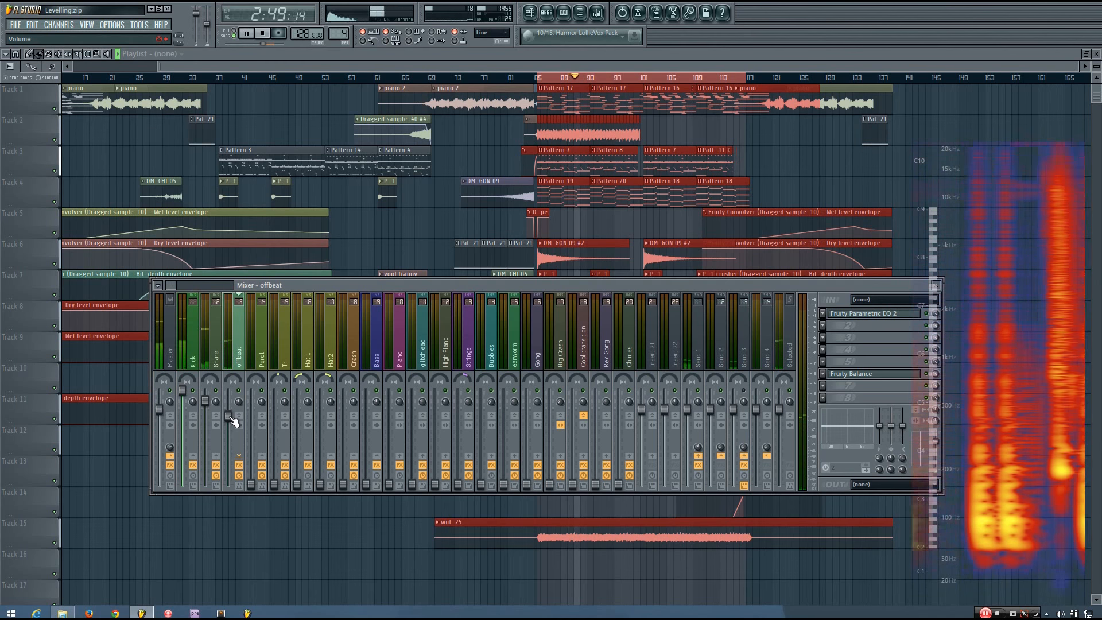
{"action": "key", "text": "space"}
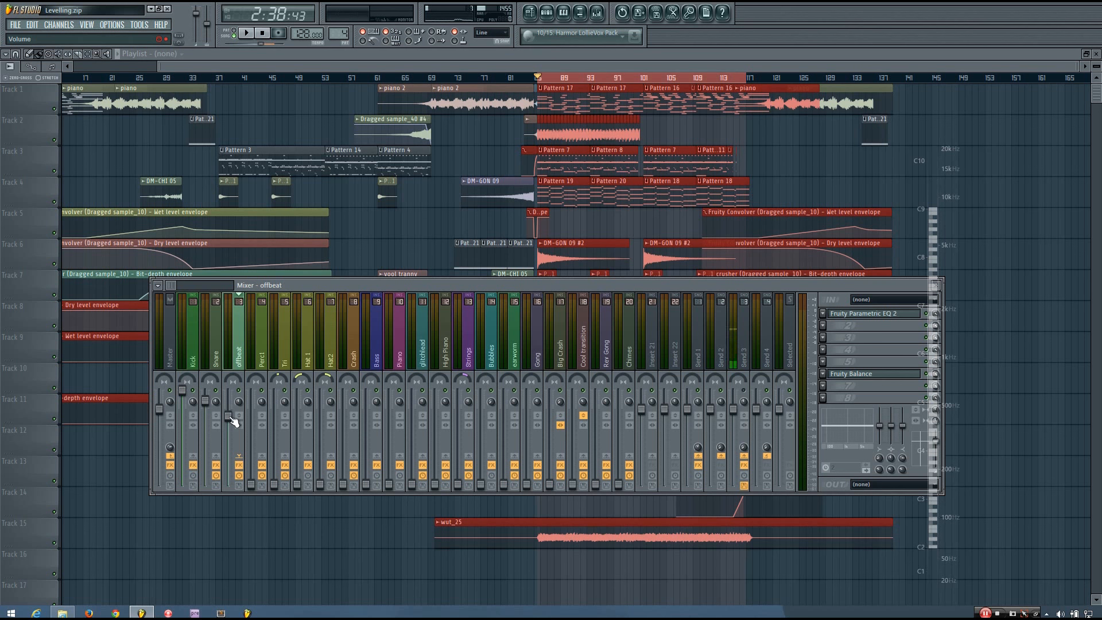
Step: Raise the Perc1 track's volume fader from silence to slightly below the offbeat track's, balancing it while the looped section plays
{"action": "left_click_drag", "start_coordinate": [251, 483], "coordinate": [251, 435]}
{"action": "key", "text": "space"}
{"action": "key", "text": "space"}
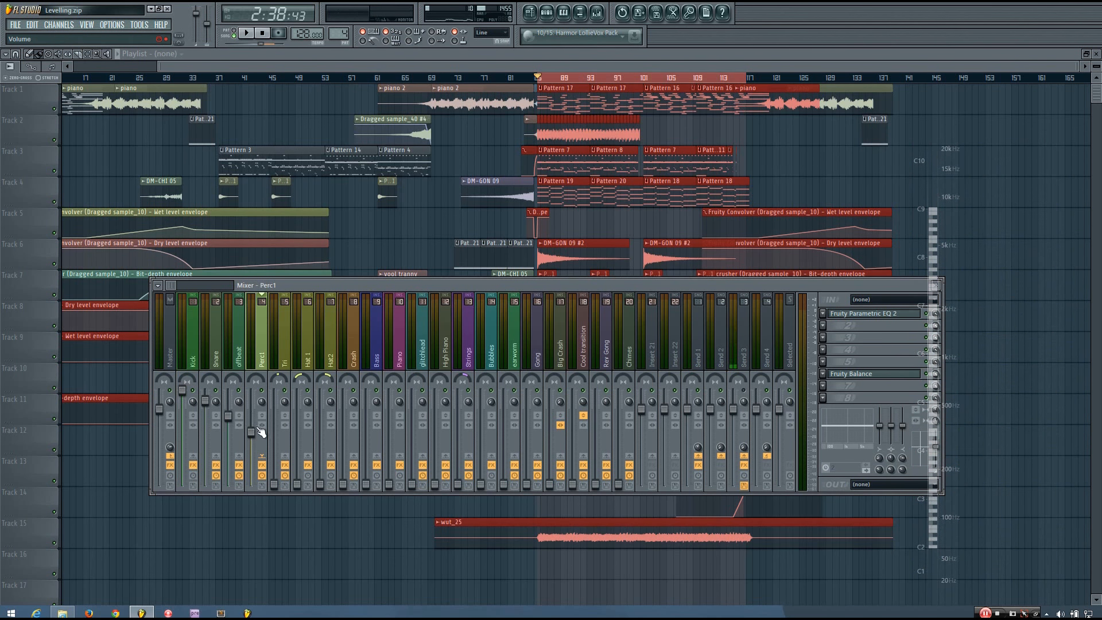
{"action": "left_click_drag", "start_coordinate": [261, 433], "coordinate": [261, 430]}
{"action": "key", "text": "space"}
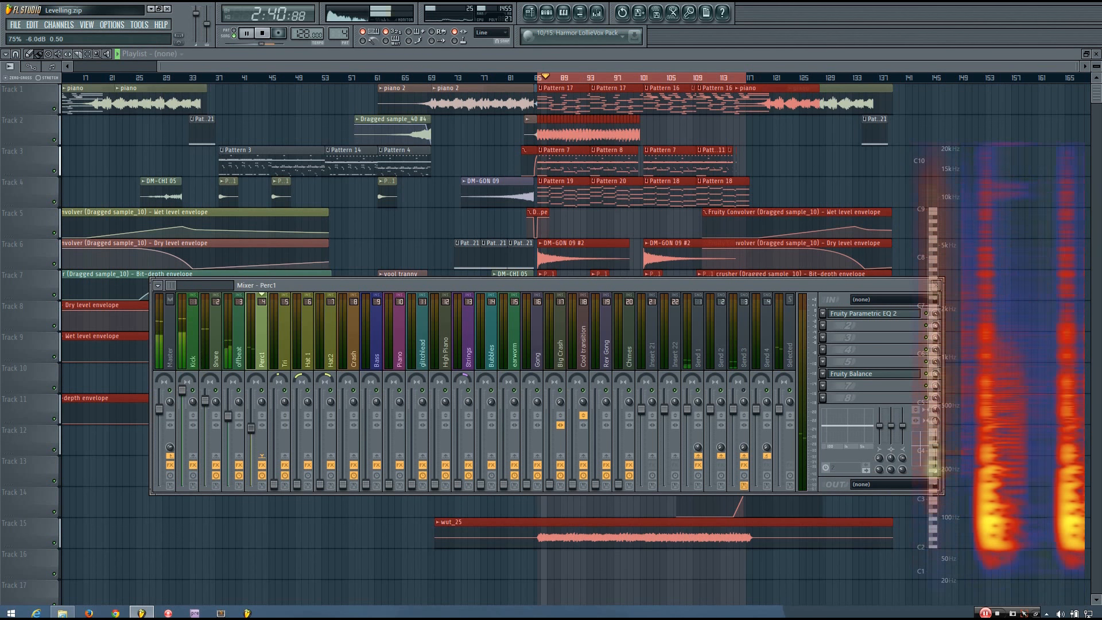
{"action": "left_click_drag", "start_coordinate": [250, 429], "coordinate": [250, 420]}
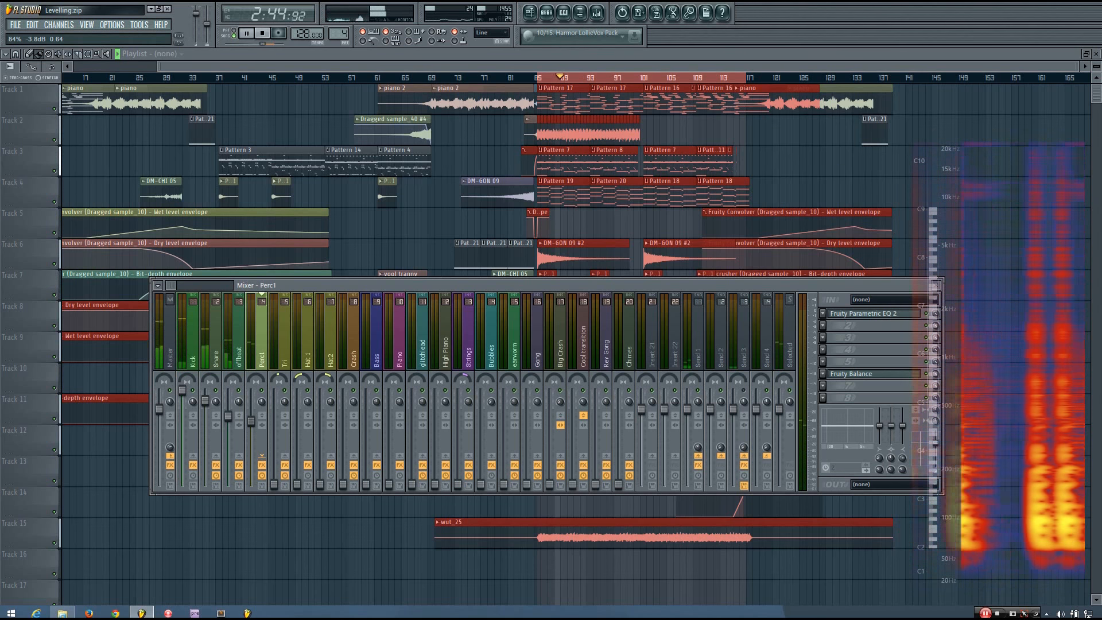
{"action": "left_click_drag", "start_coordinate": [250, 421], "coordinate": [251, 425]}
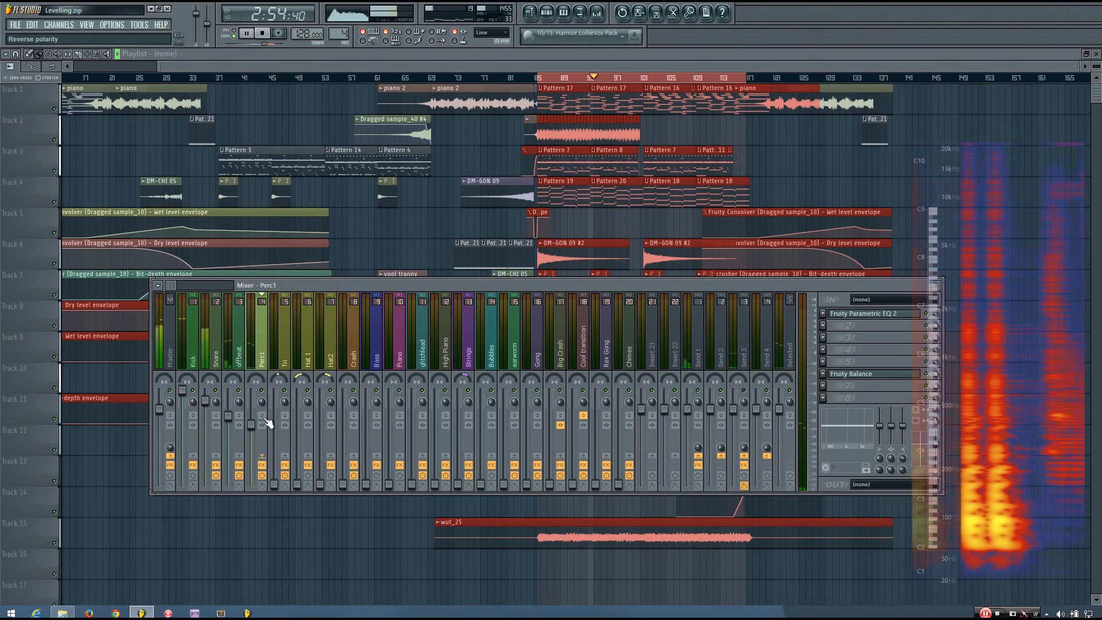
{"action": "key", "text": "space"}
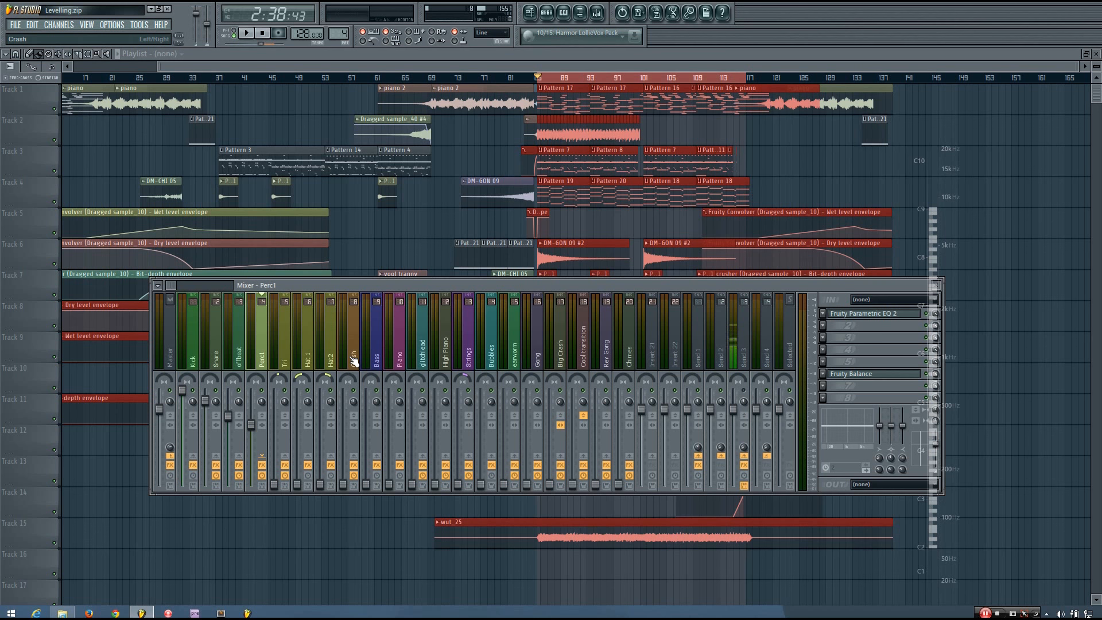
Step: Open the SPAN analyzer on the Master track
{"action": "left_click", "coordinate": [170, 353]}
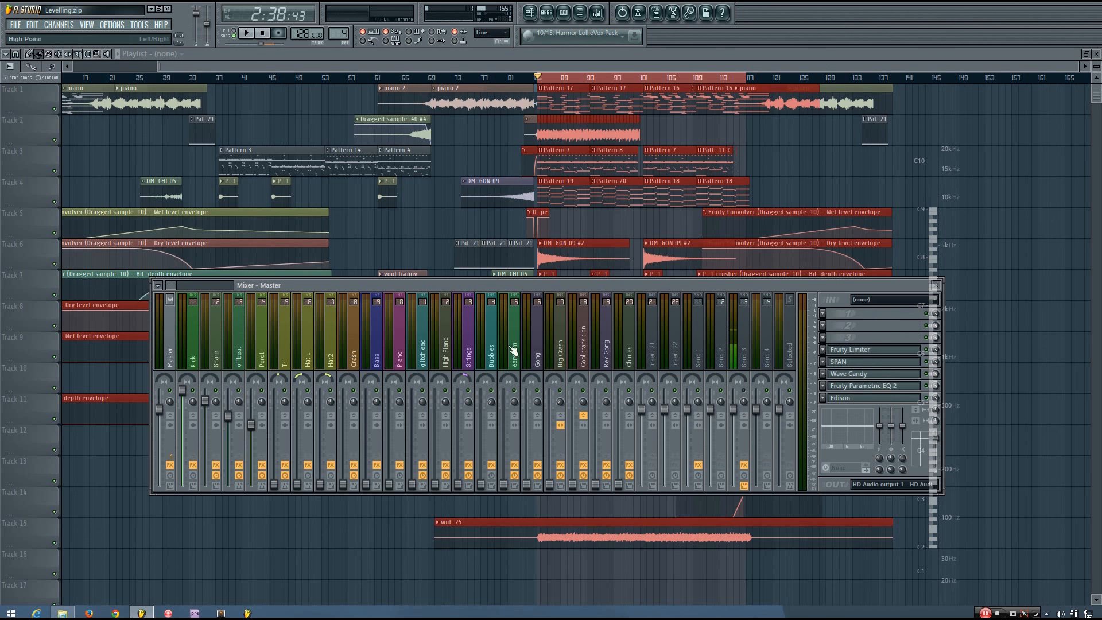
{"action": "left_click", "coordinate": [871, 365]}
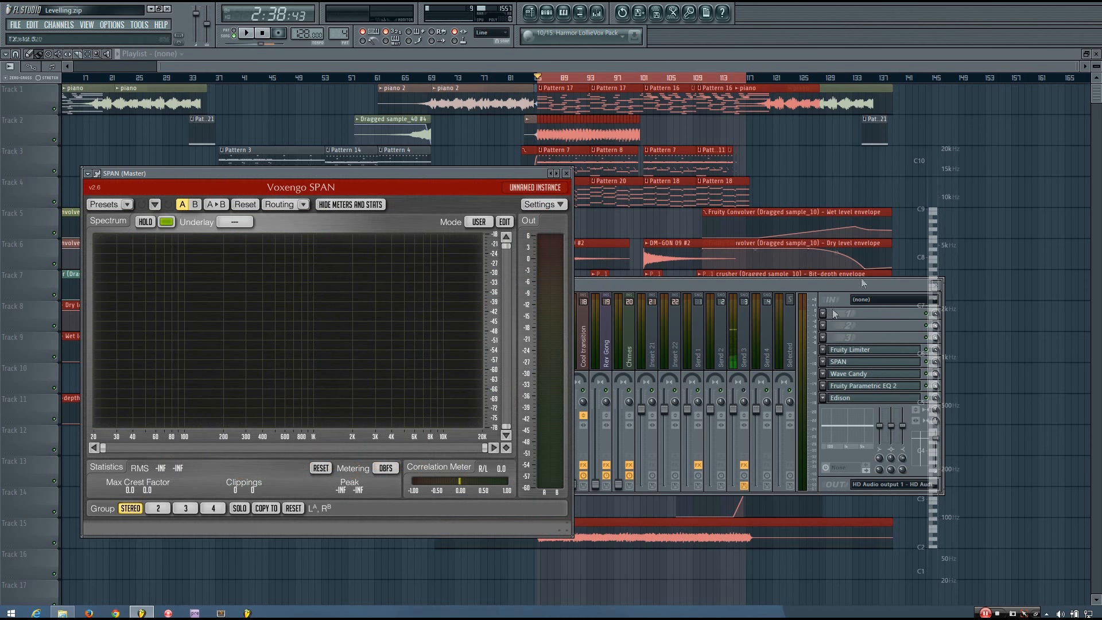
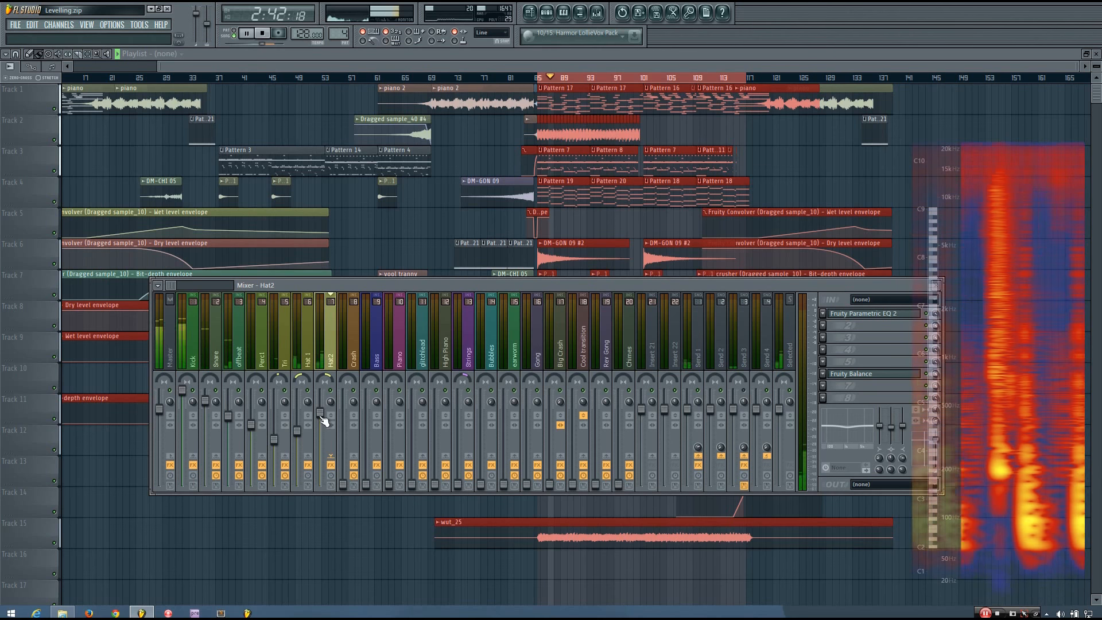
Step: Replay the looped section and fine-tune the Hat 1 track's volume to about 74% (-6.3 dB)
{"action": "key", "text": "space"}
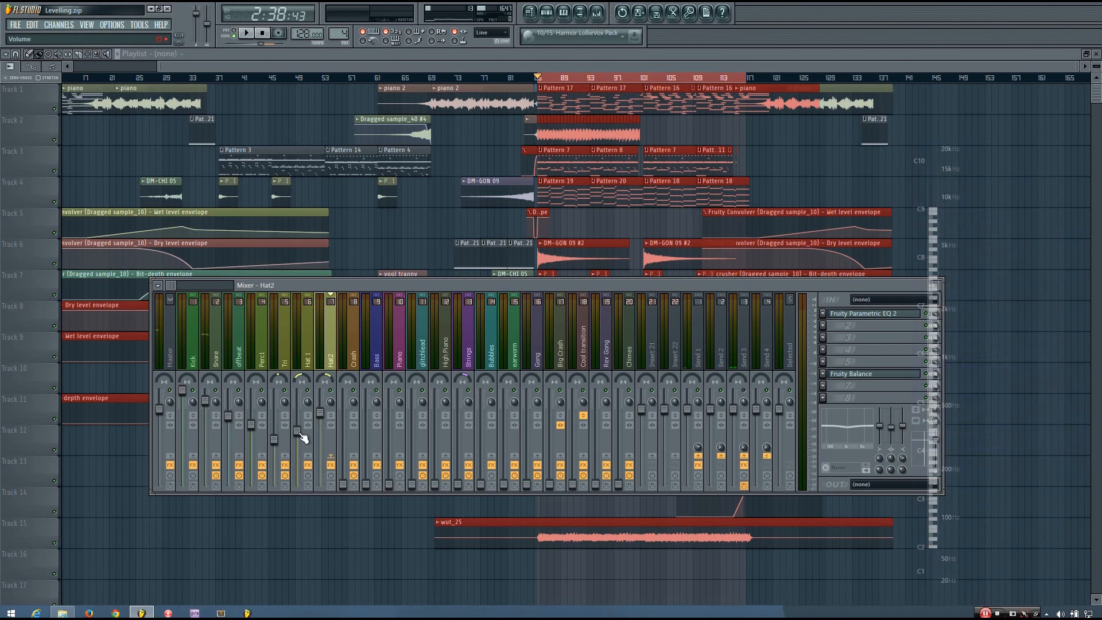
{"action": "key", "text": "space"}
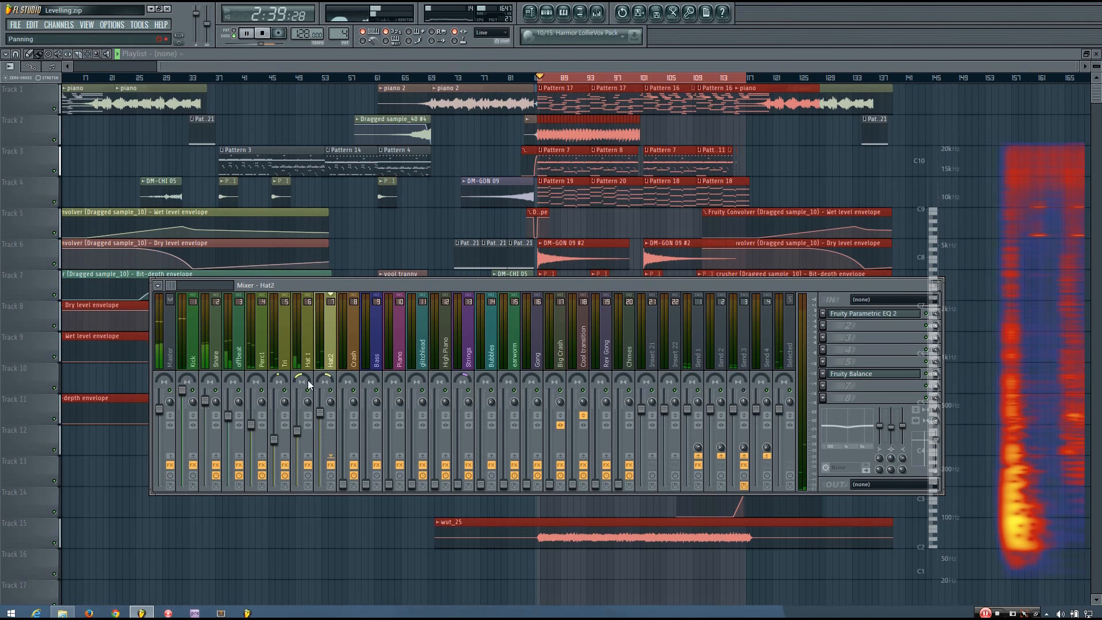
{"action": "left_click_drag", "start_coordinate": [300, 441], "coordinate": [300, 438]}
{"action": "scroll", "coordinate": [299, 439], "scroll_direction": "up", "scroll_amount": 2}
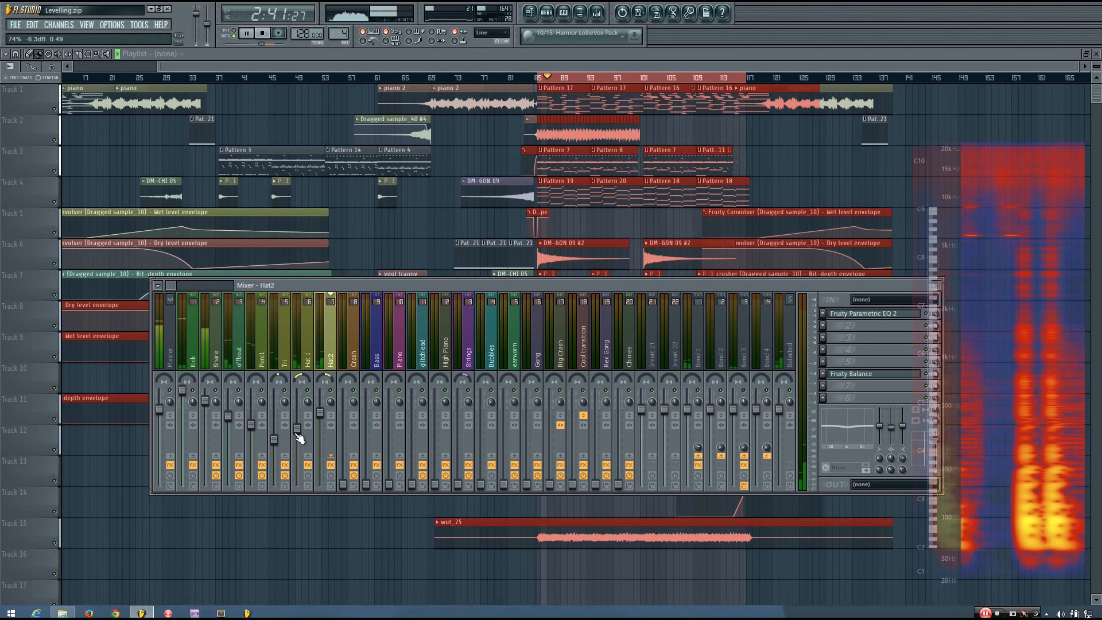
{"action": "scroll", "coordinate": [299, 439], "scroll_direction": "down", "scroll_amount": 2}
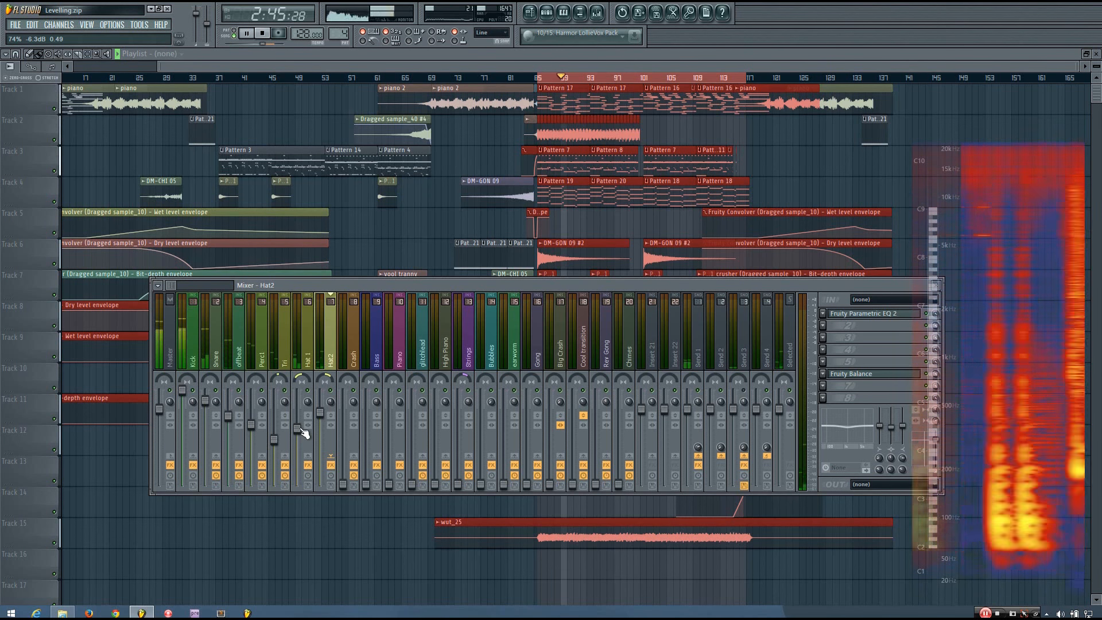
{"action": "key", "text": "space"}
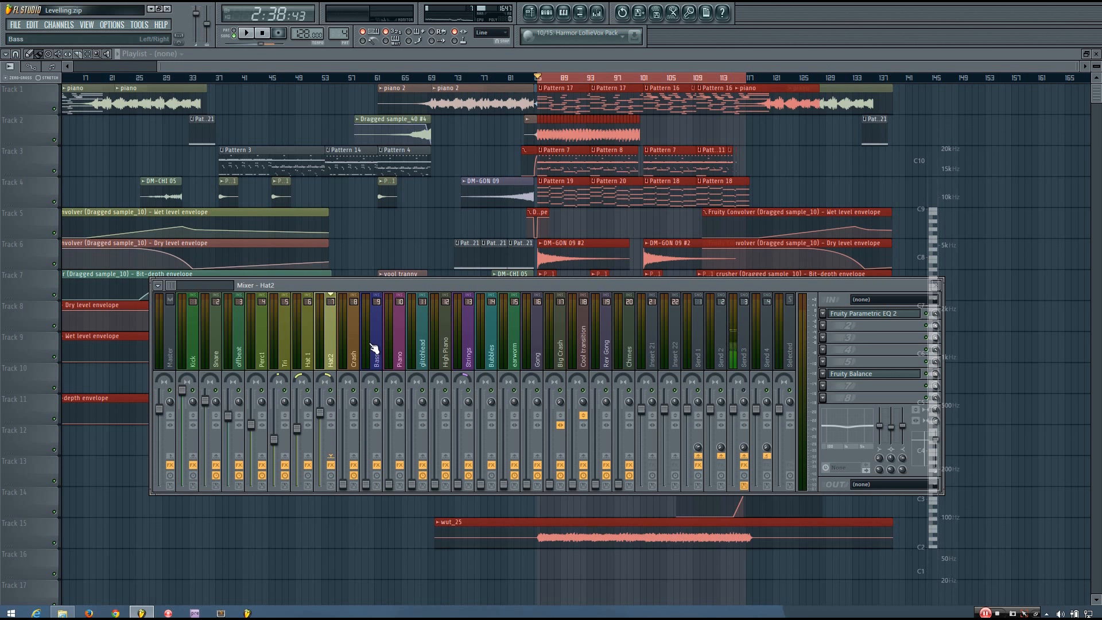
Step: Raise the Crash track's volume fader from silence to slightly above Hat2's, checking the balance in playback of the looped section
{"action": "left_click", "coordinate": [354, 347]}
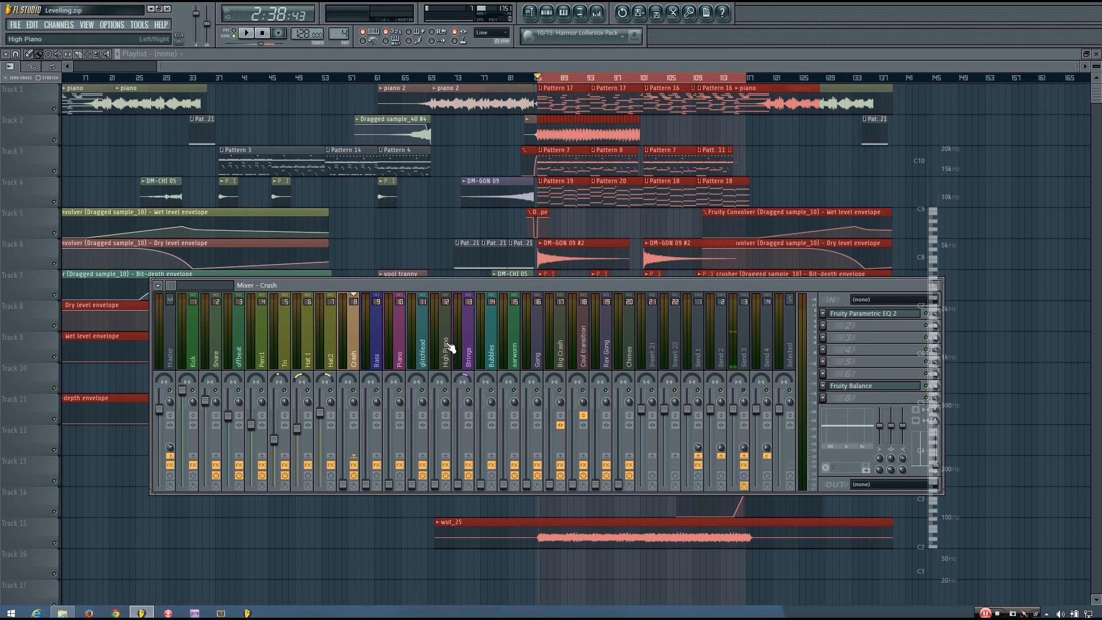
{"action": "left_click_drag", "start_coordinate": [342, 485], "coordinate": [344, 424]}
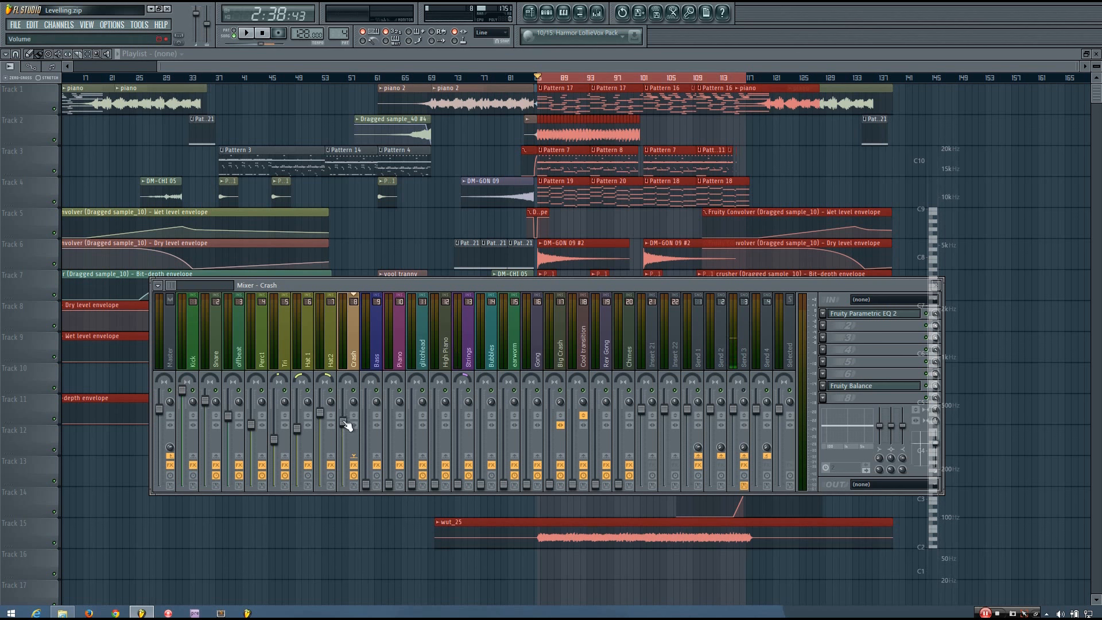
{"action": "key", "text": "space"}
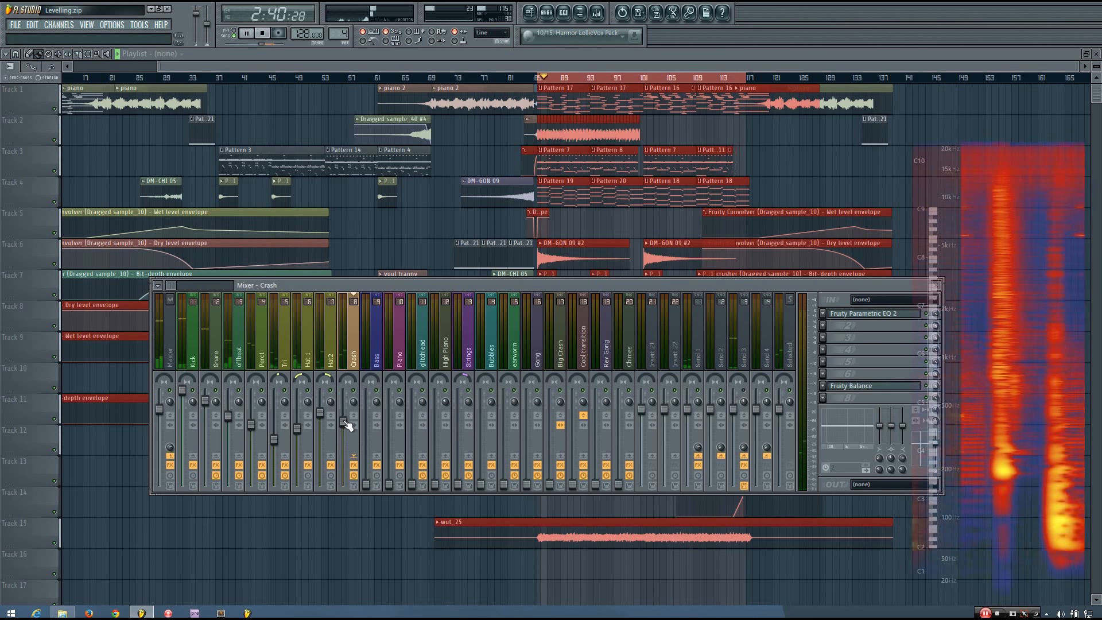
{"action": "key", "text": "space"}
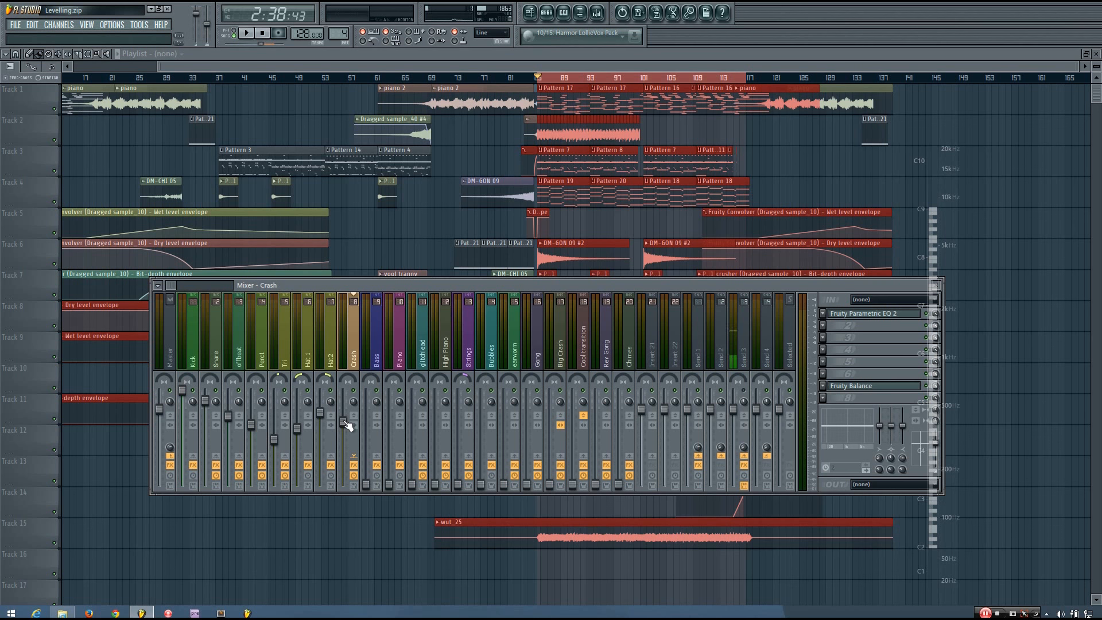
{"action": "key", "text": "space"}
{"action": "left_click_drag", "start_coordinate": [345, 422], "coordinate": [344, 409]}
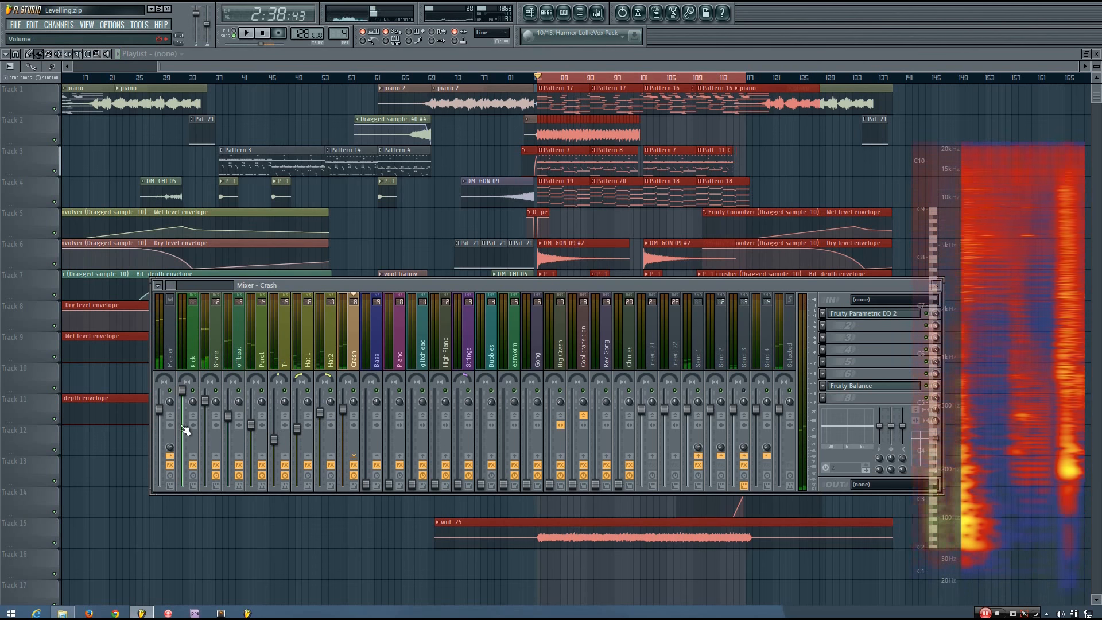
{"action": "key", "text": "space"}
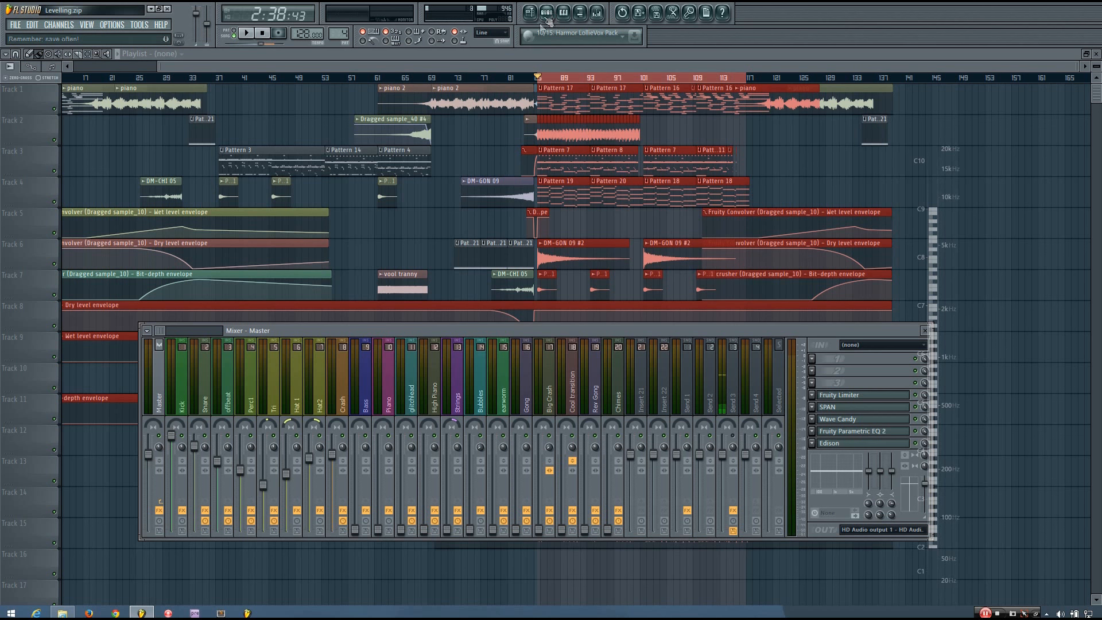
Step: Raise the Bass track's volume to about 75% (-5.9 dB) while the looped section plays
{"action": "key", "text": "space"}
{"action": "left_click_drag", "start_coordinate": [355, 529], "coordinate": [354, 473]}
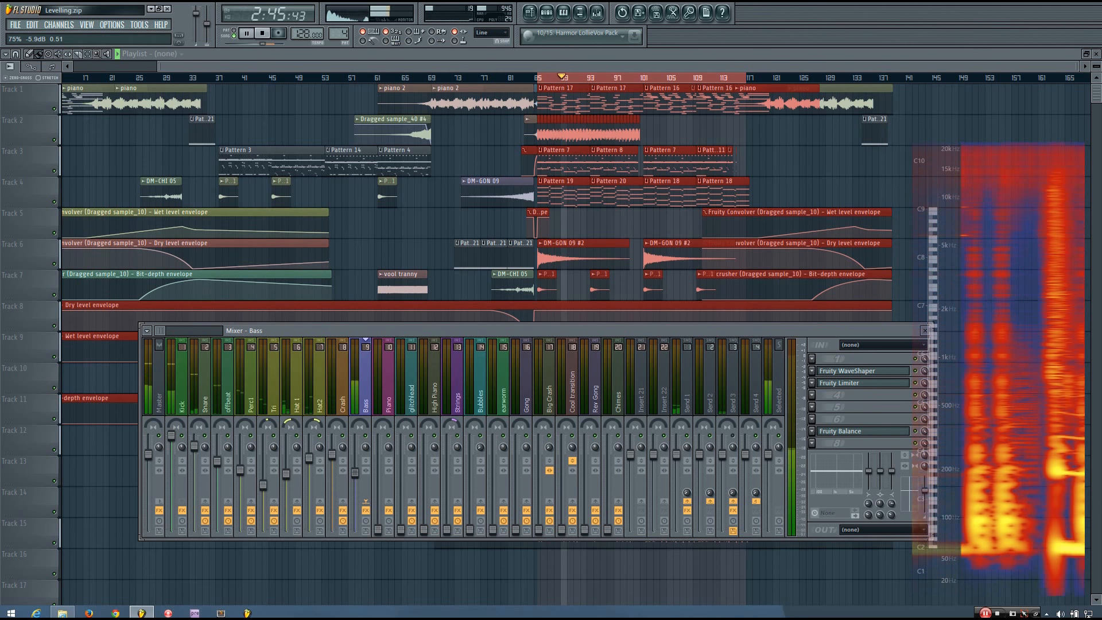
{"action": "key", "text": "space"}
Step: Load a Fruity Parametric EQ 2 into the Master track's second effect slot
{"action": "left_click", "coordinate": [404, 395]}
{"action": "left_click", "coordinate": [366, 396]}
{"action": "left_click", "coordinate": [250, 396]}
{"action": "left_click", "coordinate": [205, 396]}
{"action": "left_click", "coordinate": [182, 386]}
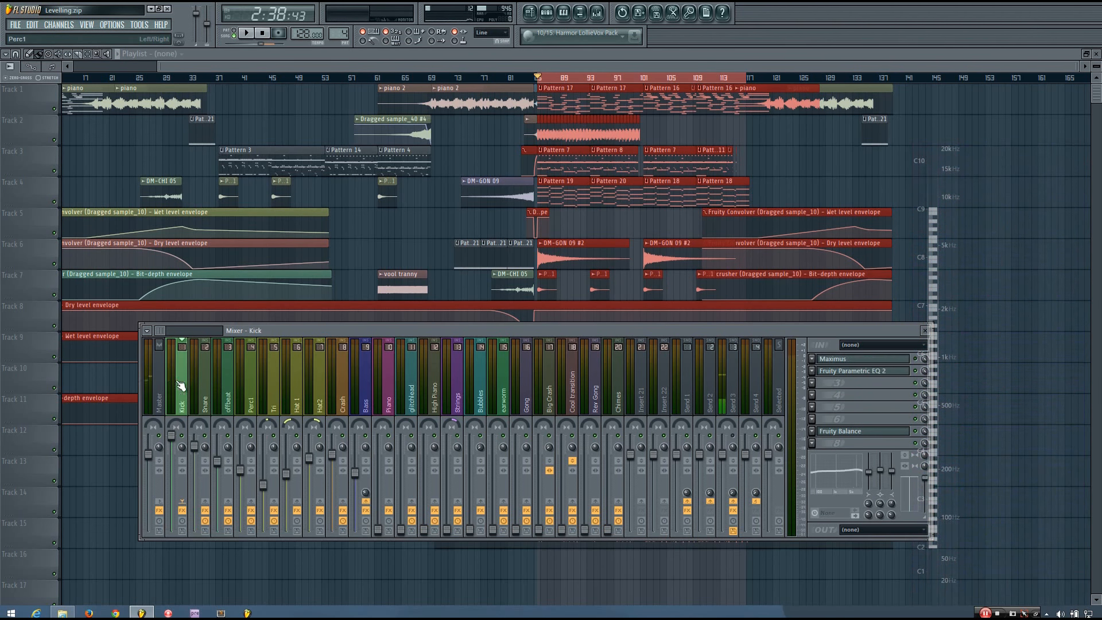
{"action": "left_click", "coordinate": [160, 384]}
{"action": "left_click", "coordinate": [821, 371]}
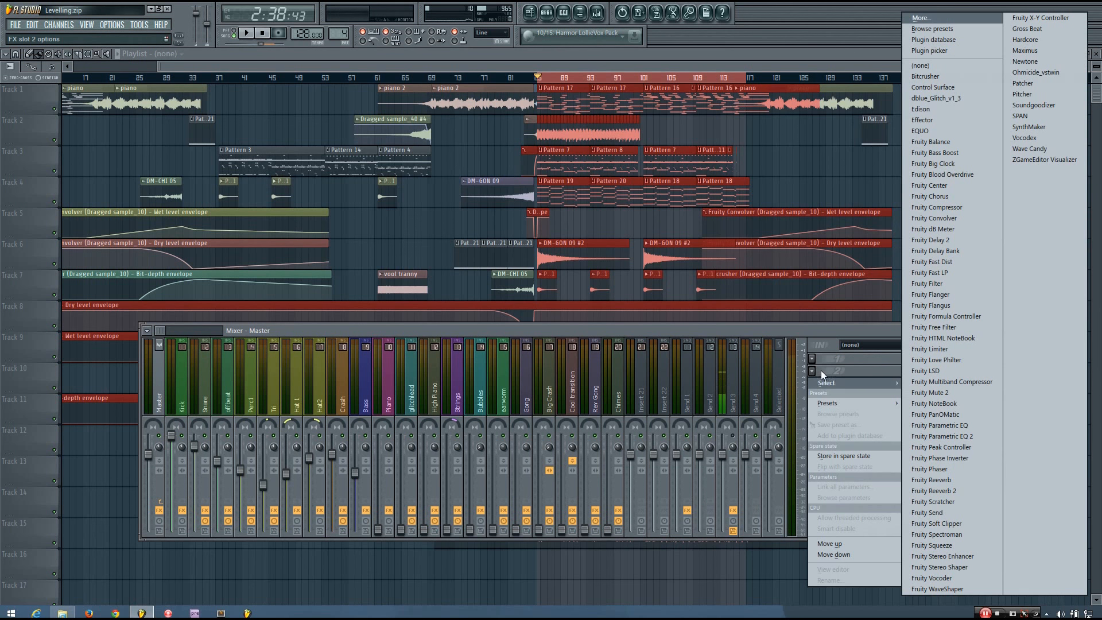
{"action": "left_click", "coordinate": [996, 436]}
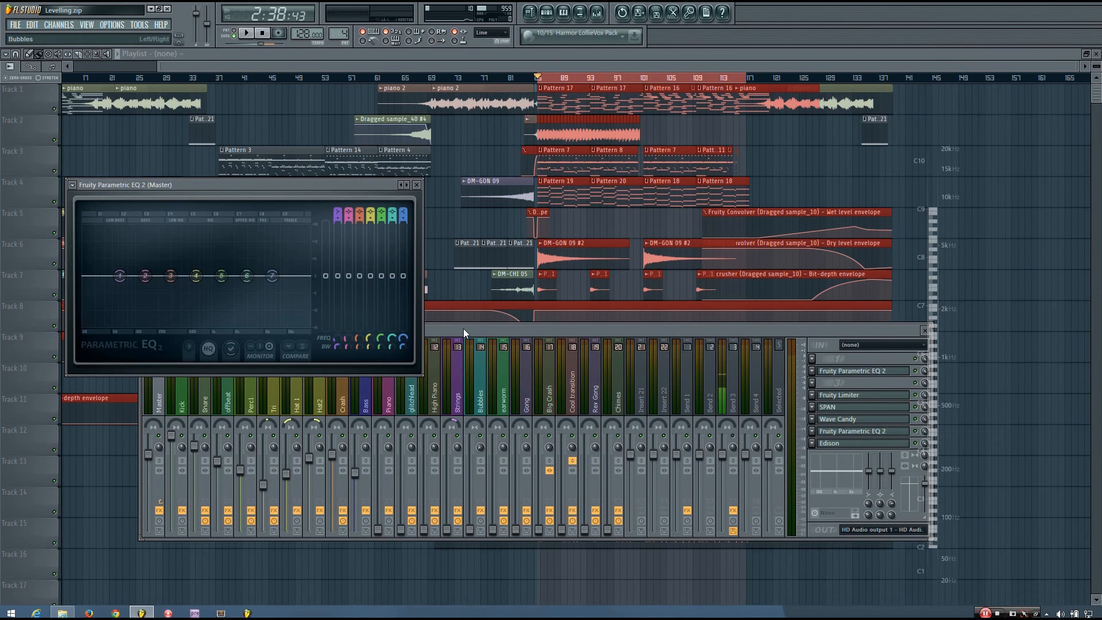
Step: Turn band 7 of the new Master EQ into a low-pass filter and reset its bandwidth
{"action": "scroll", "coordinate": [403, 211], "scroll_direction": "down", "scroll_amount": 4}
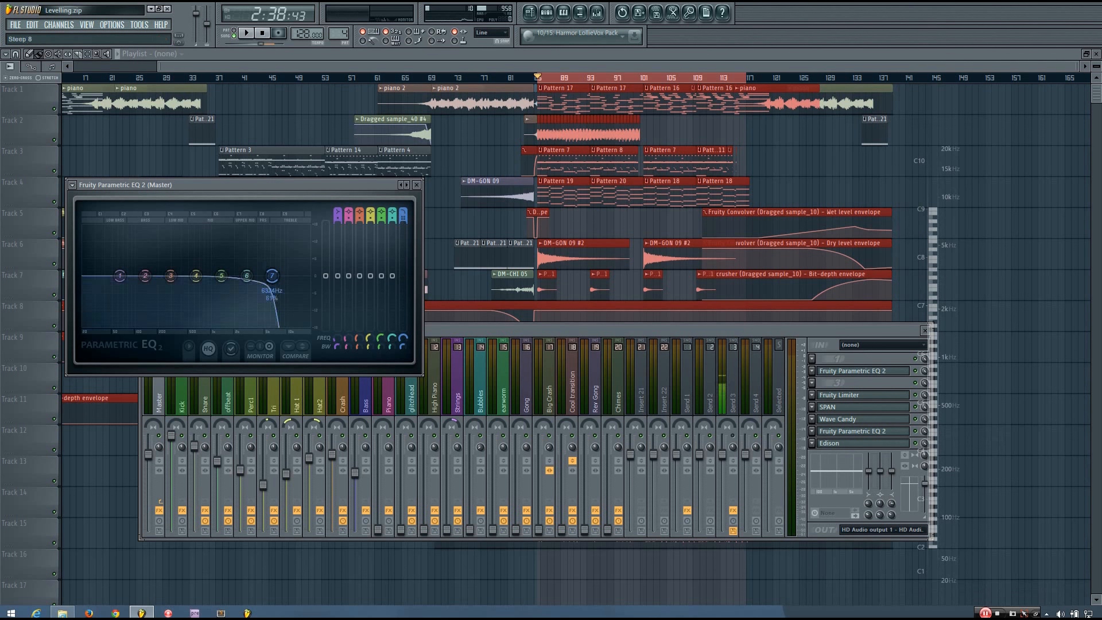
{"action": "right_click", "coordinate": [411, 348]}
{"action": "left_click", "coordinate": [413, 350]}
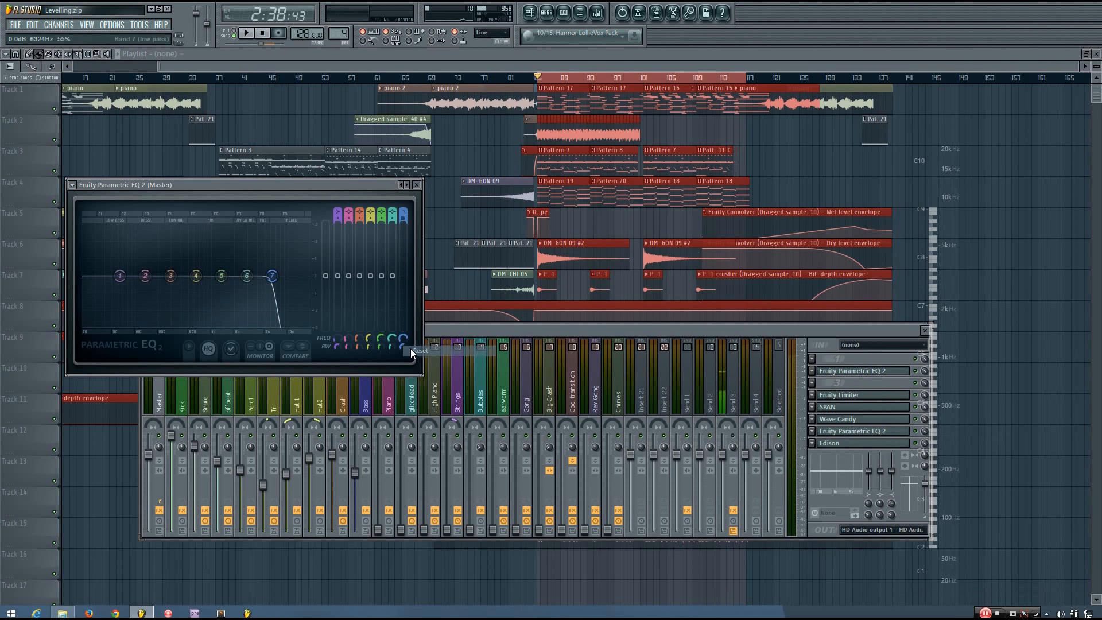
Step: Switch band 7 to a high-pass filter with its cutoff in the midrange and play the loop to hear only the upper frequencies
{"action": "left_click_drag", "start_coordinate": [401, 216], "coordinate": [404, 224]}
{"action": "mouse_move", "coordinate": [405, 338]}
{"action": "left_mouse_down"}
{"action": "mouse_move", "coordinate": [405, 319]}
{"action": "mouse_move", "coordinate": [405, 357]}
{"action": "left_mouse_up"}
{"action": "left_click_drag", "start_coordinate": [401, 211], "coordinate": [402, 201]}
{"action": "mouse_move", "coordinate": [402, 338]}
{"action": "left_mouse_down"}
{"action": "mouse_move", "coordinate": [404, 372]}
{"action": "mouse_move", "coordinate": [404, 319]}
{"action": "left_mouse_up"}
{"action": "key", "text": "space"}
{"action": "key", "text": "space"}
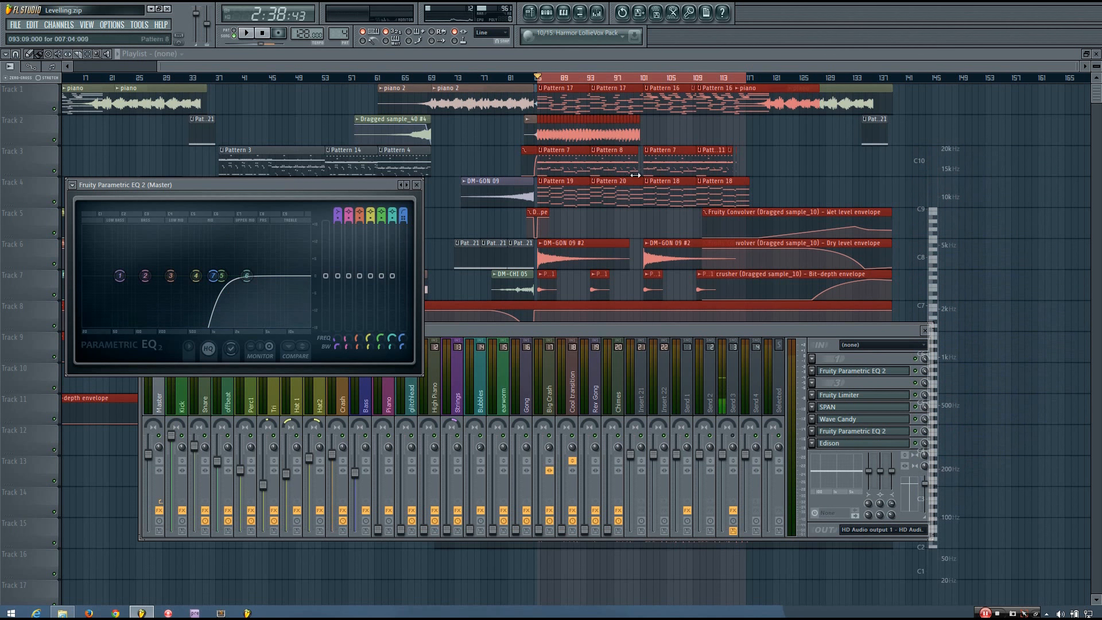
{"action": "key", "text": "space"}
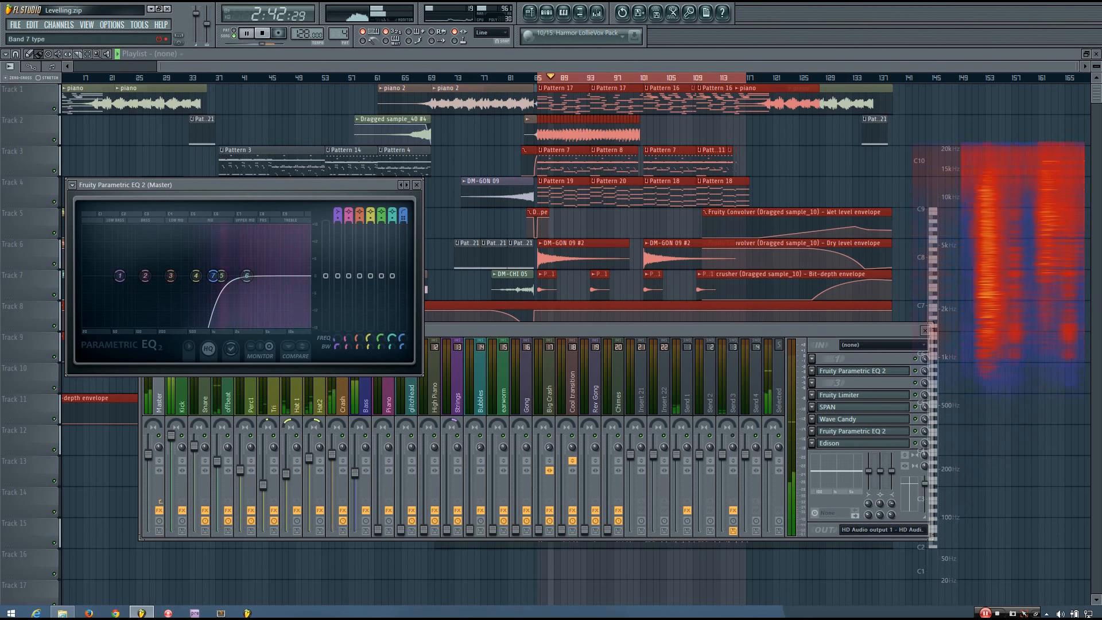
{"action": "key", "text": "space"}
Step: Switch band 7 back to low-pass with its cutoff at about 325 Hz and play the loop to hear only the low end
{"action": "left_click_drag", "start_coordinate": [403, 216], "coordinate": [404, 234]}
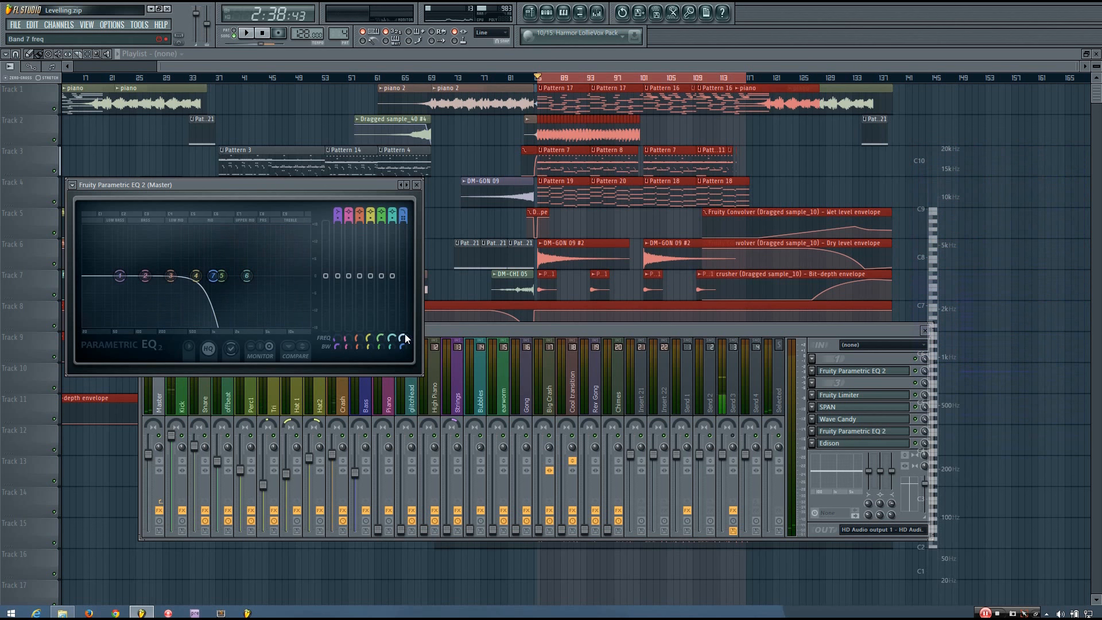
{"action": "mouse_move", "coordinate": [404, 337]}
{"action": "left_mouse_down"}
{"action": "mouse_move", "coordinate": [404, 361]}
{"action": "mouse_move", "coordinate": [404, 337]}
{"action": "left_mouse_up"}
{"action": "key", "text": "space"}
{"action": "key", "text": "space"}
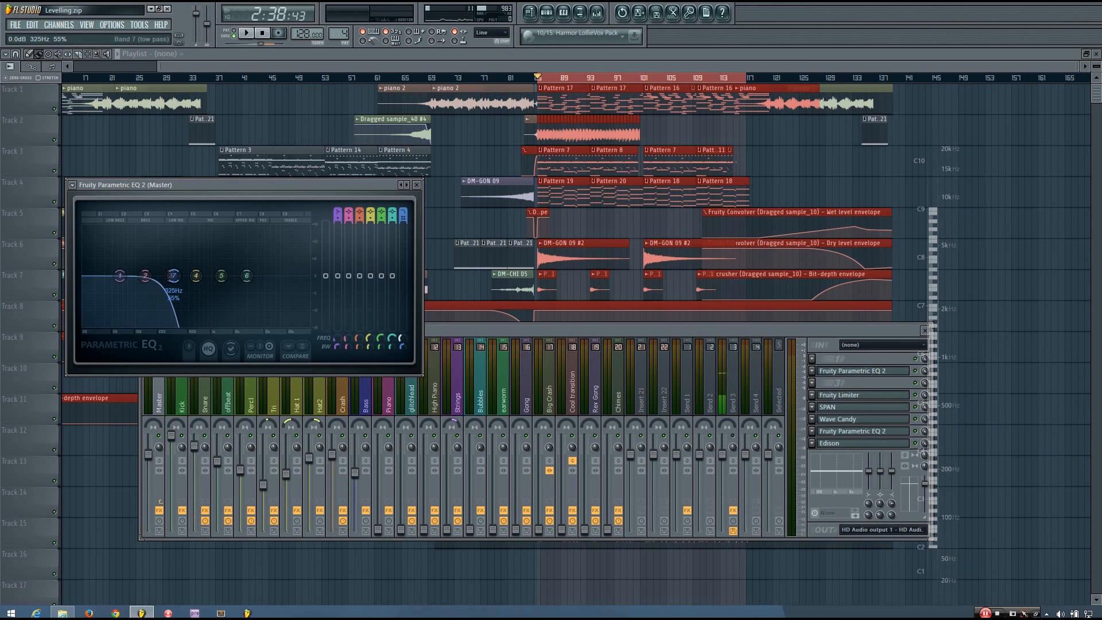
Step: Move the Master EQ window clear of the mixer and select the Bass track
{"action": "left_click_drag", "start_coordinate": [322, 185], "coordinate": [360, 126]}
{"action": "left_click_drag", "start_coordinate": [436, 278], "coordinate": [435, 274]}
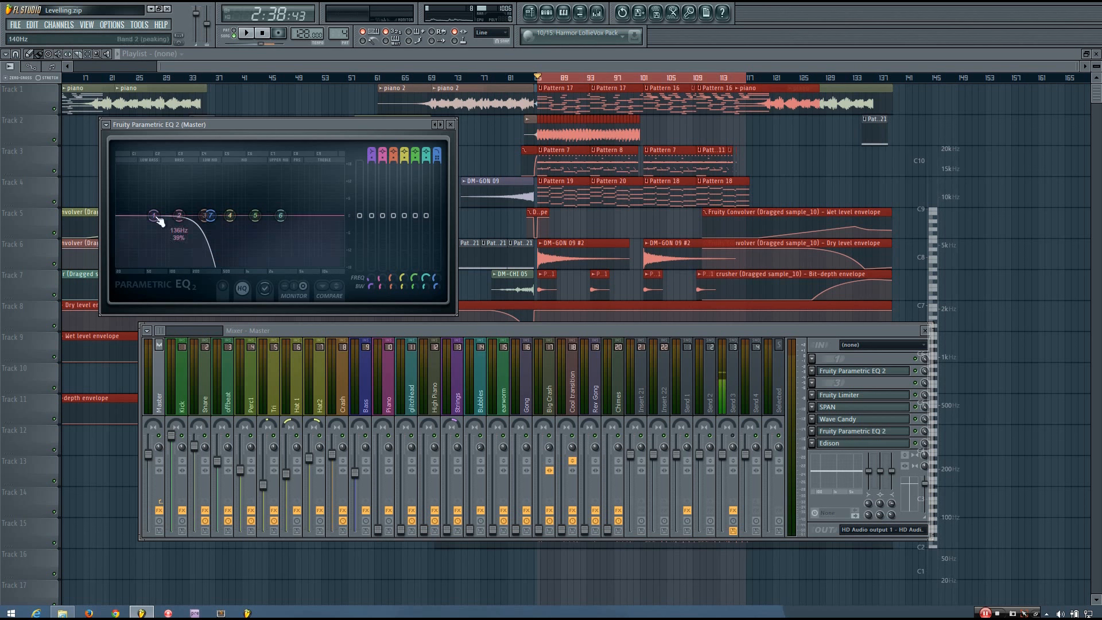
{"action": "left_click", "coordinate": [367, 403]}
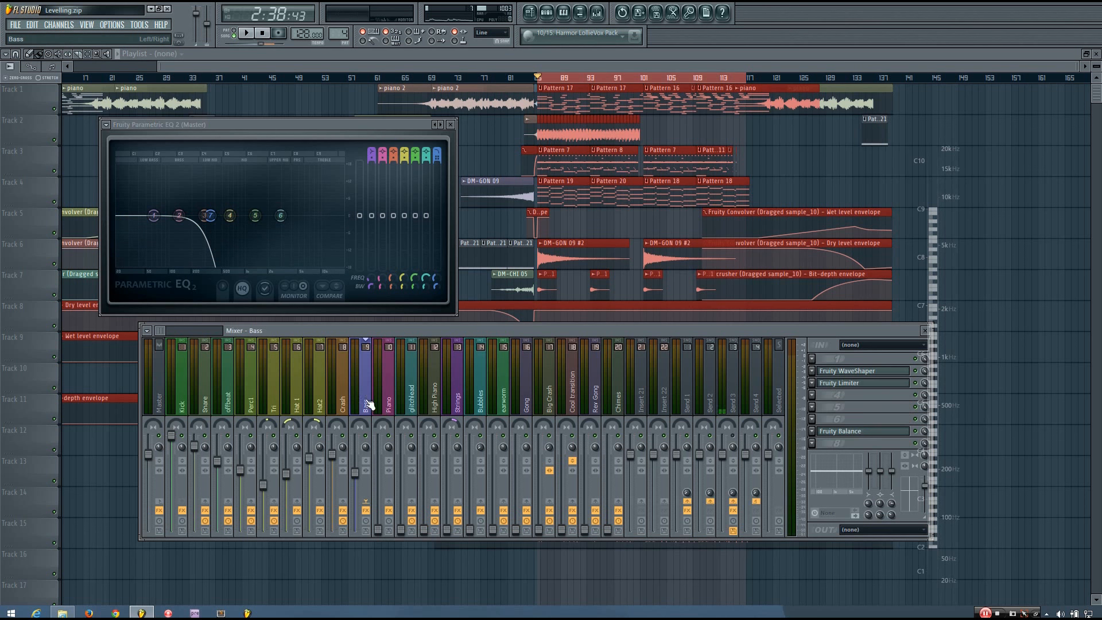
Step: Play the loop to check the Bass through the low-pass filter, select the Master track and close its EQ window
{"action": "key", "text": "space"}
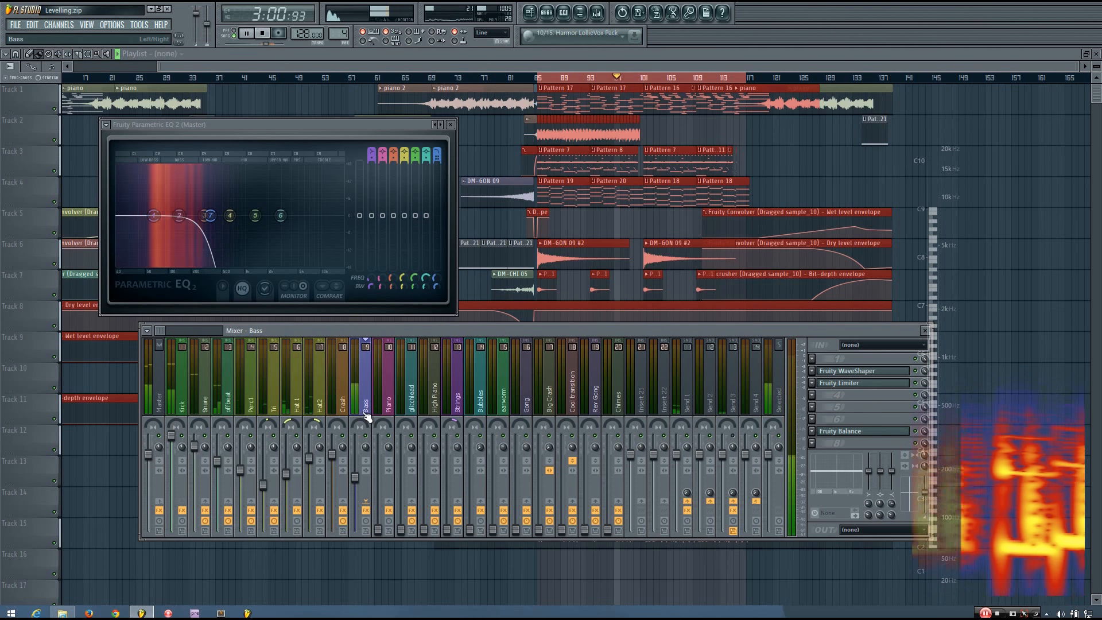
{"action": "left_click", "coordinate": [157, 384]}
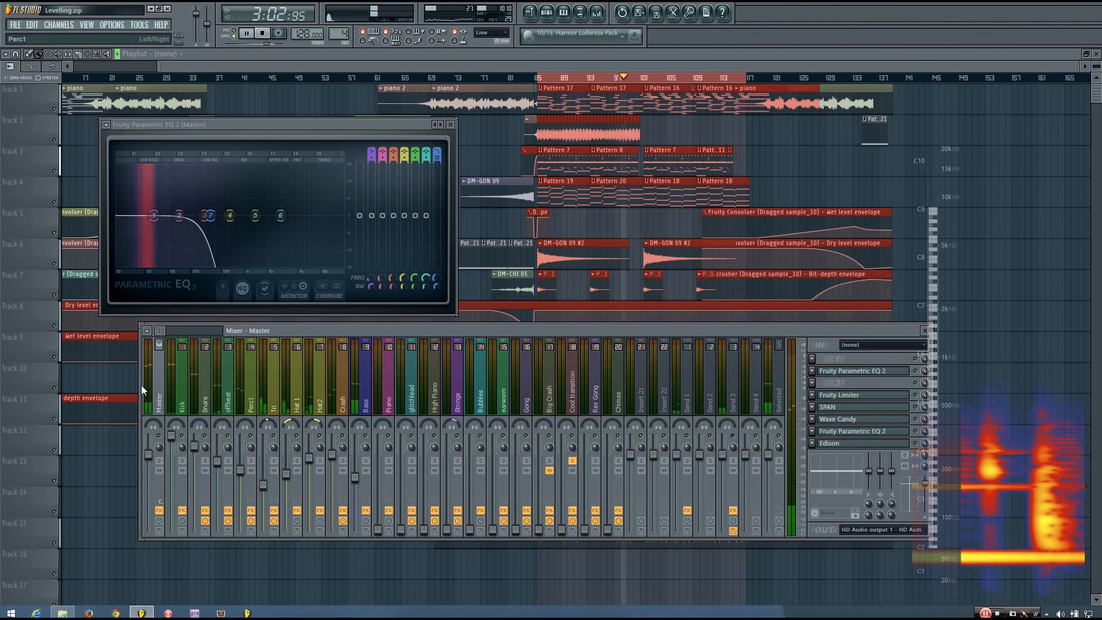
{"action": "key", "text": "space"}
{"action": "left_click_drag", "start_coordinate": [746, 331], "coordinate": [697, 349]}
{"action": "left_click", "coordinate": [450, 124]}
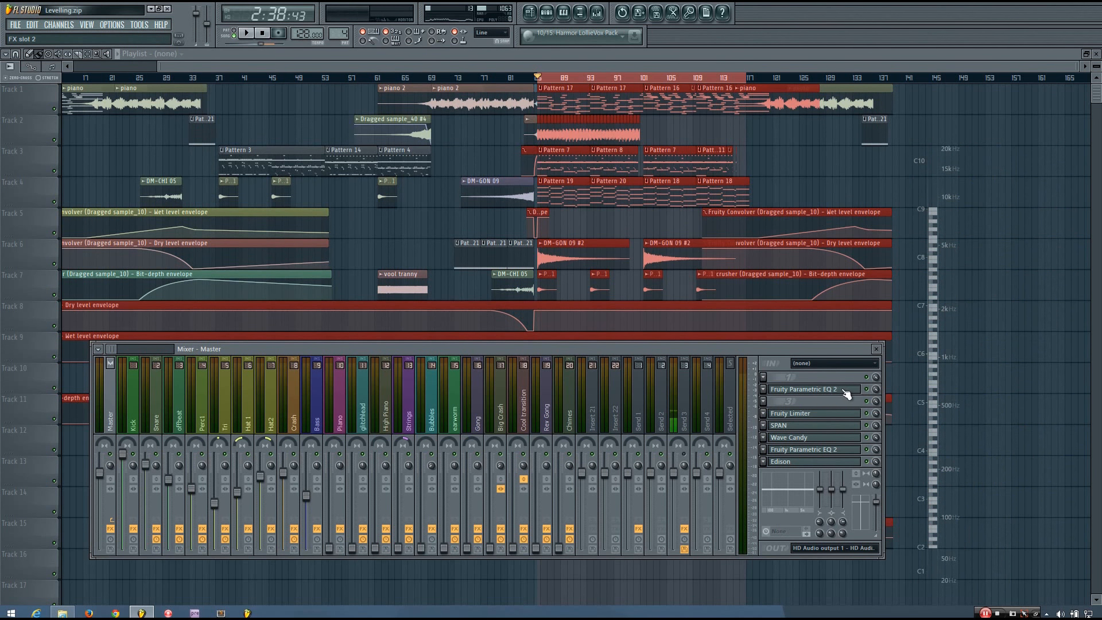
Step: Hide the mixer to view the full playlist and play the looped section without the EQ window open
{"action": "key", "text": "space"}
{"action": "key", "text": "space"}
{"action": "key", "text": "F9"}
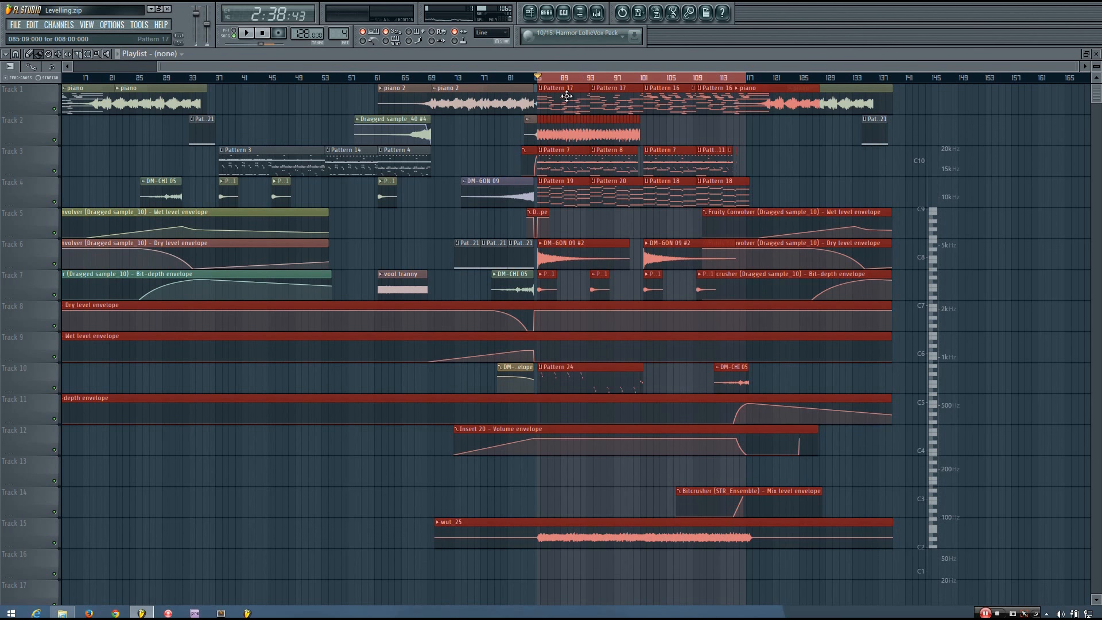
{"action": "key", "text": "space"}
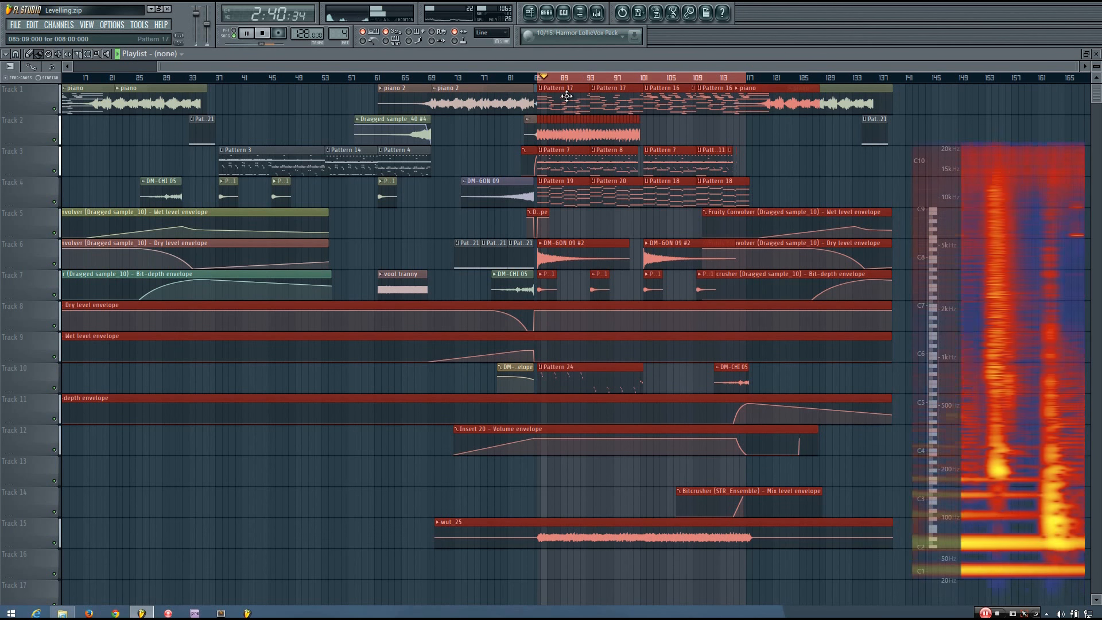
{"action": "key", "text": "space"}
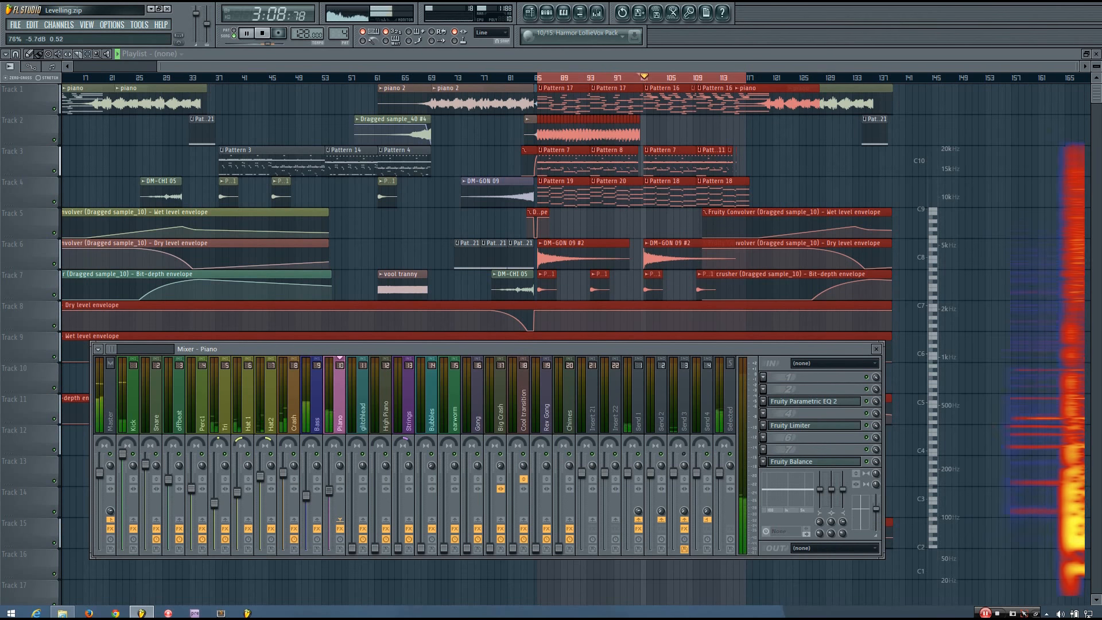
Step: Raise the Piano track's volume to about the Snare's fader level and listen to it in the loop
{"action": "left_click_drag", "start_coordinate": [328, 491], "coordinate": [329, 481]}
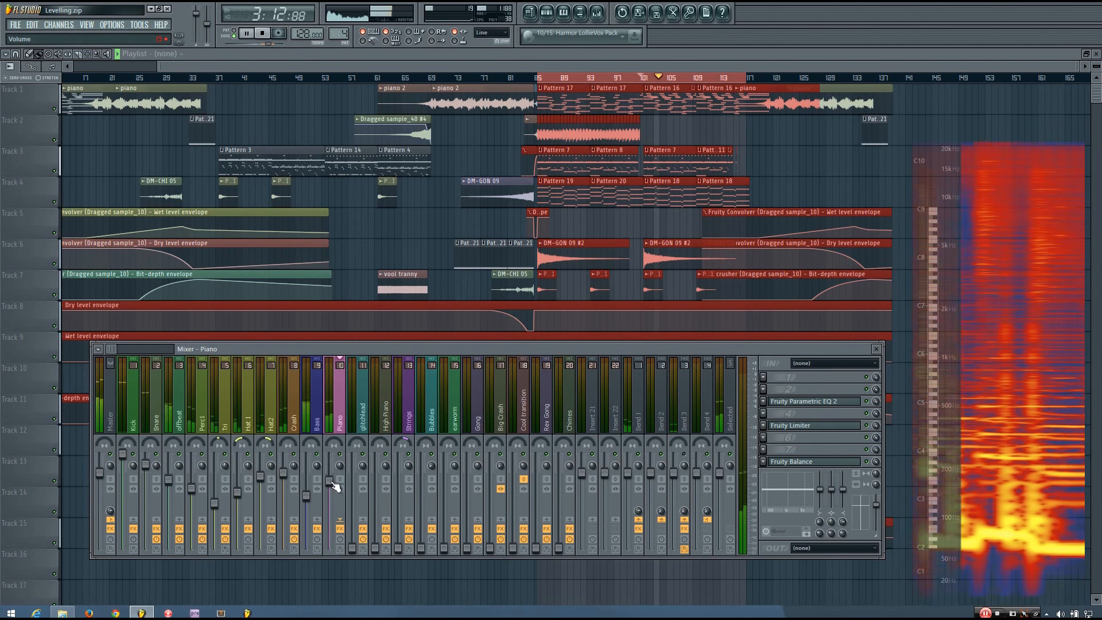
{"action": "left_click_drag", "start_coordinate": [329, 481], "coordinate": [328, 463]}
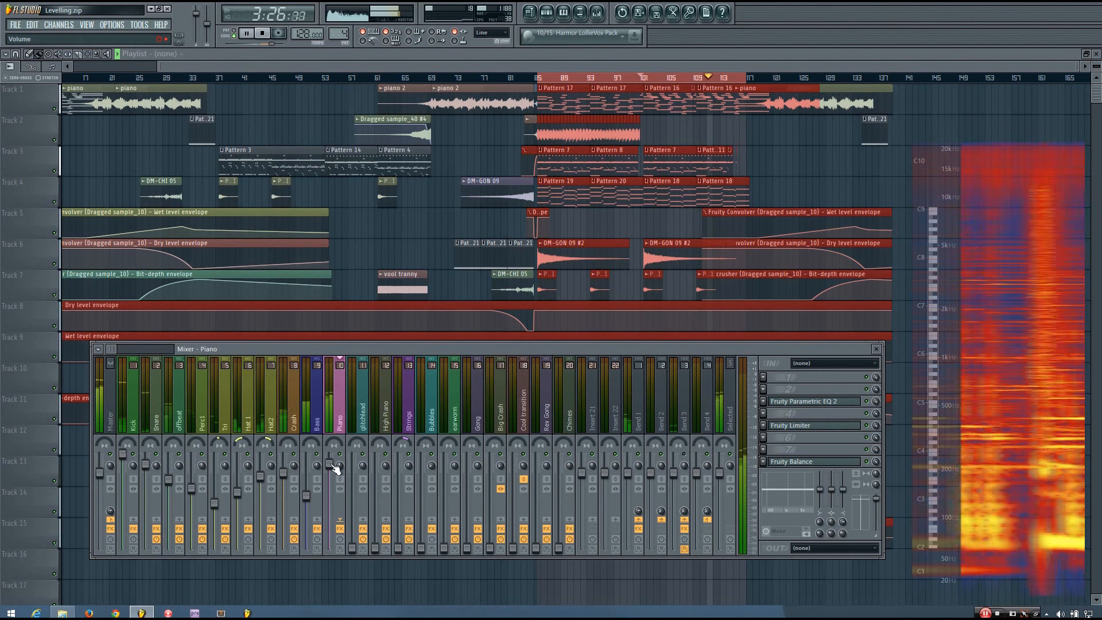
{"action": "key", "text": "space"}
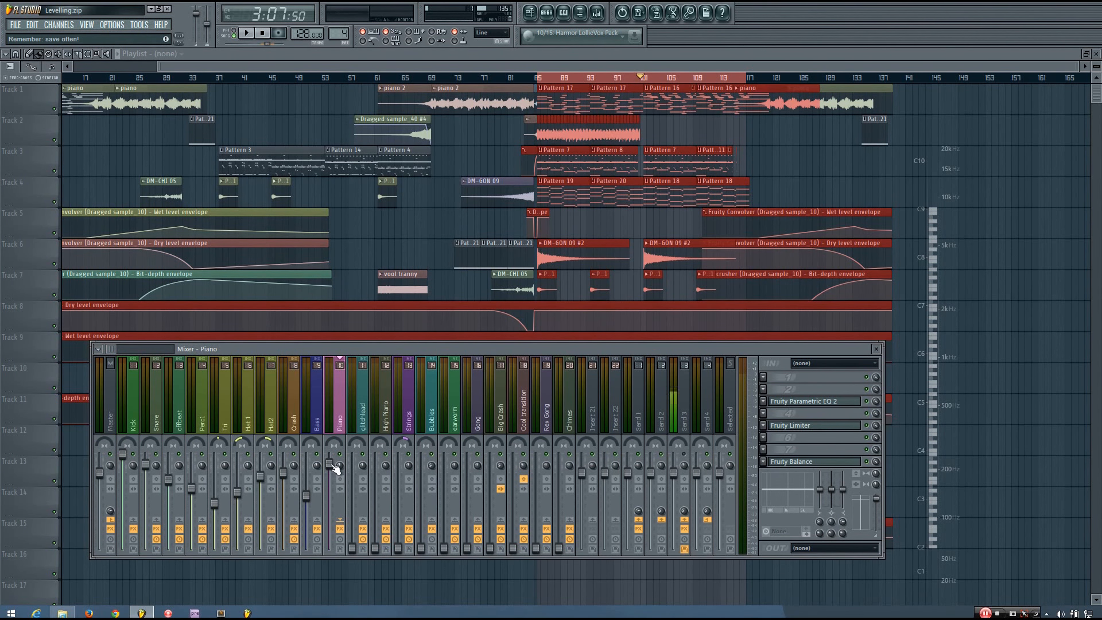
{"action": "key", "text": "space"}
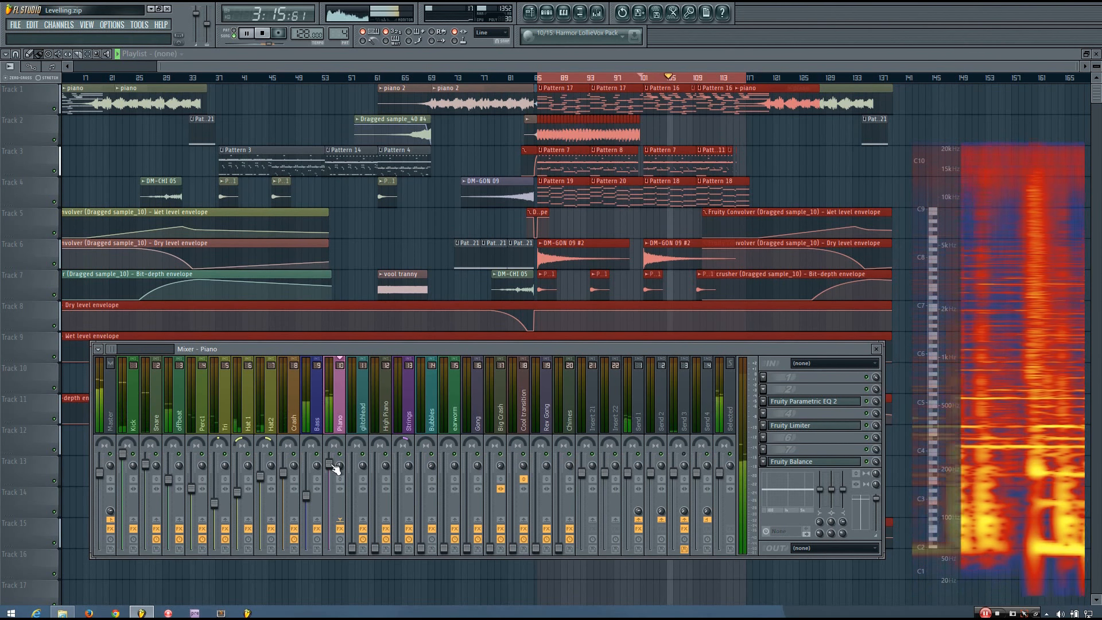
{"action": "key", "text": "space"}
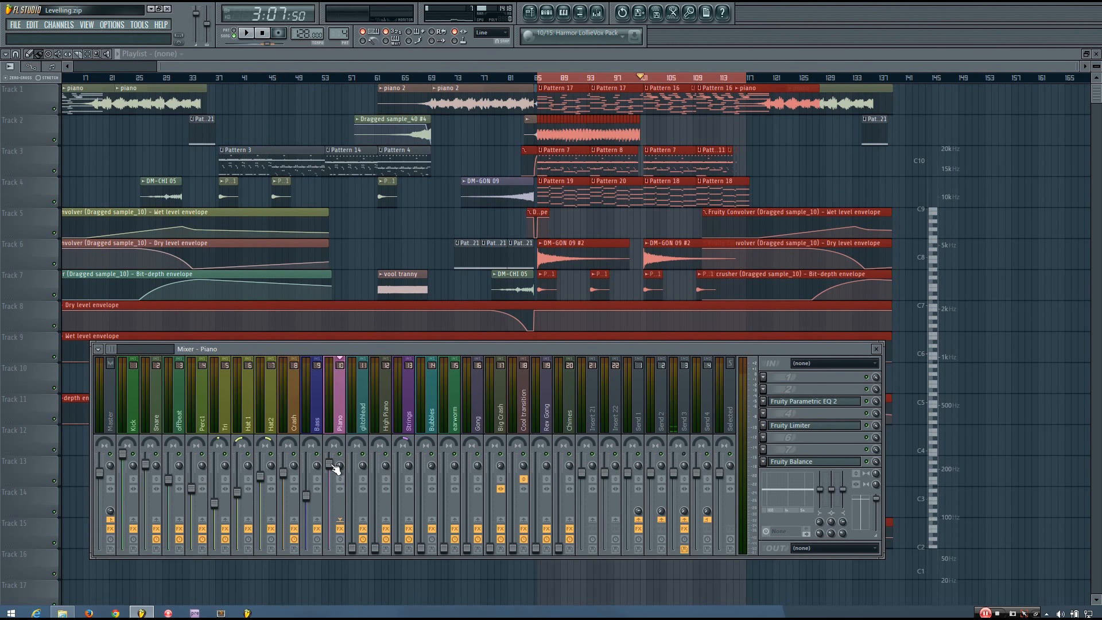
Step: Bring the glitchlead track up from silence to about 90% volume while the loop plays
{"action": "key", "text": "space"}
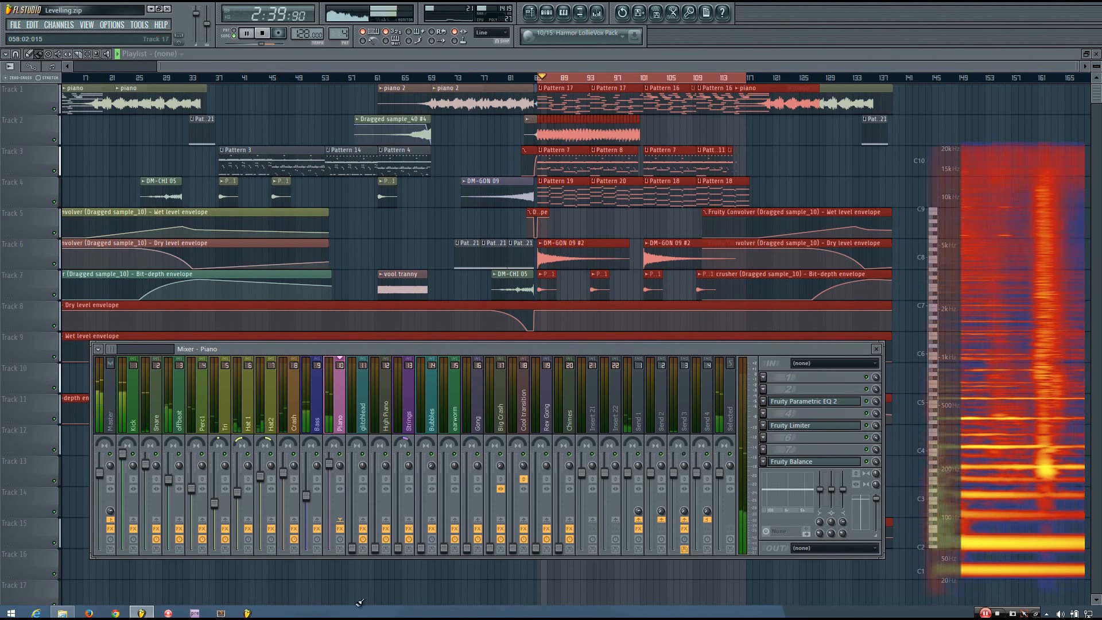
{"action": "left_click_drag", "start_coordinate": [351, 548], "coordinate": [352, 475]}
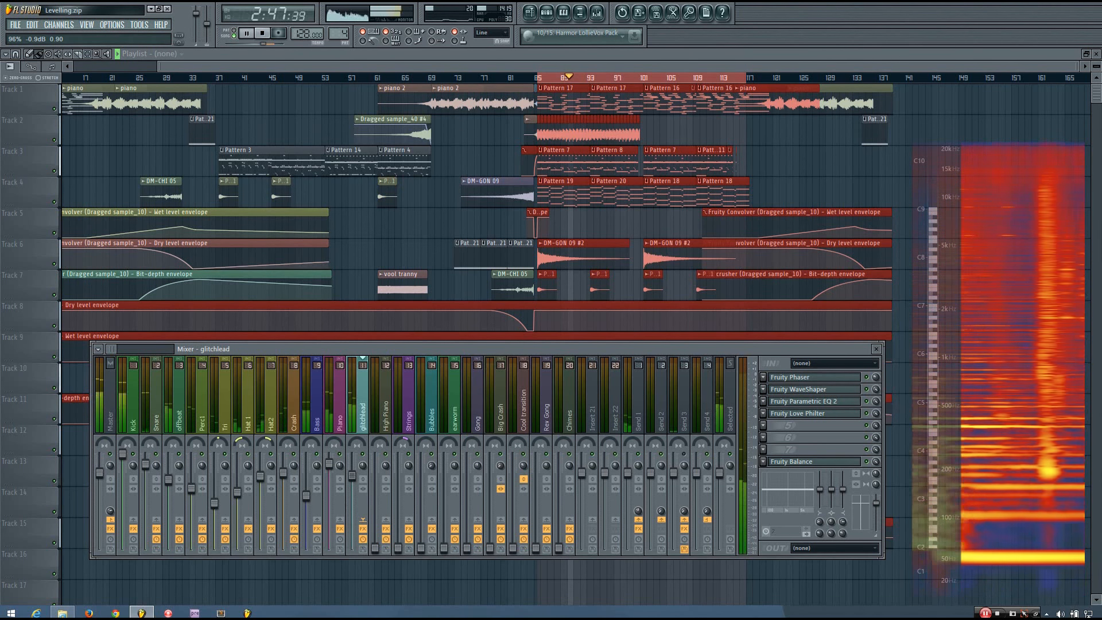
{"action": "left_click_drag", "start_coordinate": [352, 475], "coordinate": [351, 479]}
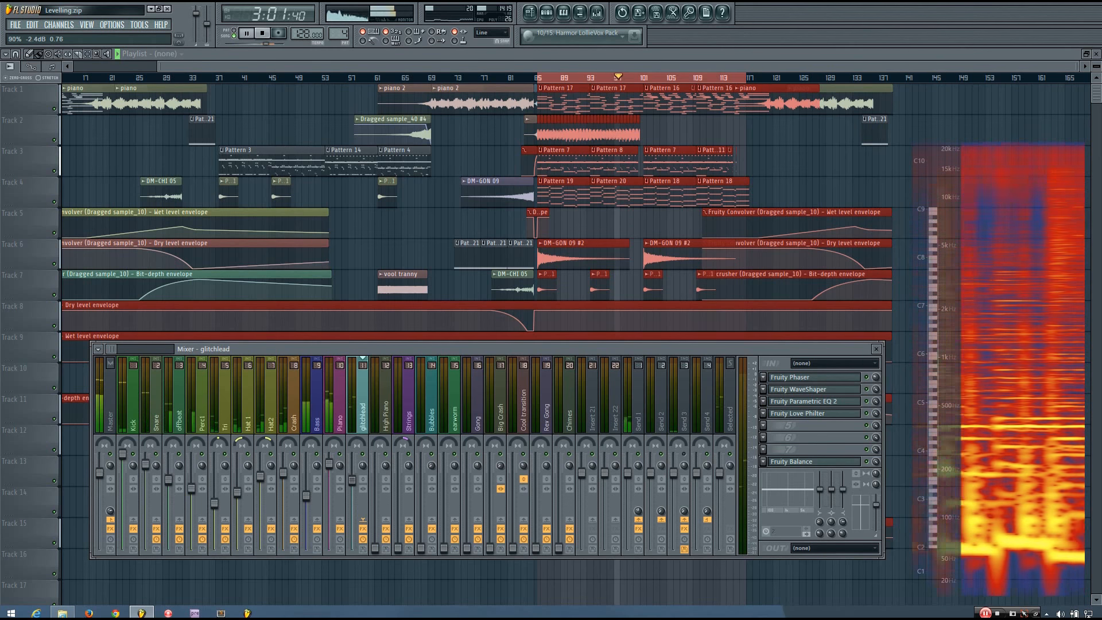
{"action": "left_click_drag", "start_coordinate": [351, 479], "coordinate": [352, 476]}
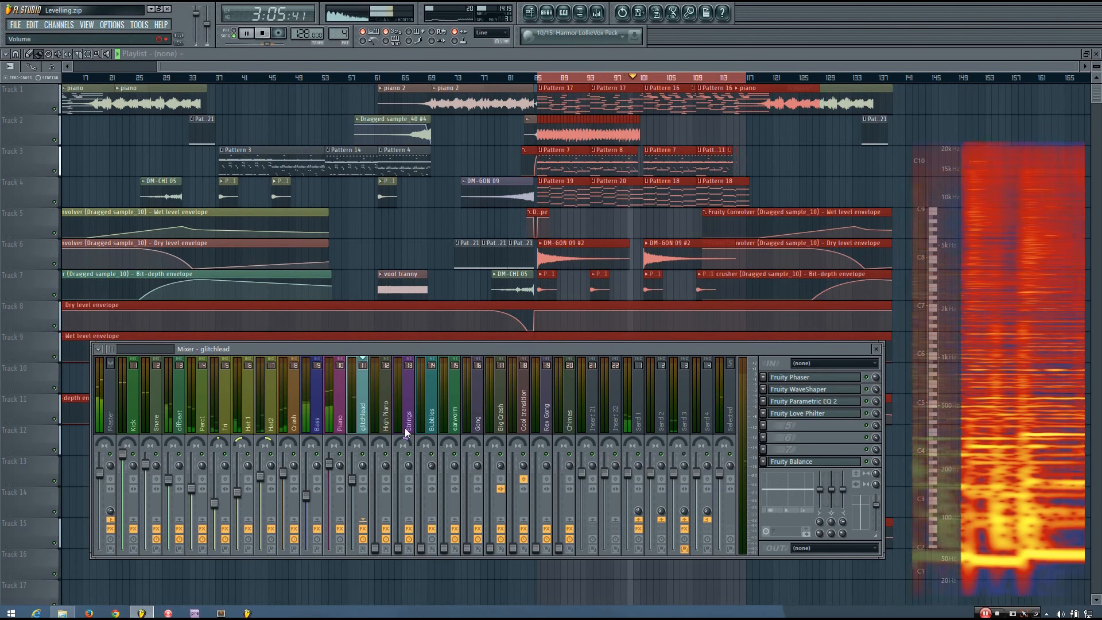
{"action": "key", "text": "space"}
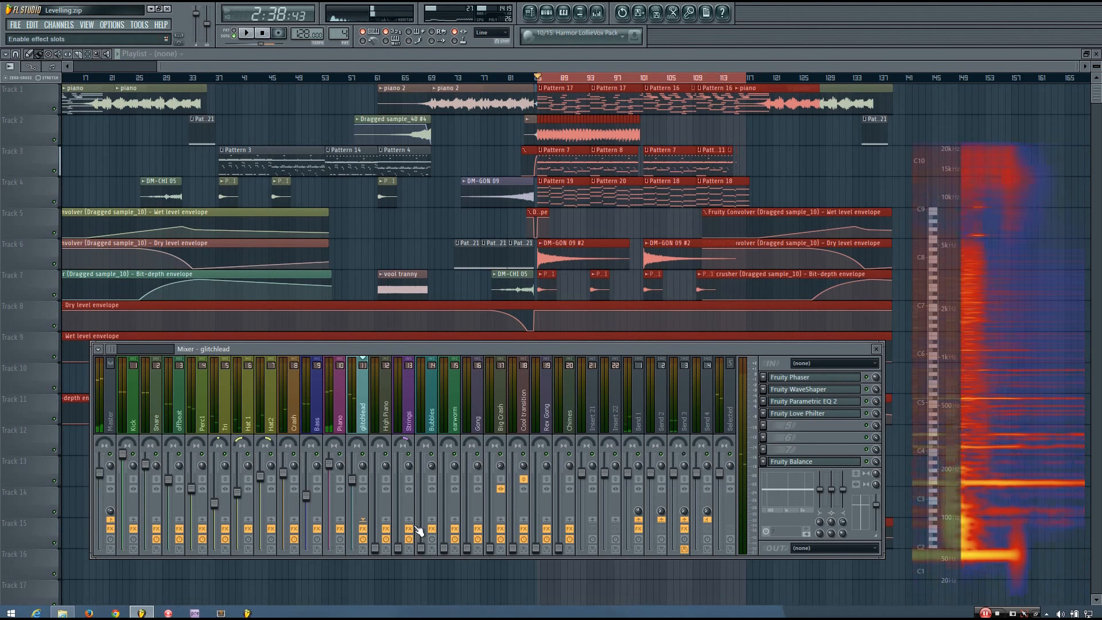
Step: Bring the High Piano track up from silence to a level below the glitchlead's while the loop plays
{"action": "key", "text": "space"}
{"action": "left_click_drag", "start_coordinate": [375, 548], "coordinate": [374, 498]}
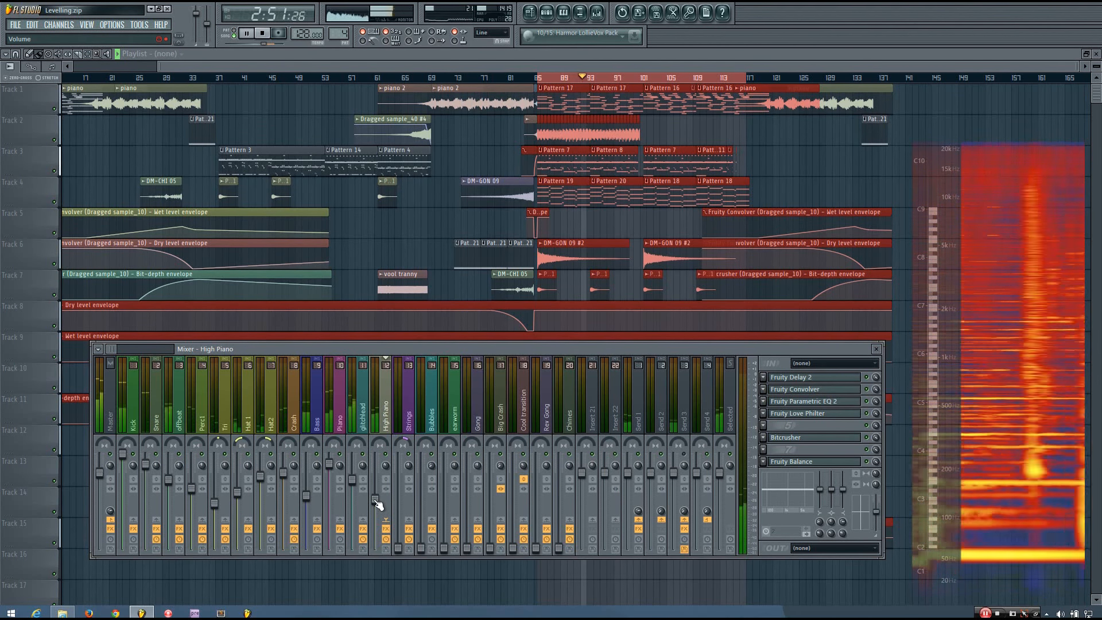
{"action": "key", "text": "space"}
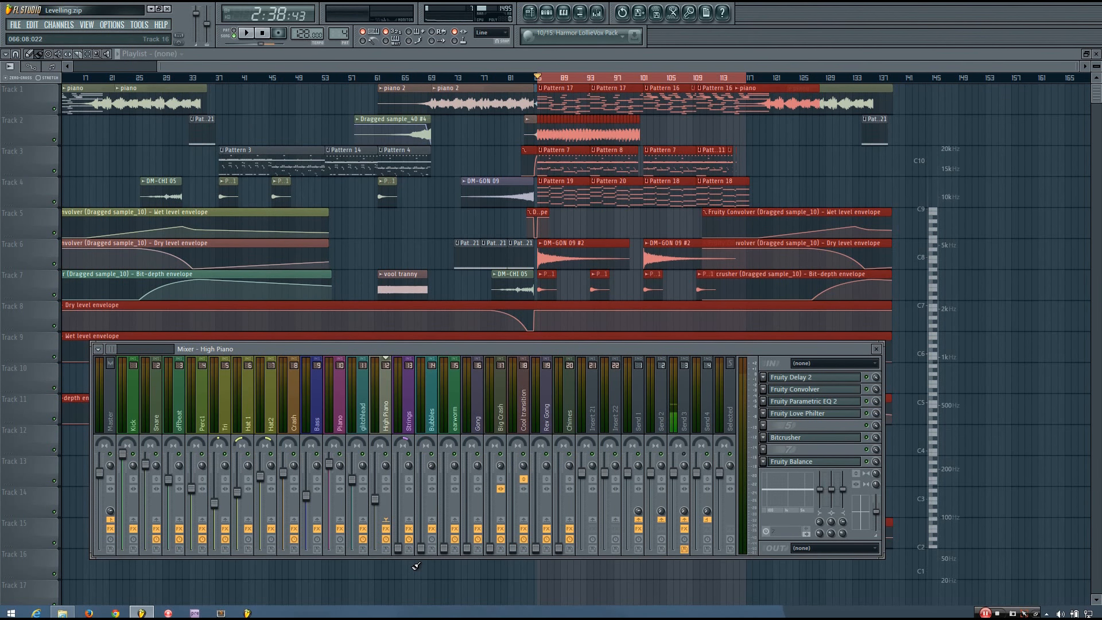
Step: Bring the Strings track up from silence to roughly the glitchlead's fader level and replay the loop to check it
{"action": "key", "text": "space"}
{"action": "left_click_drag", "start_coordinate": [398, 548], "coordinate": [398, 480]}
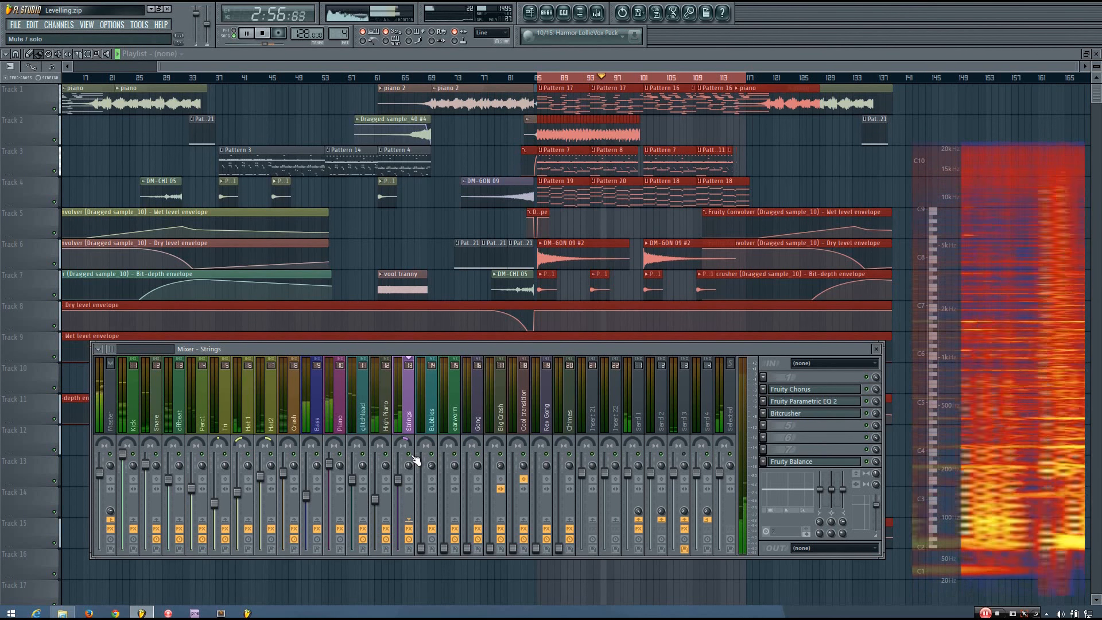
{"action": "key", "text": "space"}
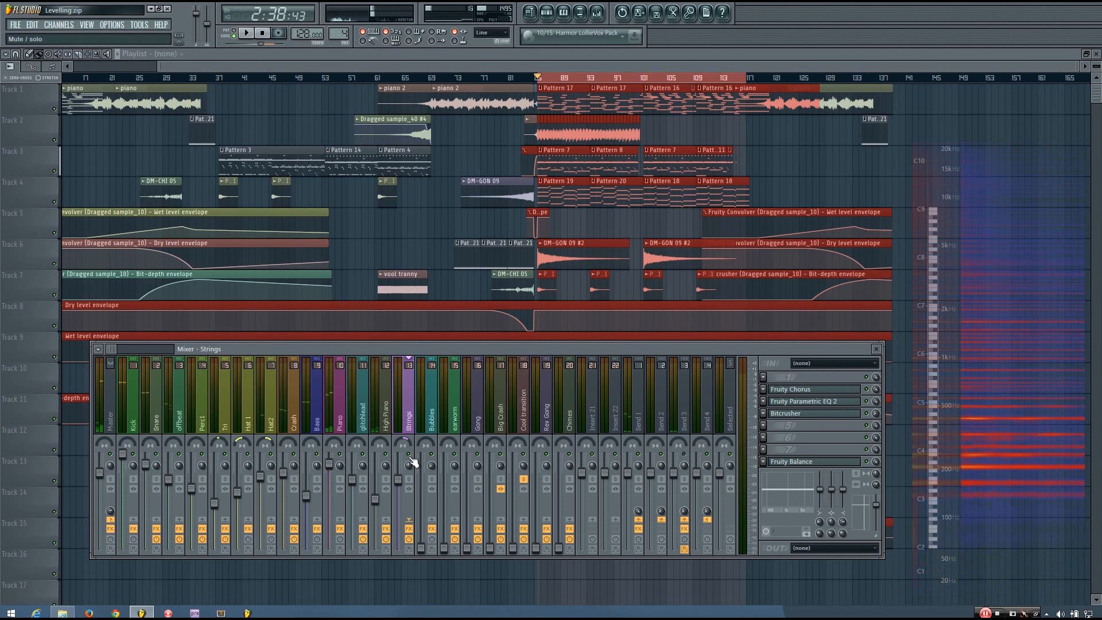
{"action": "key", "text": "space"}
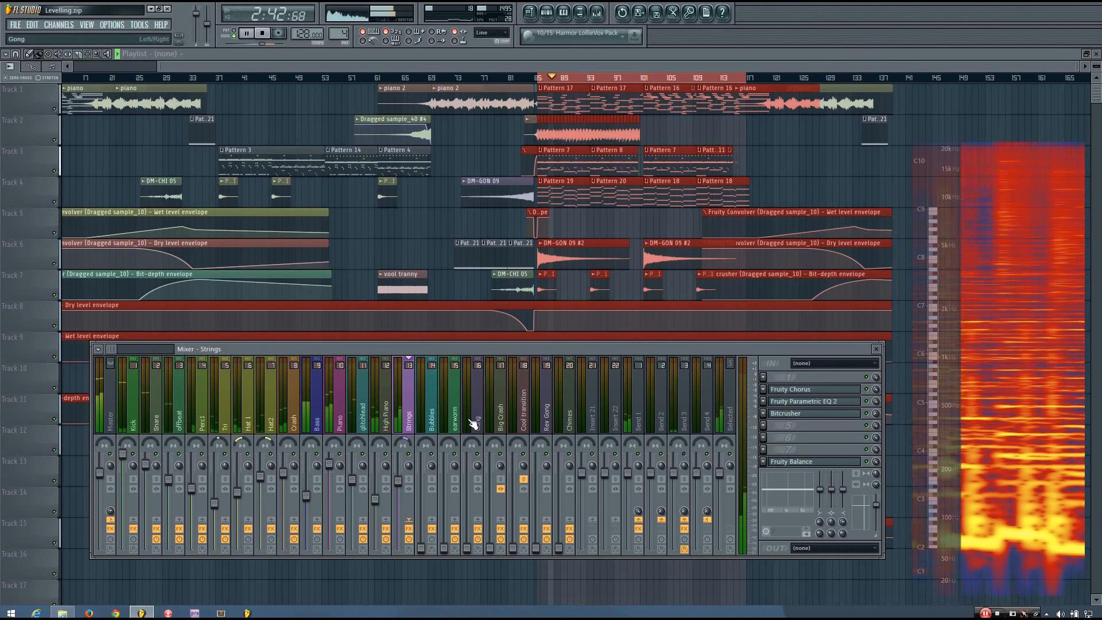
{"action": "key", "text": "space"}
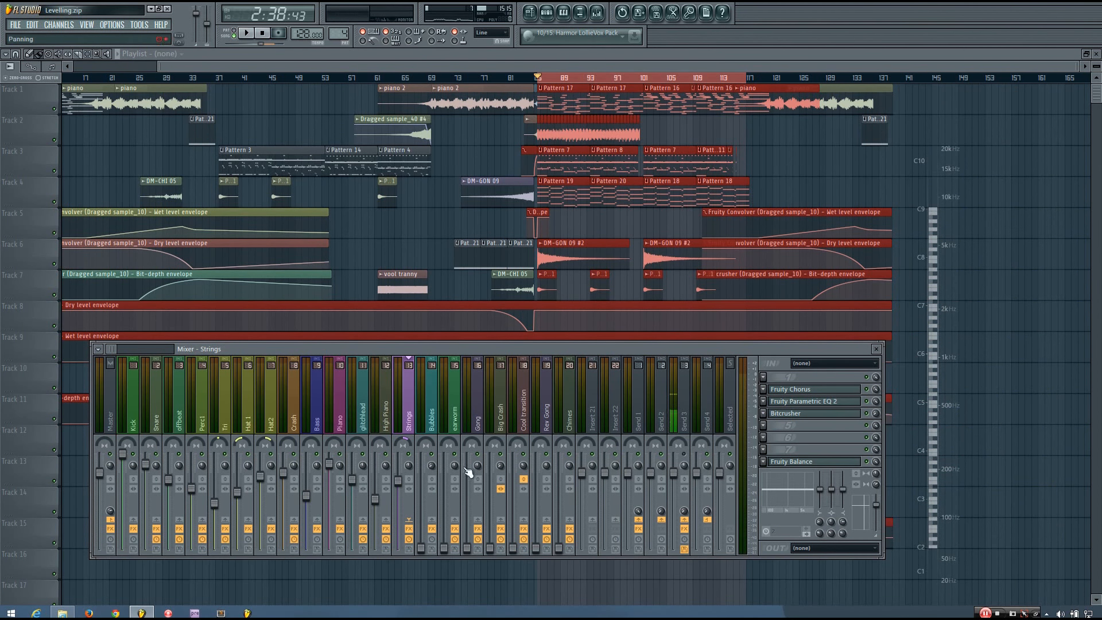
Step: Bring the Bubbles track up from silence, ease its level down slightly and replay the start of the loop to judge it
{"action": "left_click_drag", "start_coordinate": [422, 547], "coordinate": [429, 475]}
{"action": "key", "text": "space"}
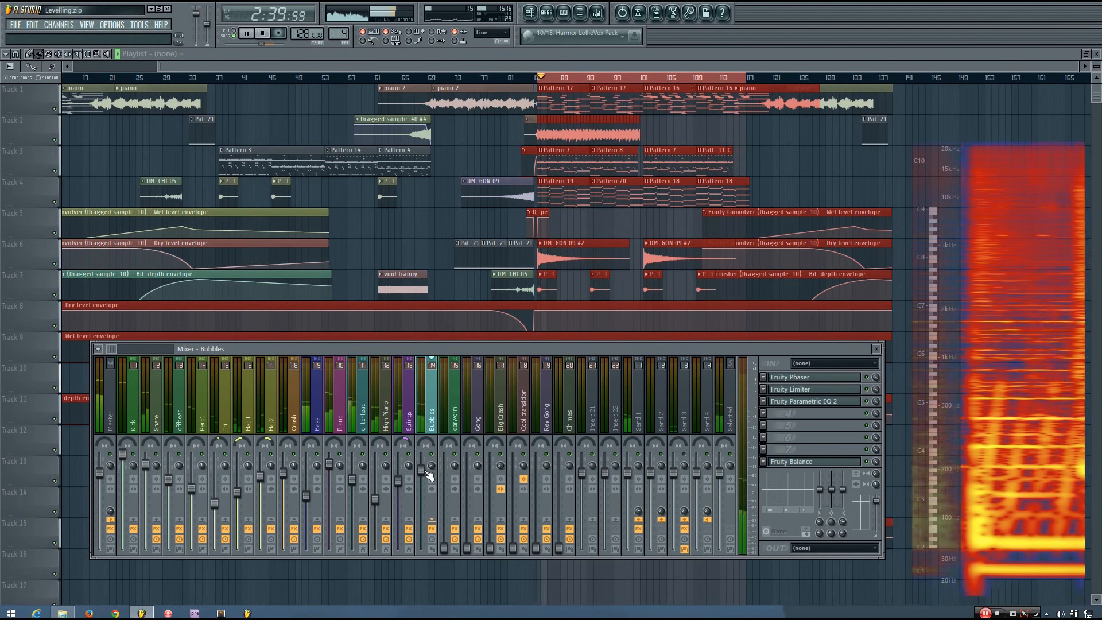
{"action": "key", "text": "space"}
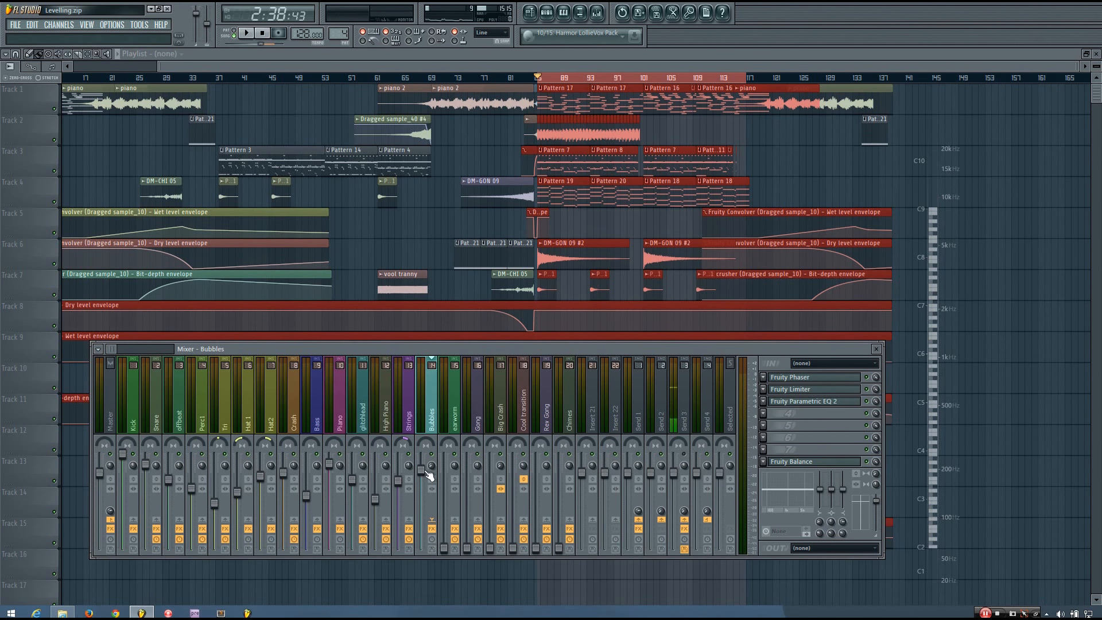
{"action": "key", "text": "space"}
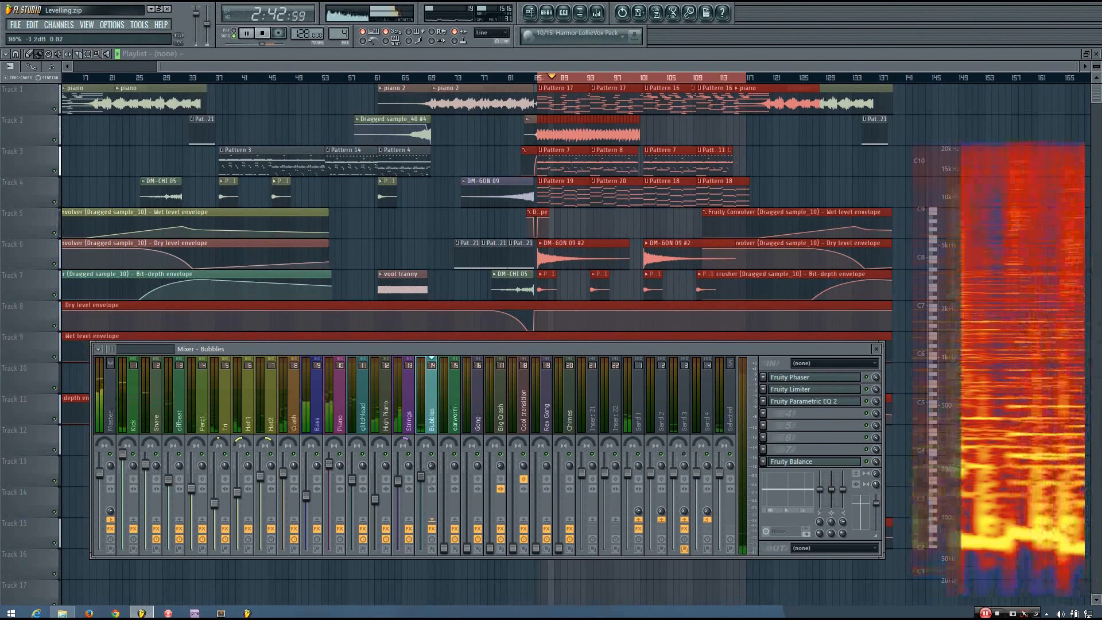
{"action": "key", "text": "space"}
{"action": "key", "text": "space"}
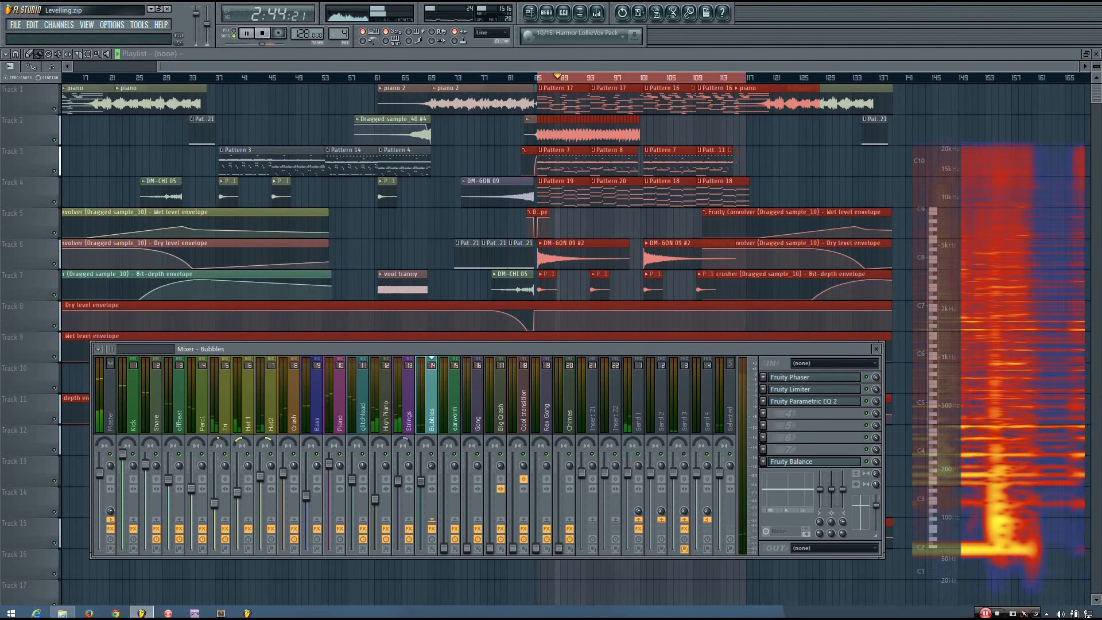
{"action": "key", "text": "space"}
{"action": "key", "text": "space"}
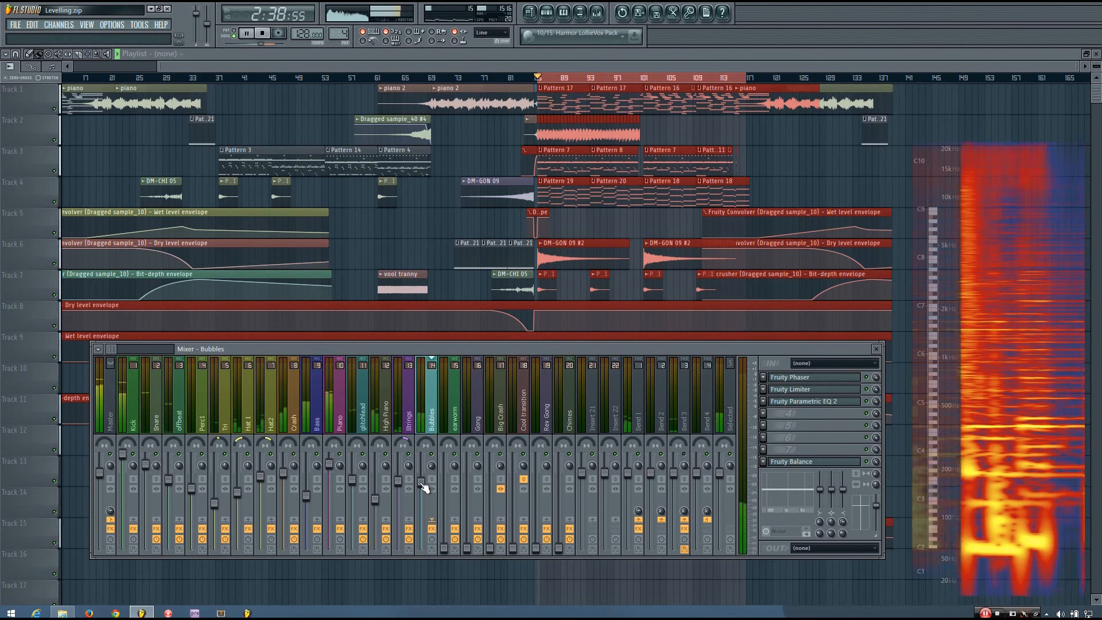
{"action": "key", "text": "space"}
Step: Fine-tune the Bubbles track's volume to 84% (-3.7 dB), replaying the start of the loop between adjustments
{"action": "left_click_drag", "start_coordinate": [423, 485], "coordinate": [426, 492]}
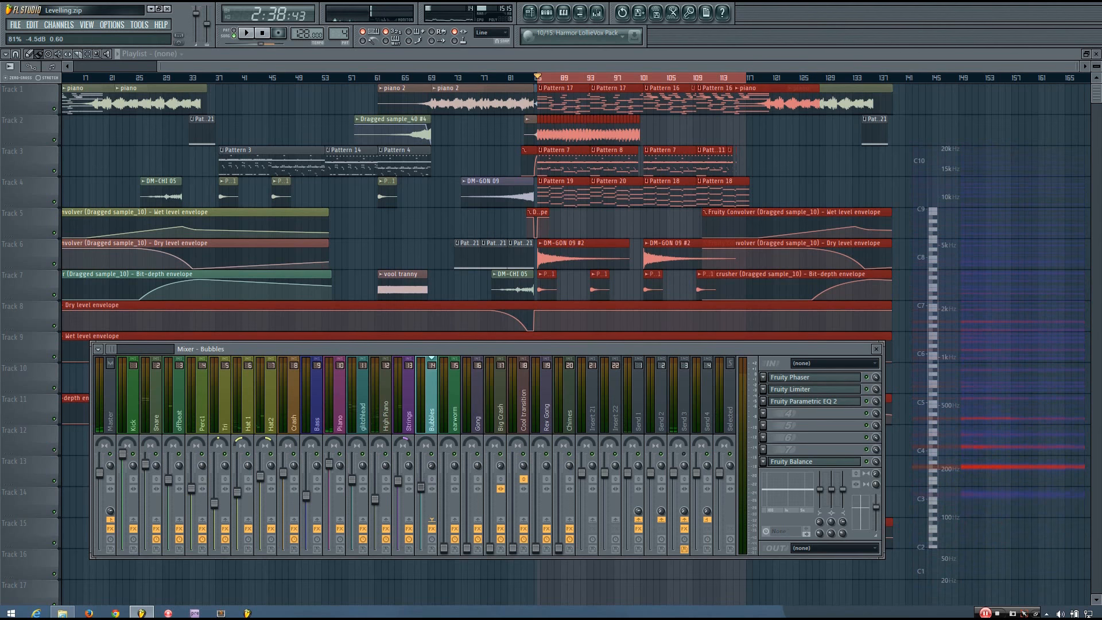
{"action": "key", "text": "space"}
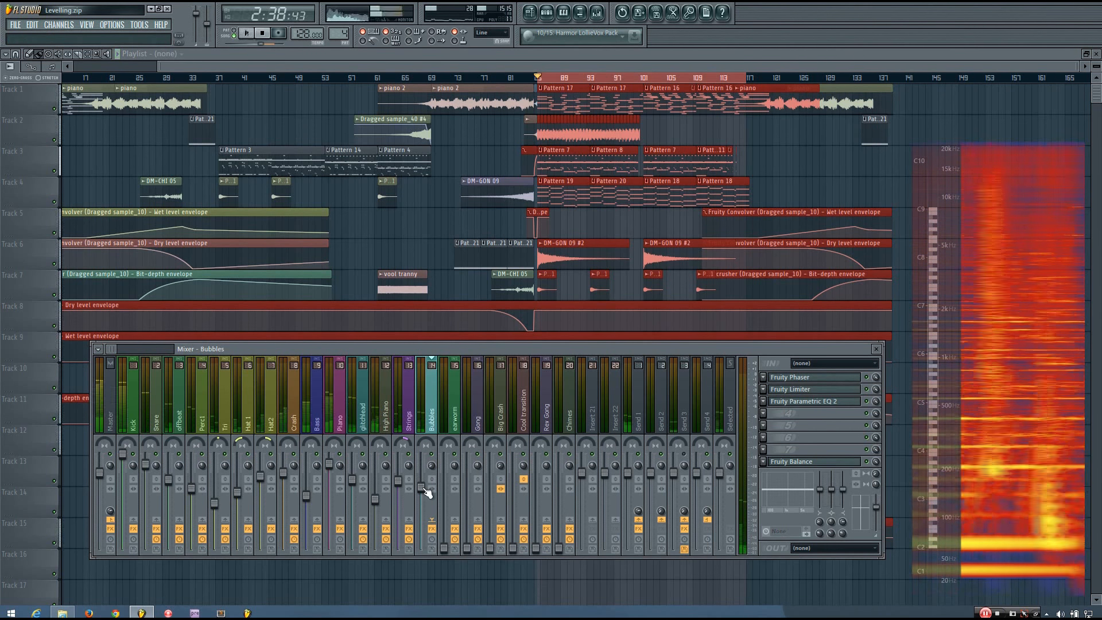
{"action": "key", "text": "space"}
{"action": "left_click_drag", "start_coordinate": [421, 487], "coordinate": [422, 486]}
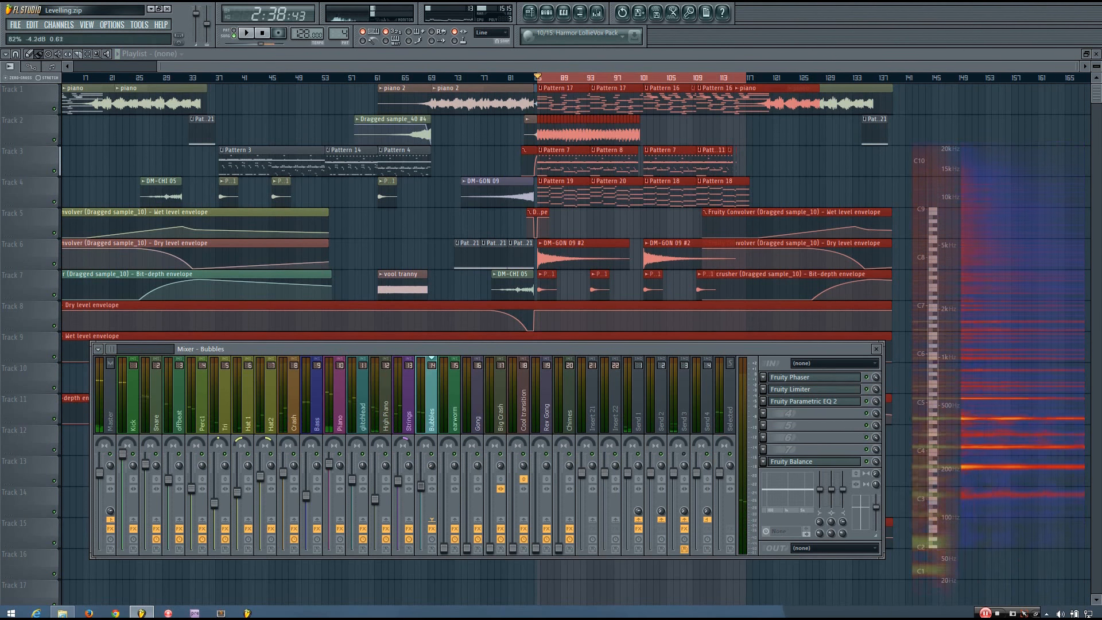
{"action": "key", "text": "space"}
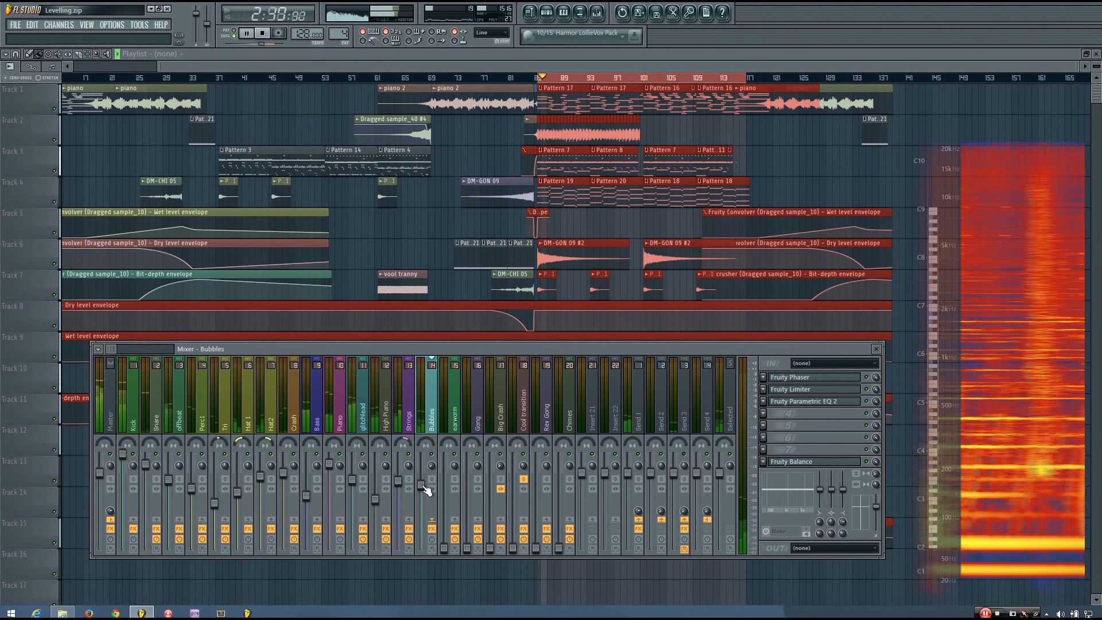
{"action": "key", "text": "space"}
{"action": "key", "text": "space"}
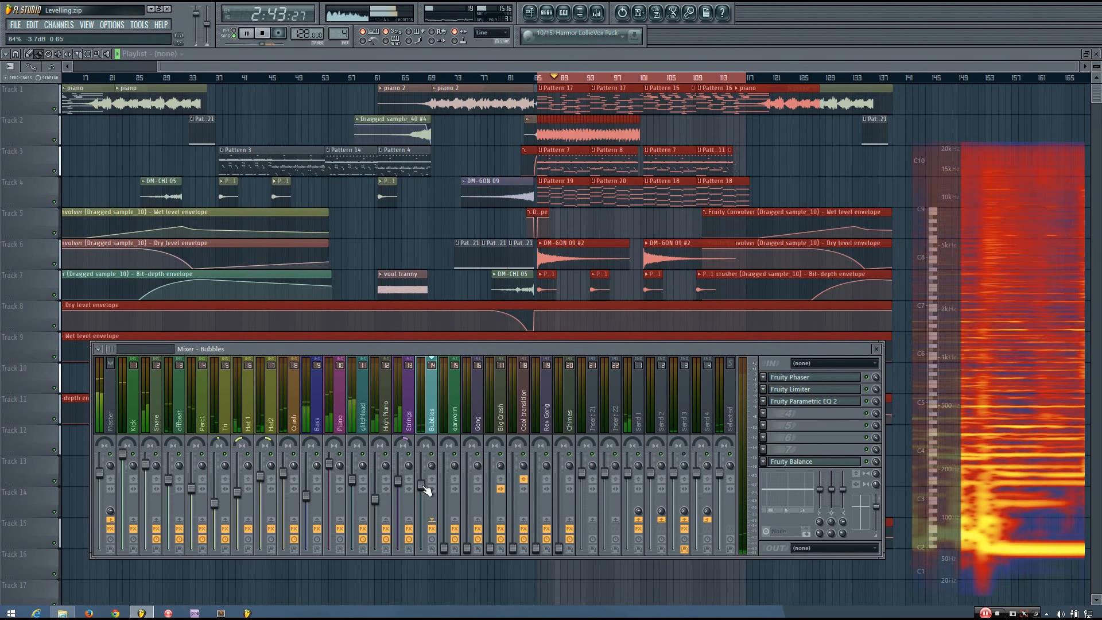
{"action": "key", "text": "space"}
{"action": "key", "text": "space"}
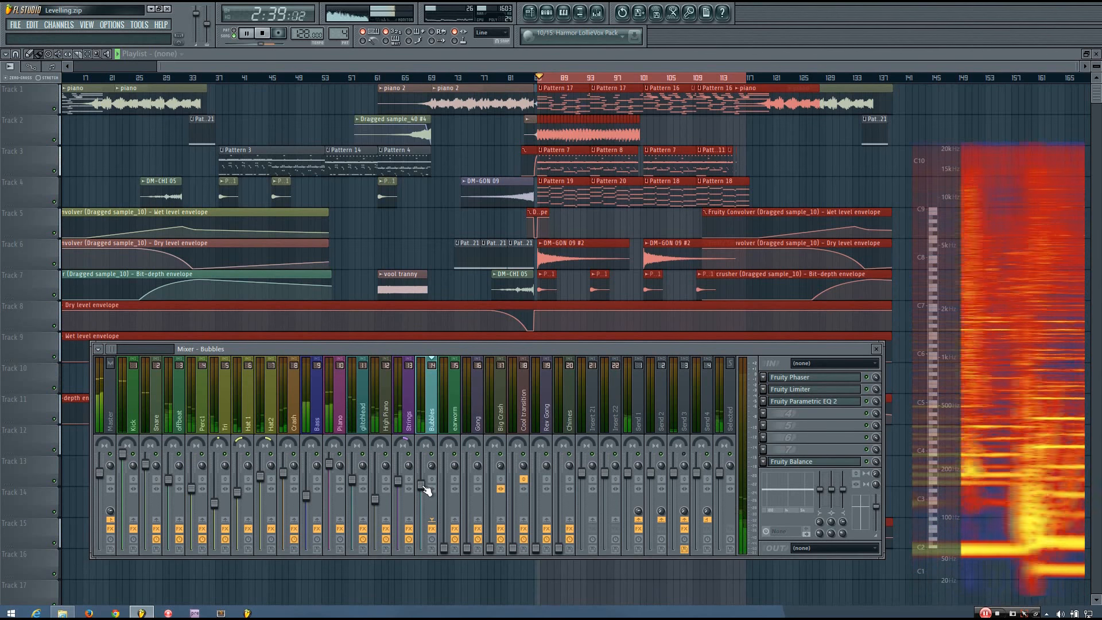
{"action": "key", "text": "space"}
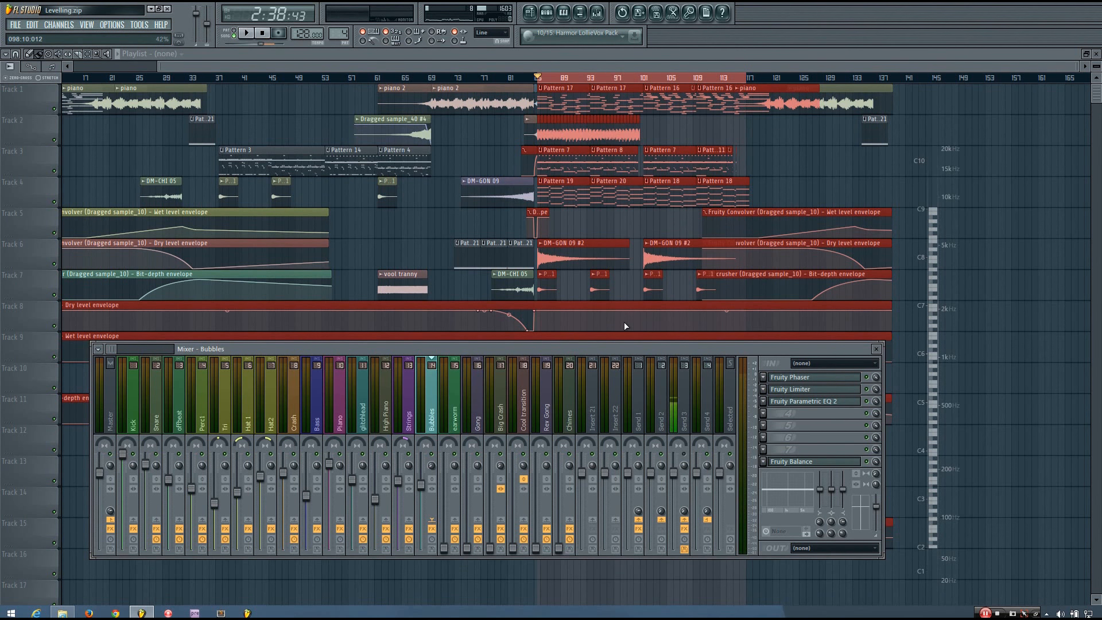
Step: Raise the earworm track's volume from silence to 125% (5.6 dB) and play the loop
{"action": "left_click", "coordinate": [446, 550]}
{"action": "left_click_drag", "start_coordinate": [450, 551], "coordinate": [449, 459]}
{"action": "key", "text": "space"}
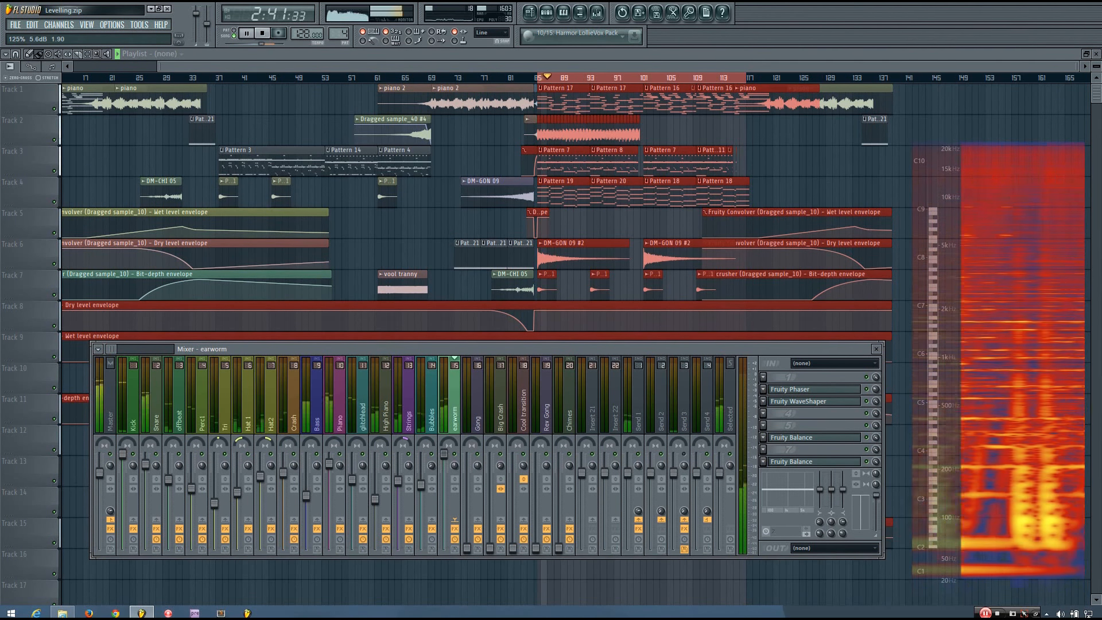
Step: Lower the earworm track to 67% (-8.0 dB), replay the loop, and bring its volume back up to 100% (0.0 dB)
{"action": "left_click_drag", "start_coordinate": [444, 453], "coordinate": [448, 503]}
{"action": "key", "text": "space"}
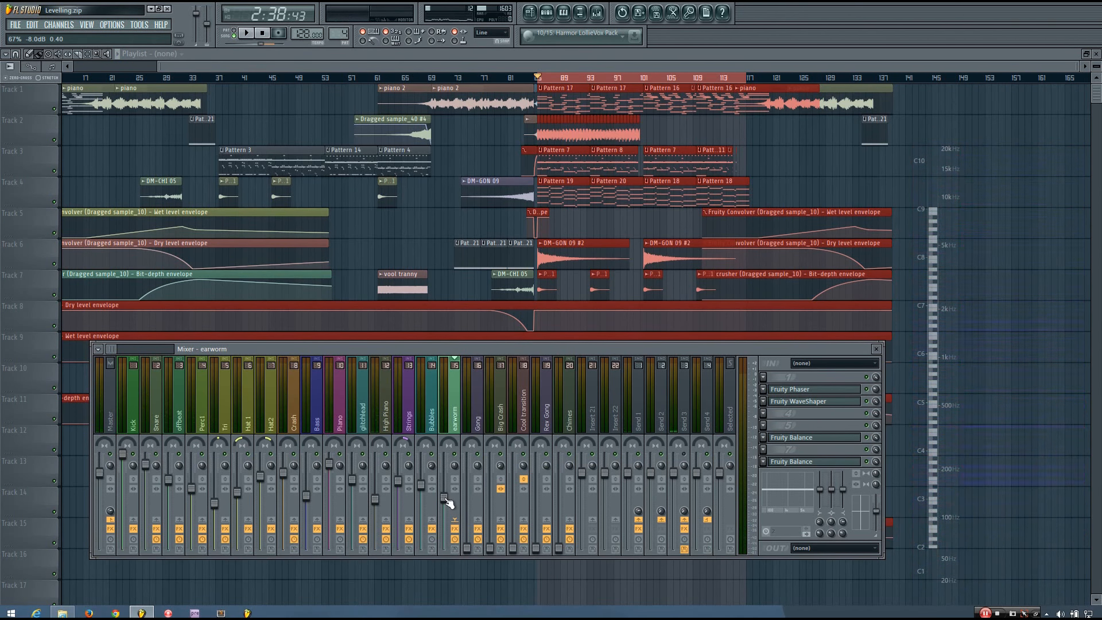
{"action": "key", "text": "space"}
{"action": "left_click_drag", "start_coordinate": [448, 503], "coordinate": [448, 473]}
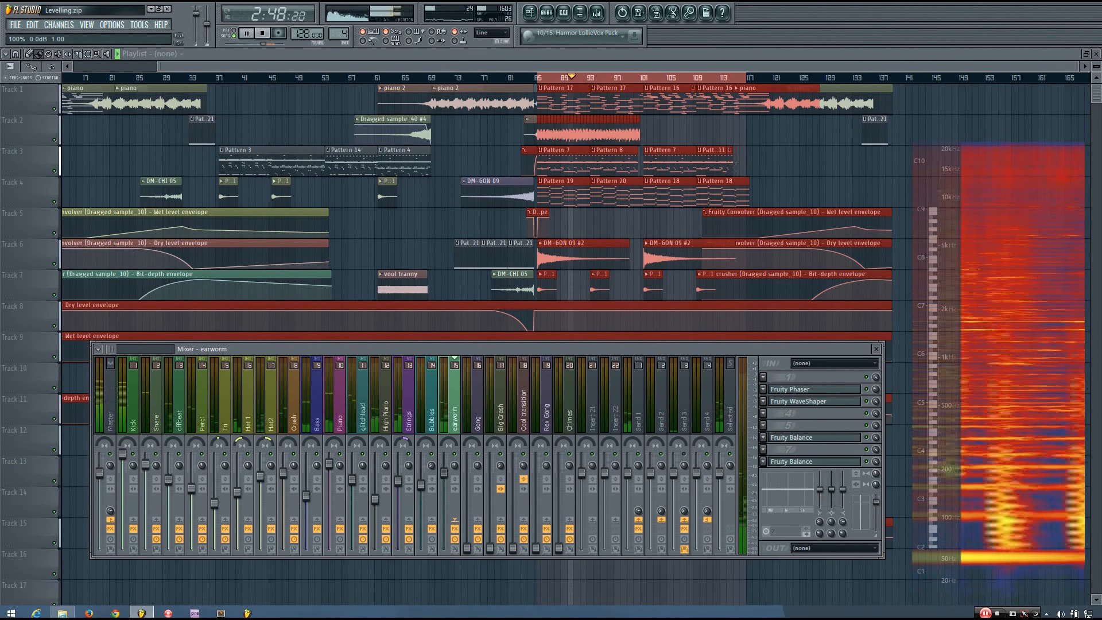
{"action": "right_click", "coordinate": [449, 477]}
{"action": "left_click", "coordinate": [472, 512]}
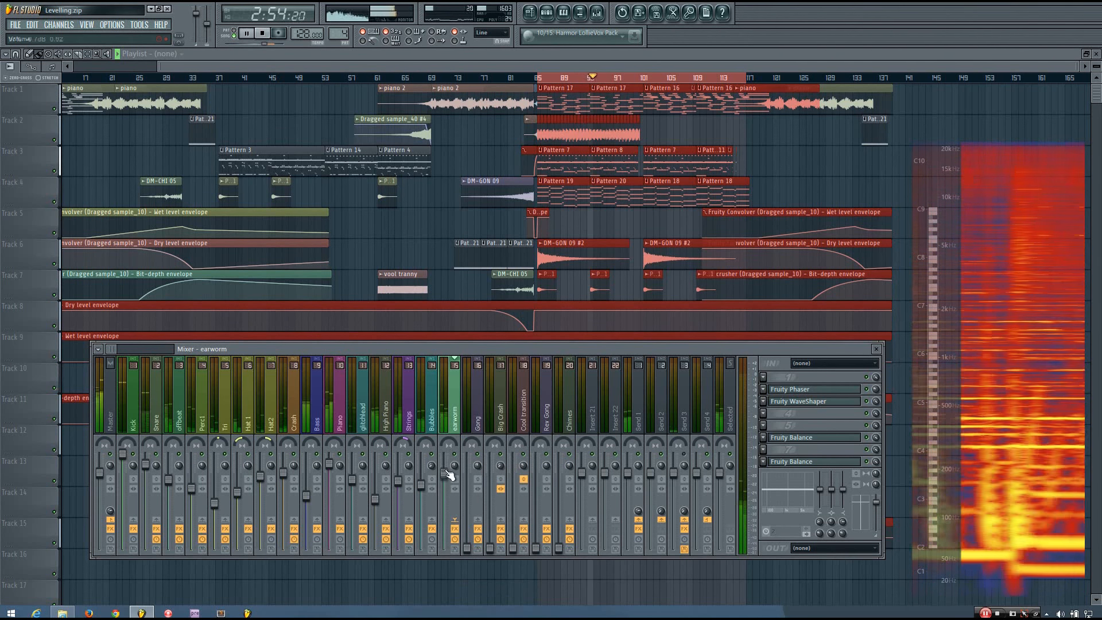
{"action": "key", "text": "space"}
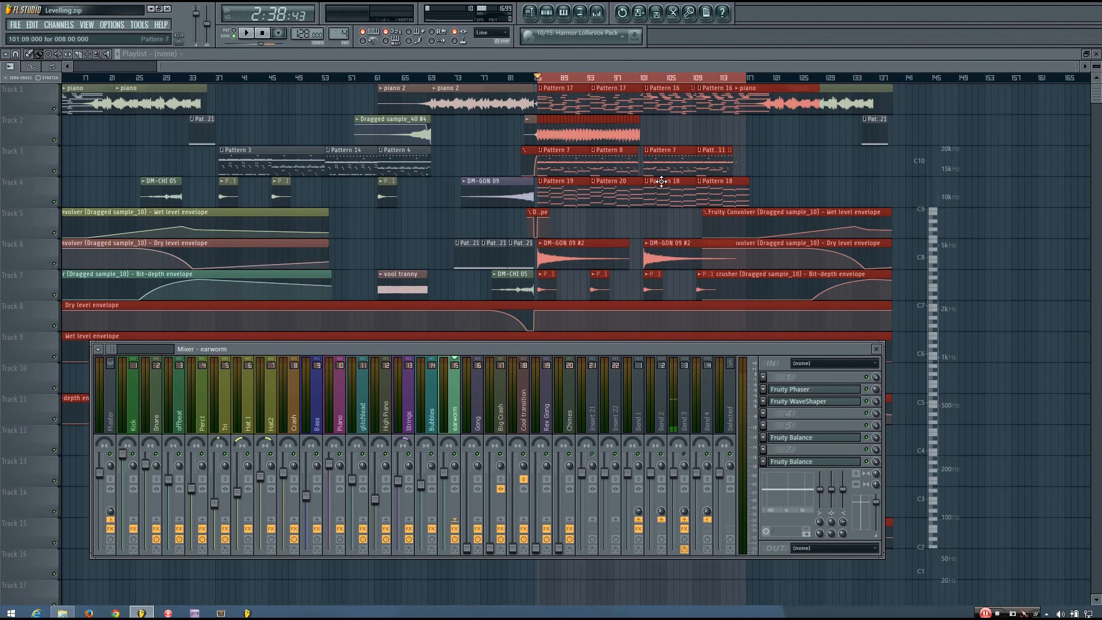
Step: Raise the Gong track's volume from silence to 96% (-1.0 dB) and replay the start of the loop repeatedly to judge it
{"action": "left_click_drag", "start_coordinate": [470, 548], "coordinate": [466, 475]}
{"action": "key", "text": "space"}
{"action": "key", "text": "space"}
{"action": "key", "text": "space"}
{"action": "key", "text": "space"}
{"action": "key", "text": "space"}
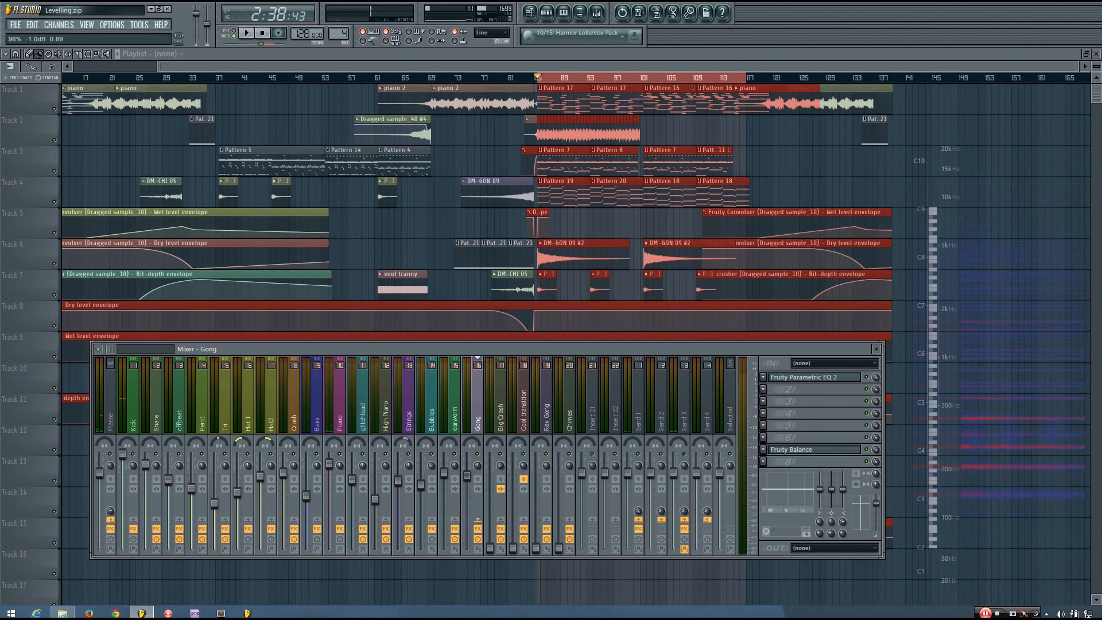
{"action": "key", "text": "space"}
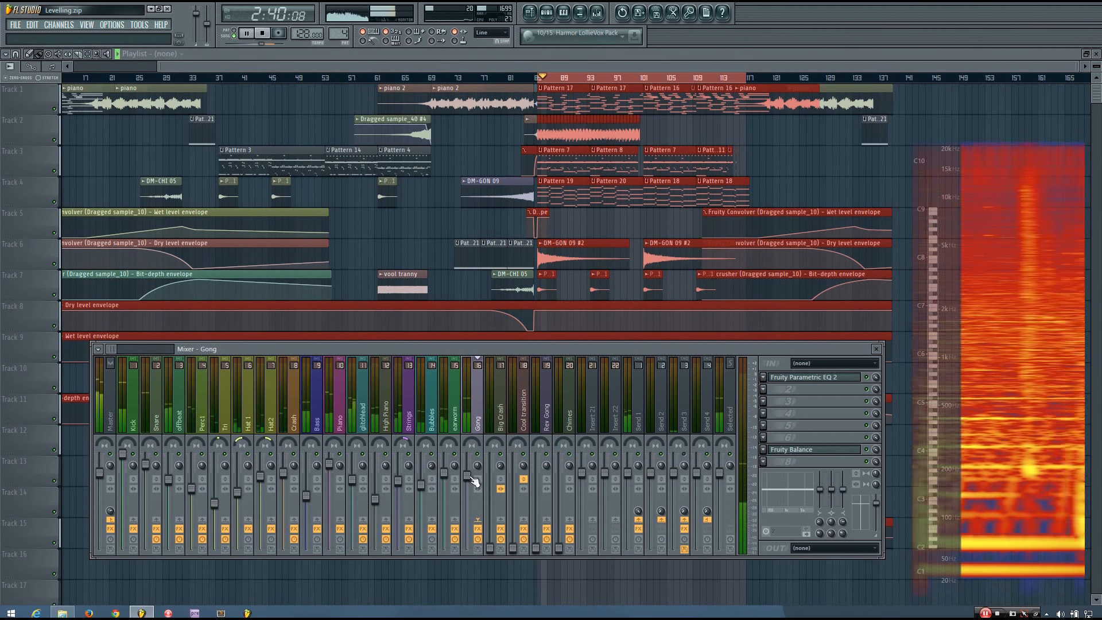
{"action": "key", "text": "space"}
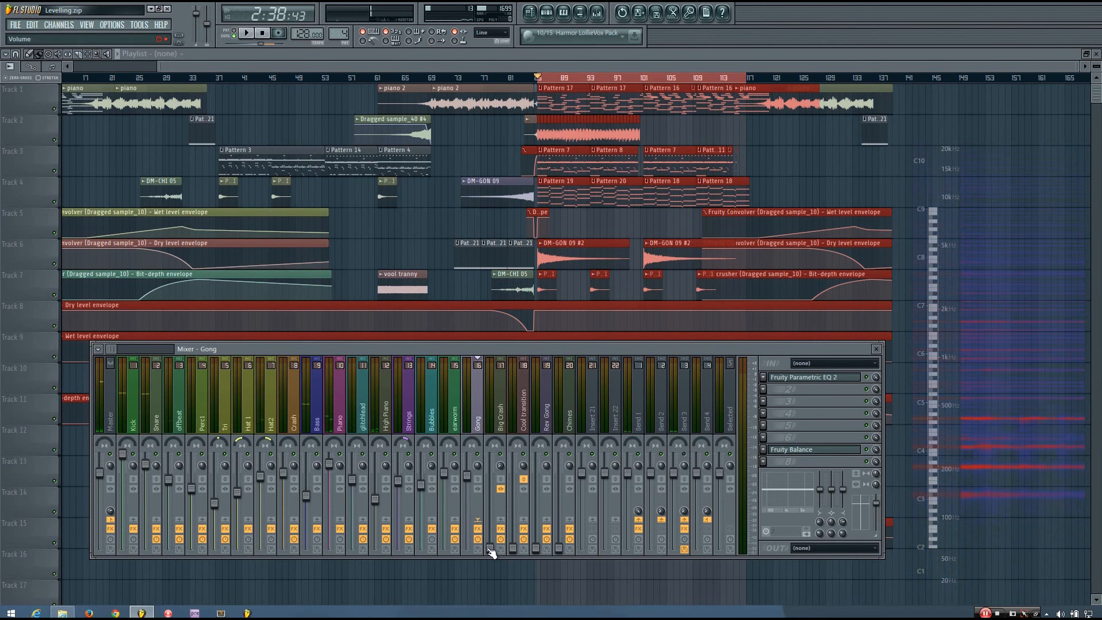
Step: Bring the Big Crash track up from silence, ease it down to 91% (-2.2 dB) and replay the start of the loop
{"action": "left_click_drag", "start_coordinate": [491, 549], "coordinate": [489, 462]}
{"action": "key", "text": "space"}
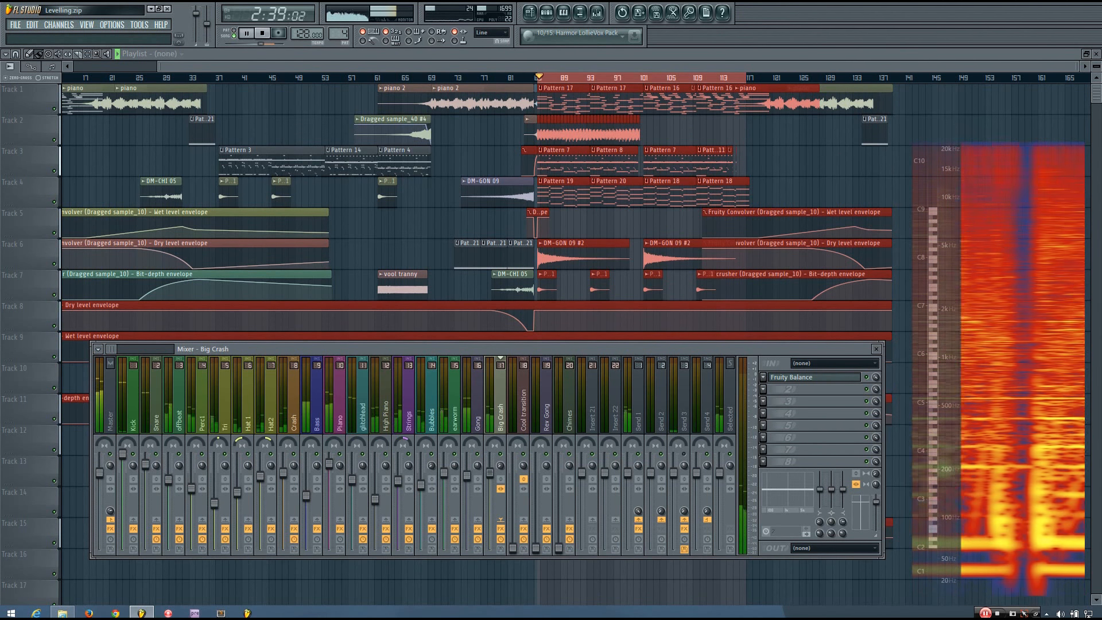
{"action": "left_click_drag", "start_coordinate": [489, 473], "coordinate": [489, 479]}
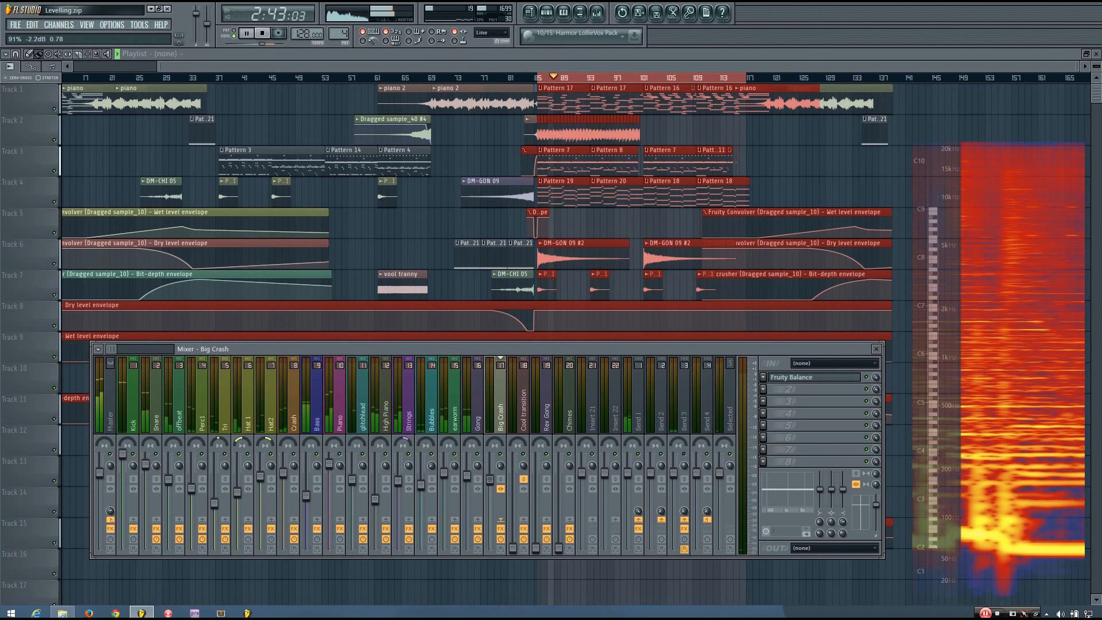
{"action": "key", "text": "space"}
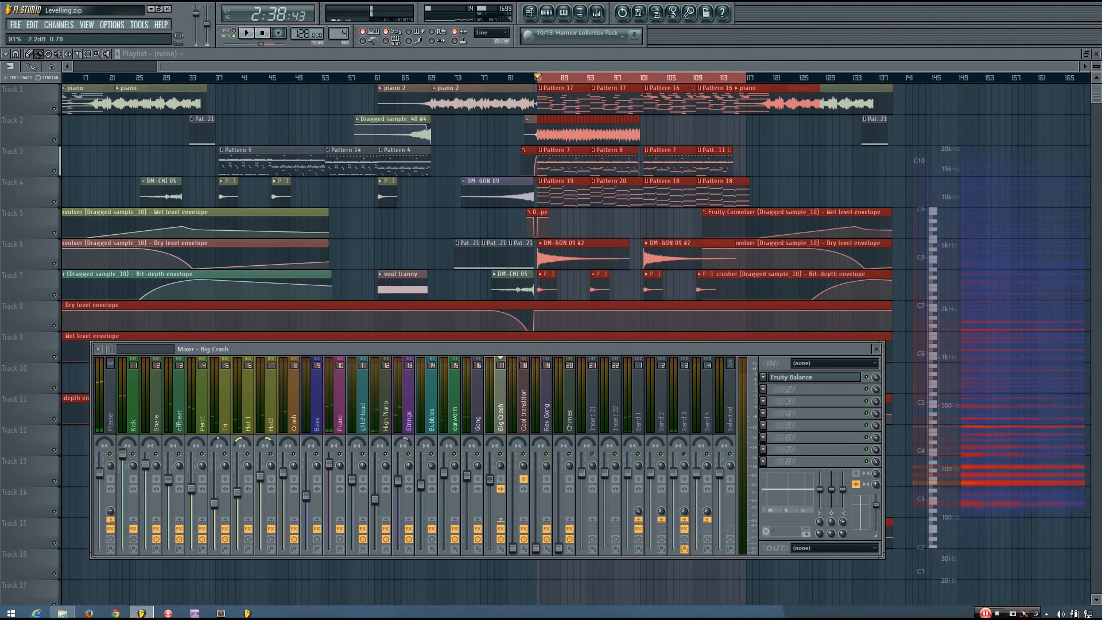
{"action": "key", "text": "space"}
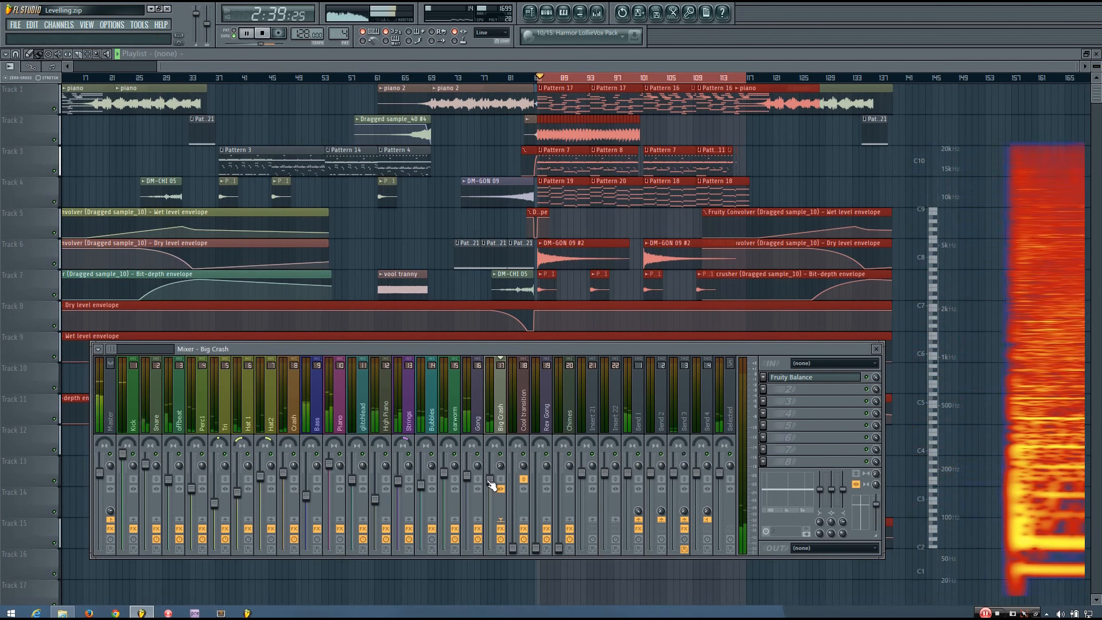
Step: Ease the Gong track's volume down to 93% (-1.7 dB) and replay the start of the loop to check it
{"action": "key", "text": "space"}
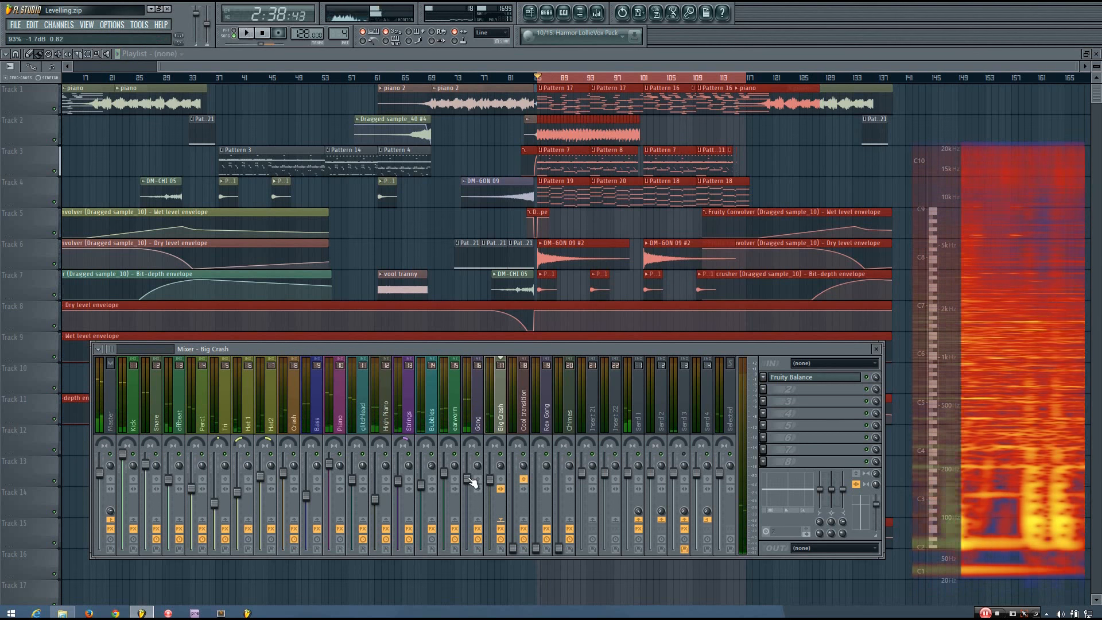
{"action": "key", "text": "space"}
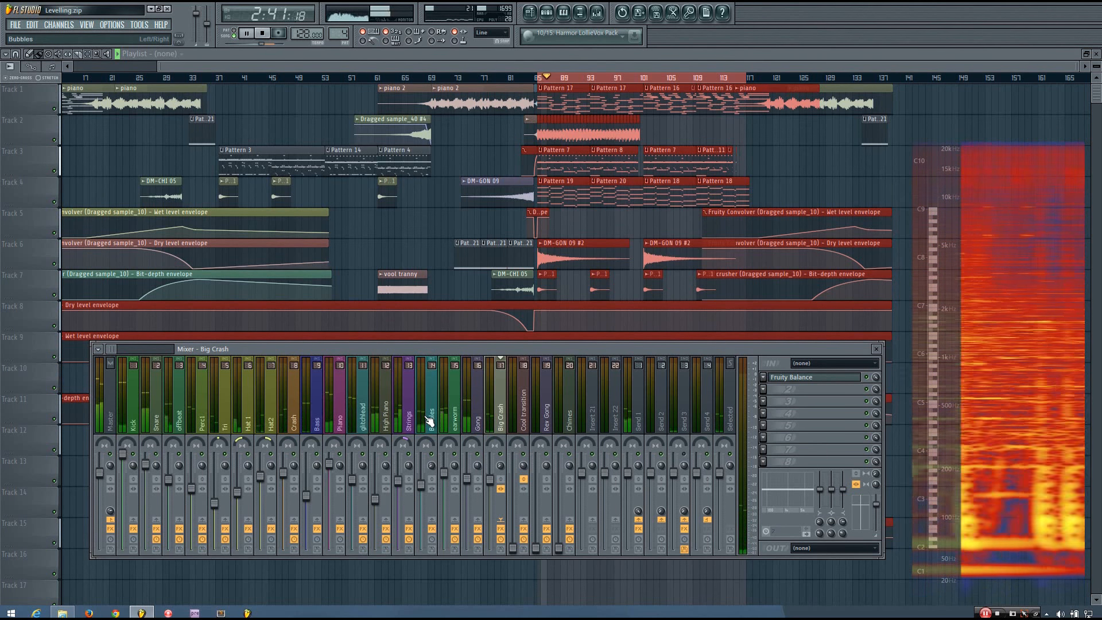
{"action": "key", "text": "space"}
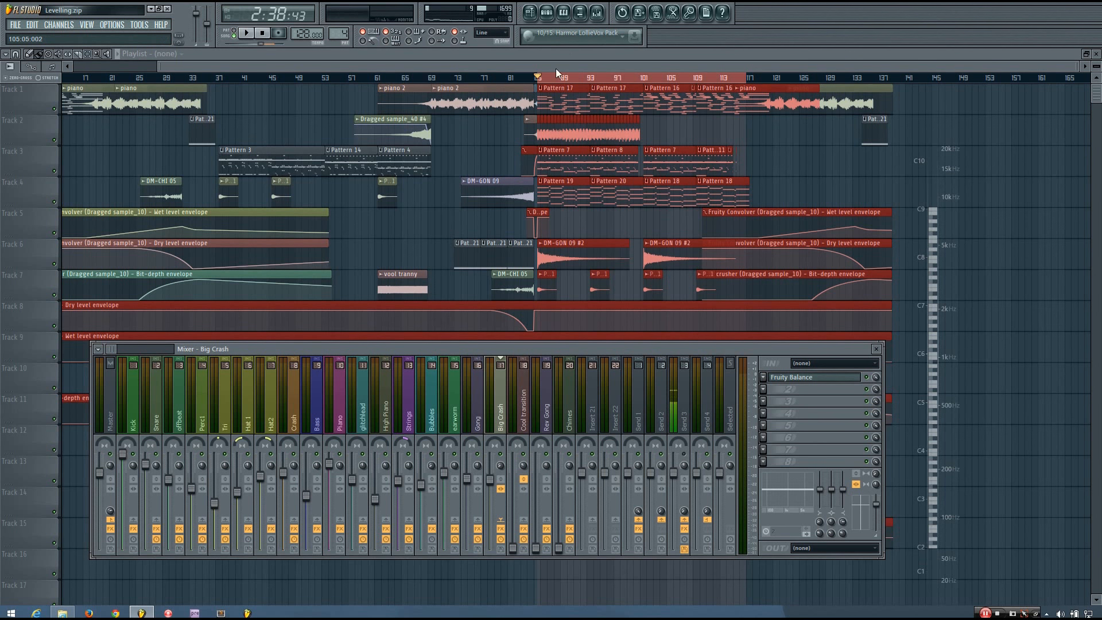
Step: Hide the mixer, clear the looped playlist range and play the song from the start of the Pattern 17 section at bar 85
{"action": "key", "text": "F9"}
{"action": "scroll", "coordinate": [581, 161], "scroll_direction": "up", "scroll_amount": 3}
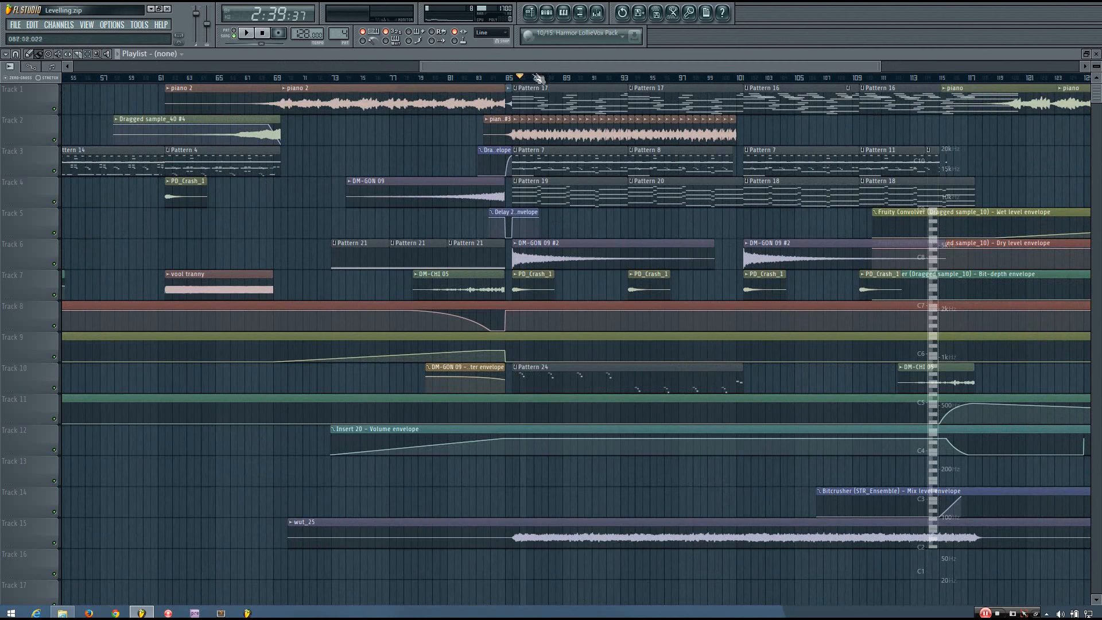
{"action": "left_click", "coordinate": [512, 78]}
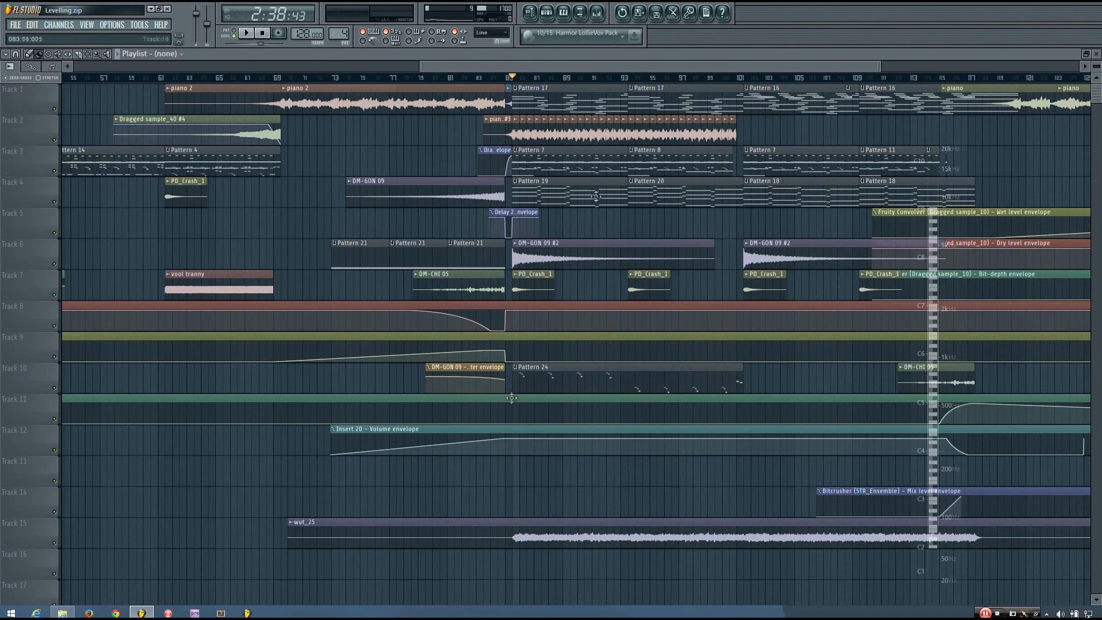
{"action": "key", "text": "space"}
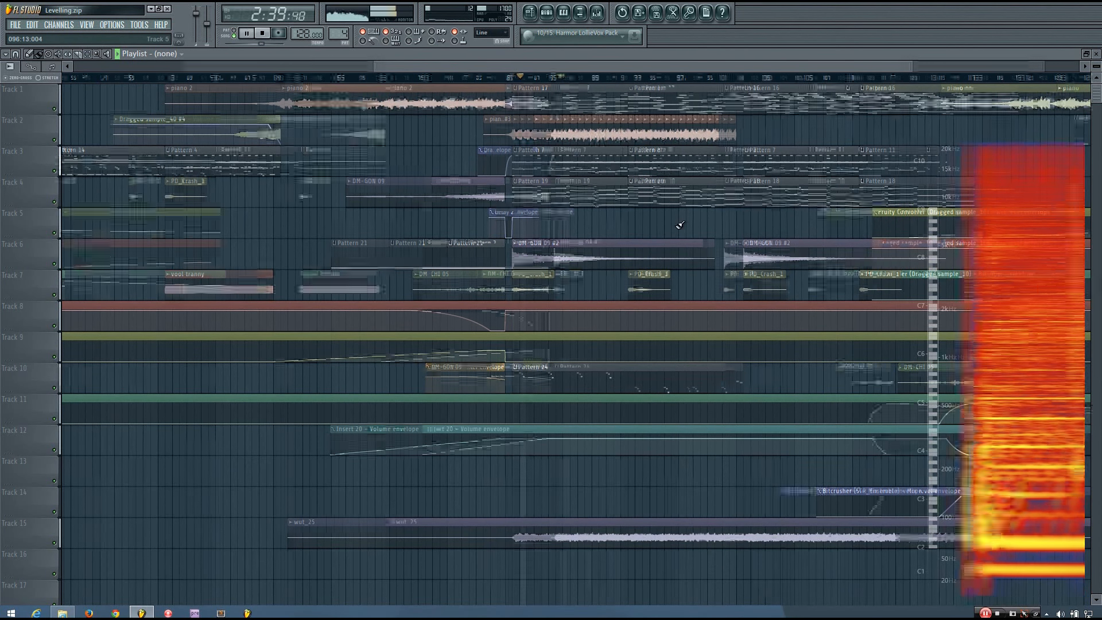
{"action": "scroll", "coordinate": [679, 224], "scroll_direction": "down", "scroll_amount": 3}
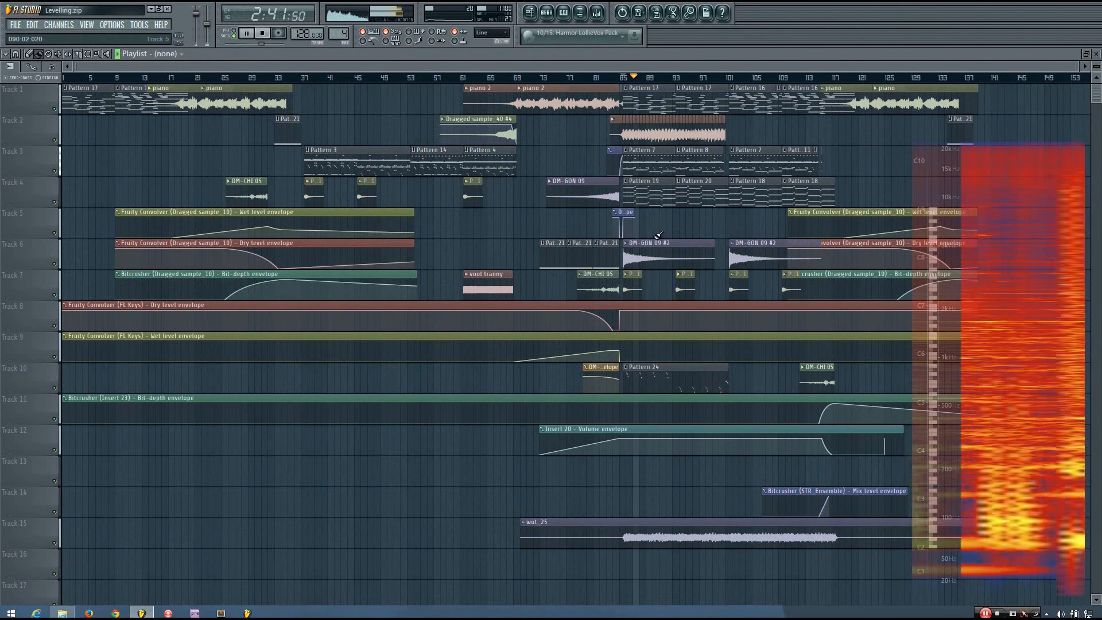
{"action": "key", "text": "space"}
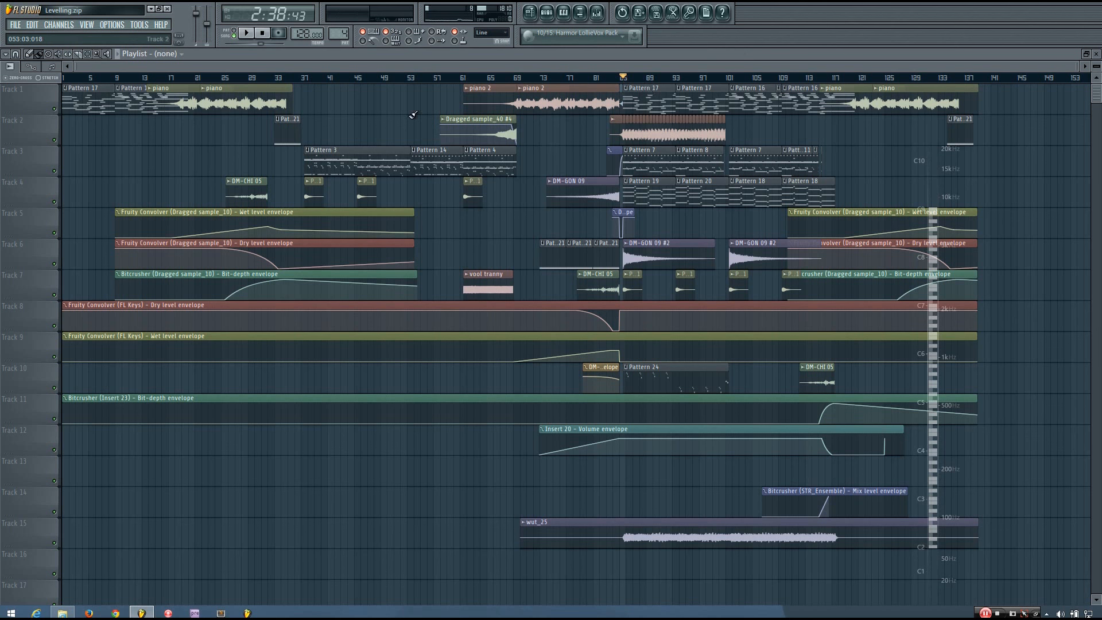
Step: Listen to the song from the start of Pattern 3 and stop with the playhead just before the vool tranny clip
{"action": "left_click", "coordinate": [303, 79]}
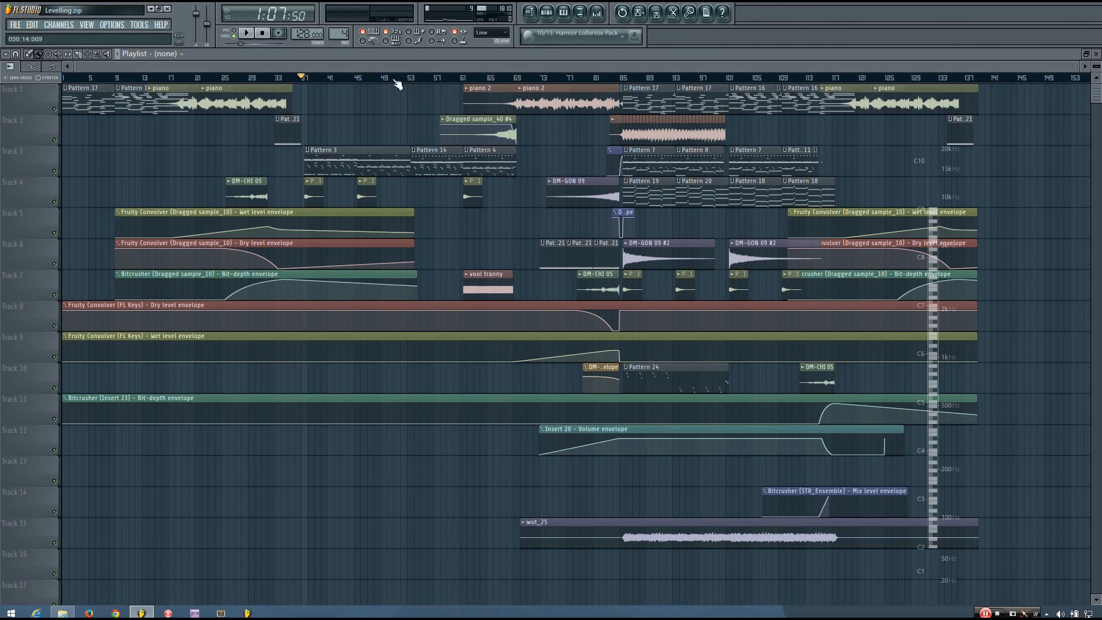
{"action": "key", "text": "space"}
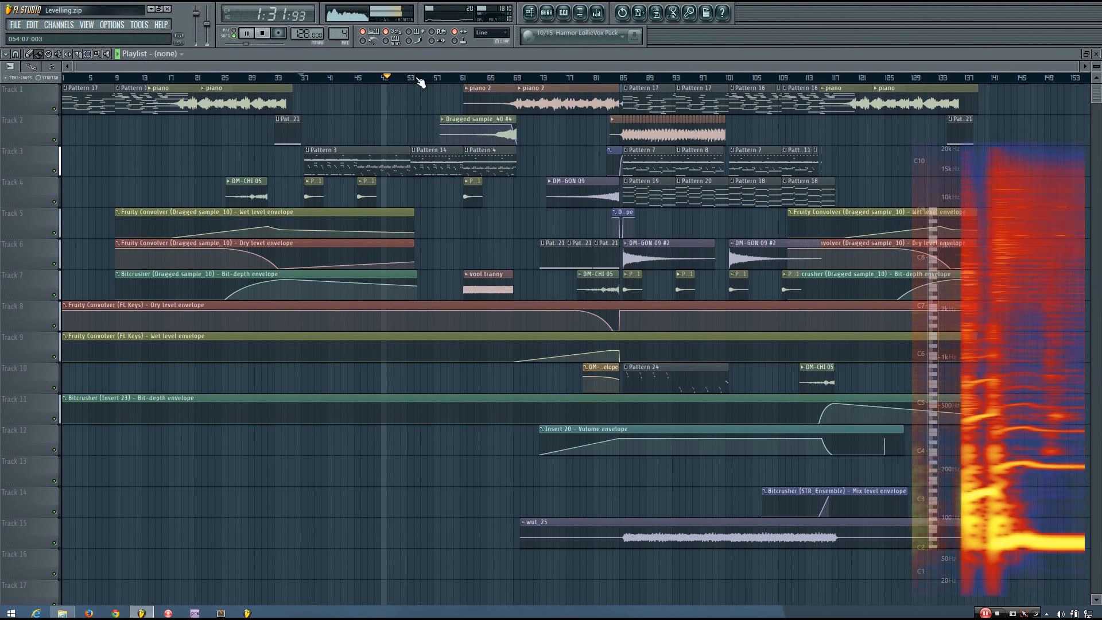
{"action": "left_click", "coordinate": [415, 79]}
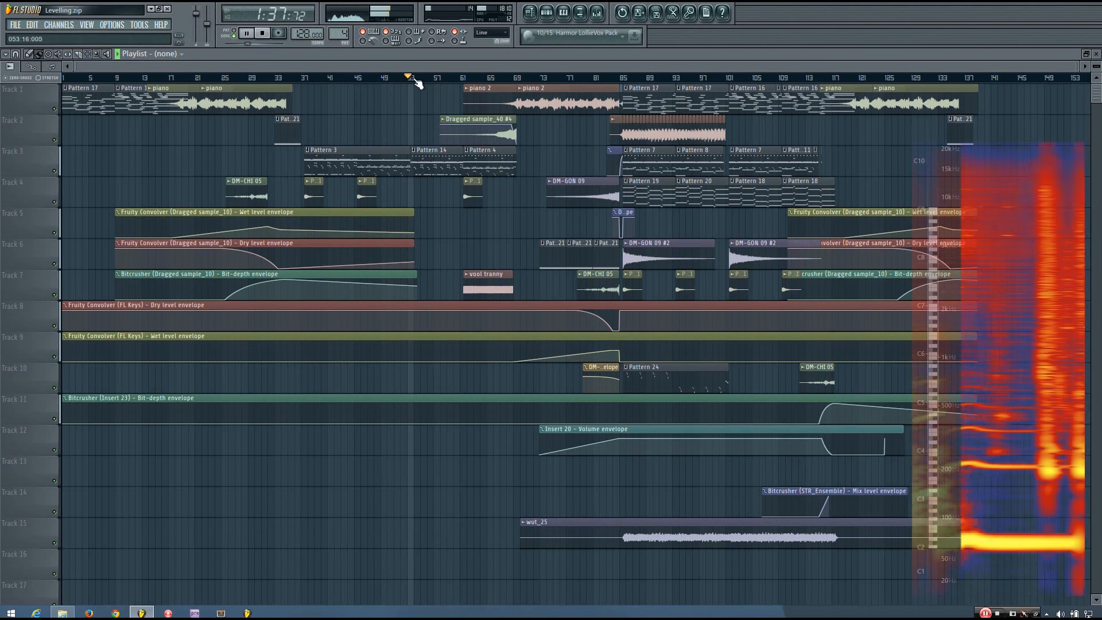
{"action": "left_click", "coordinate": [248, 35]}
{"action": "left_click", "coordinate": [254, 35]}
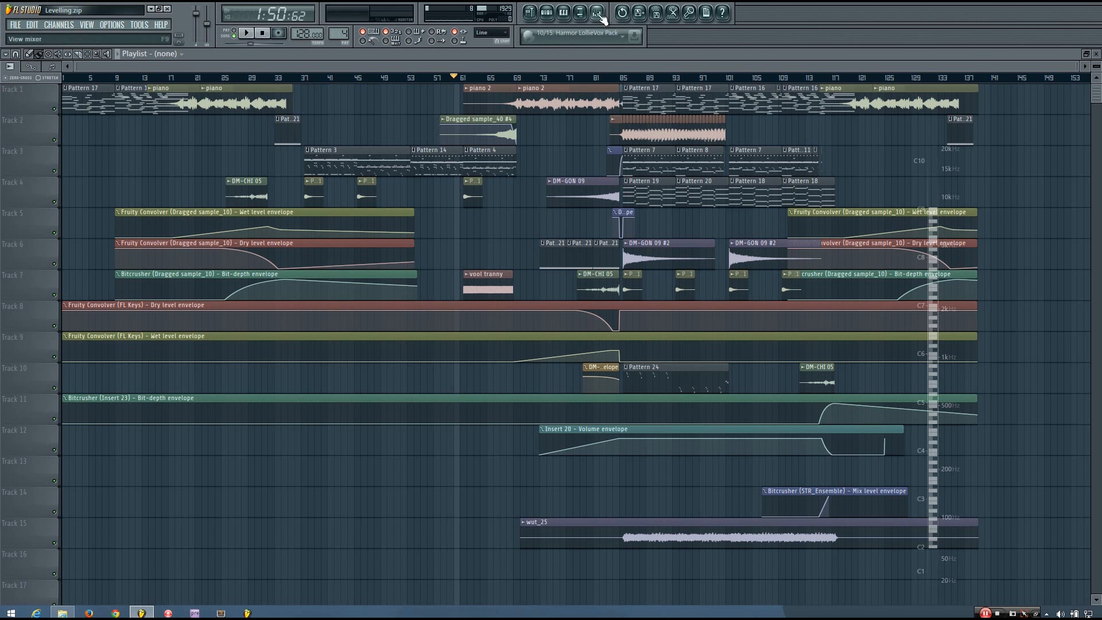
Step: Bring the Cool transition track up from silence to 91% (-2.2 dB) in the mixer while playing the section around the vool tranny clip
{"action": "left_click", "coordinate": [601, 15]}
{"action": "left_click", "coordinate": [519, 546]}
{"action": "key", "text": "space"}
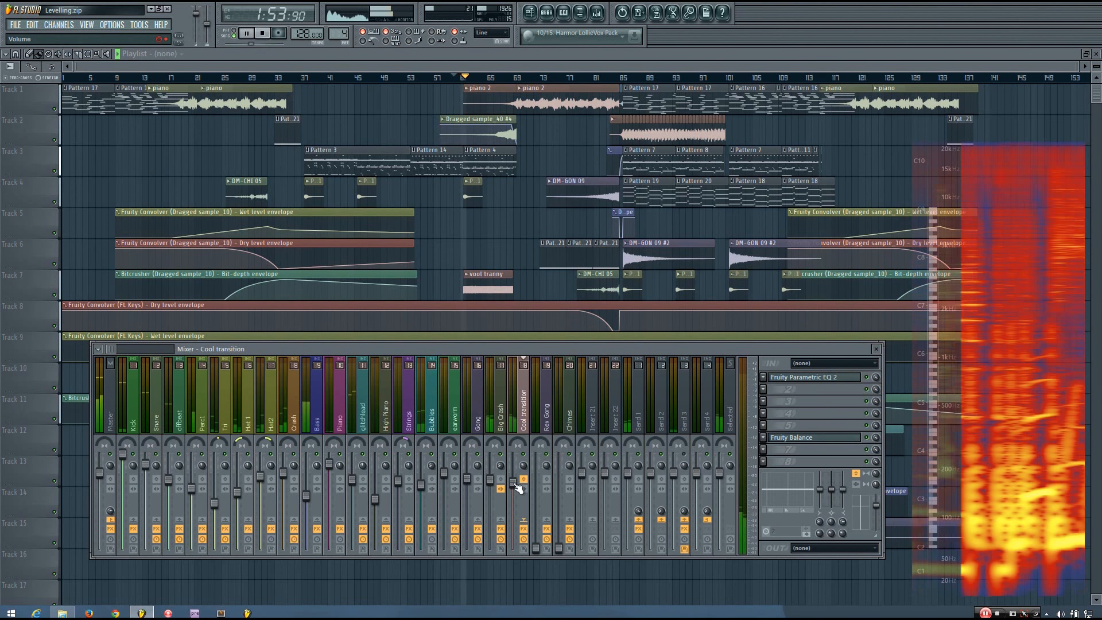
{"action": "left_click_drag", "start_coordinate": [518, 488], "coordinate": [519, 485]}
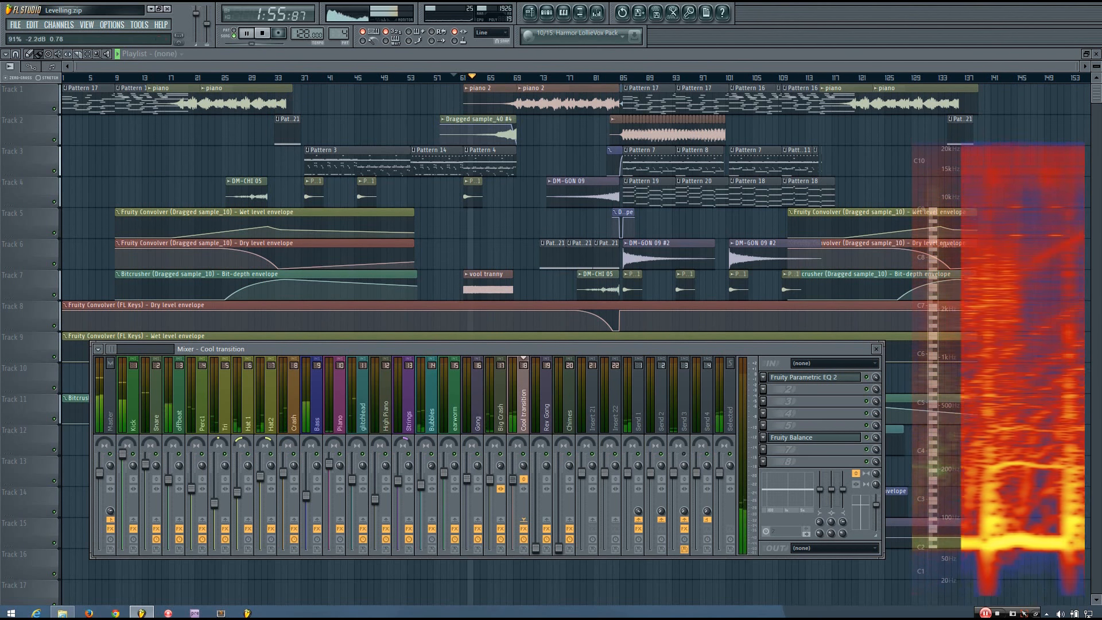
{"action": "key", "text": "space"}
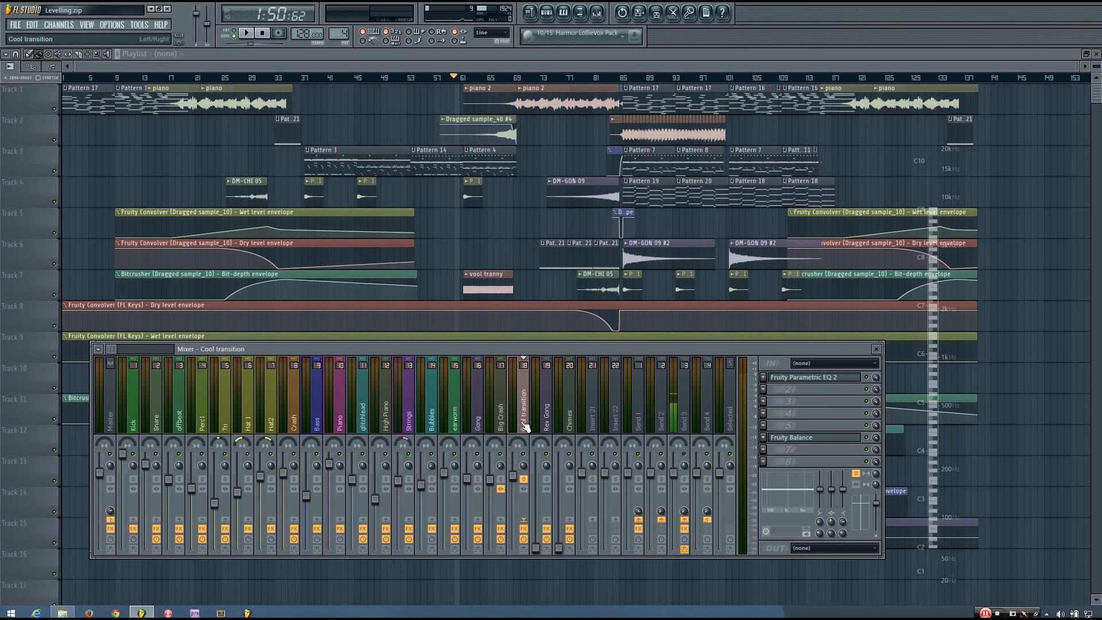
Step: Open the Cool transition track's Parametric EQ 2 and ease the track down to about 81% (-4.4 dB) while replaying the transition
{"action": "left_click", "coordinate": [846, 378]}
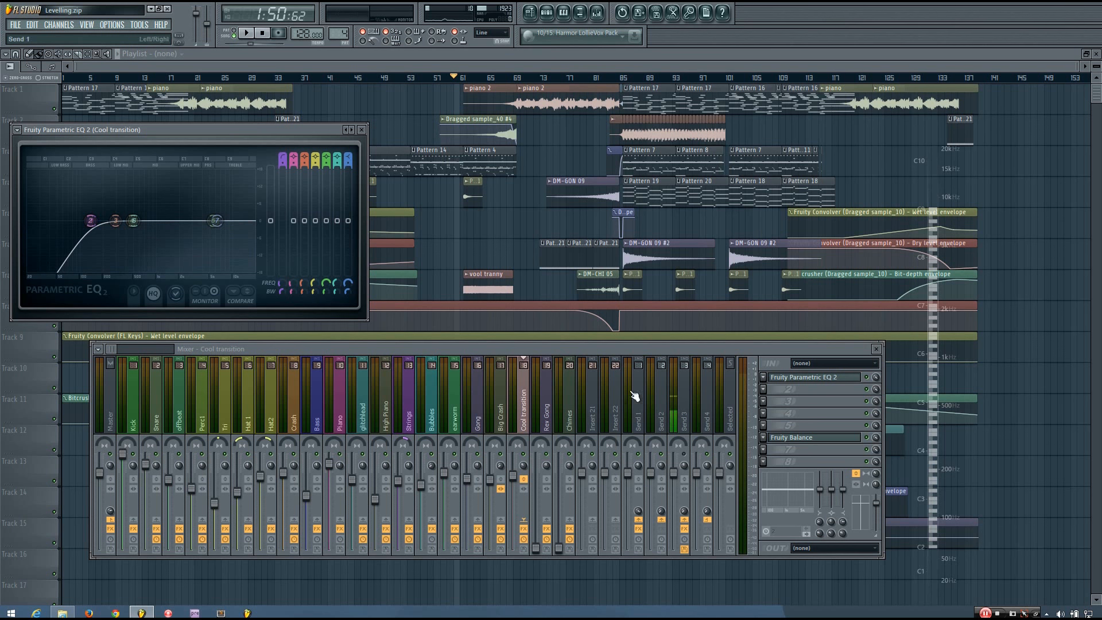
{"action": "left_click_drag", "start_coordinate": [594, 353], "coordinate": [591, 359]}
{"action": "key", "text": "space"}
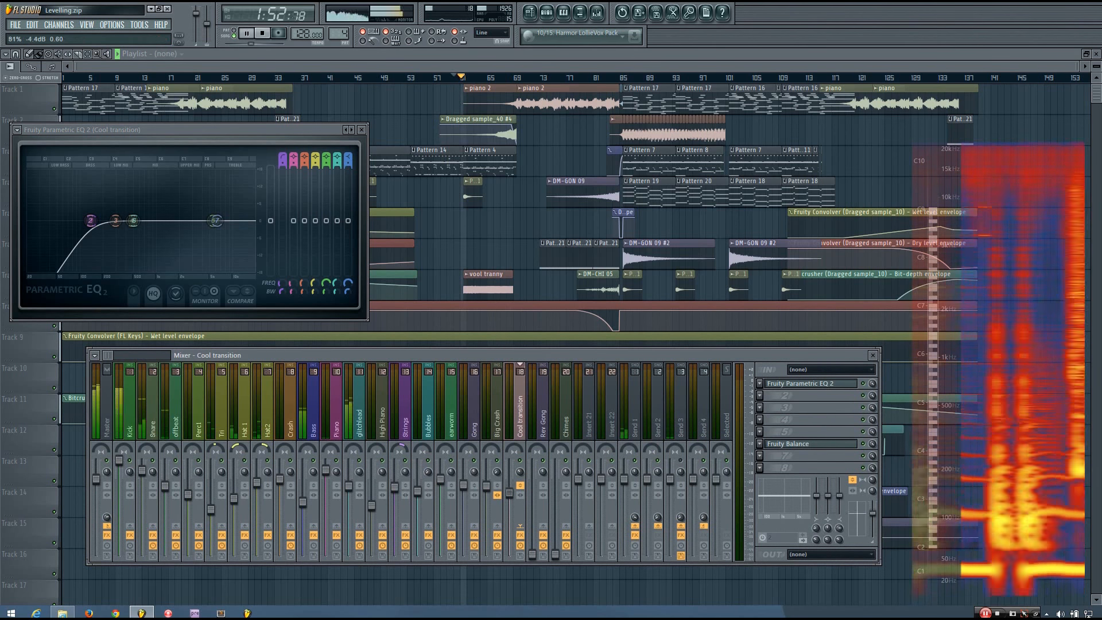
{"action": "mouse_move", "coordinate": [509, 482]}
{"action": "left_mouse_down"}
{"action": "mouse_move", "coordinate": [509, 501]}
{"action": "mouse_move", "coordinate": [509, 484]}
{"action": "left_mouse_up"}
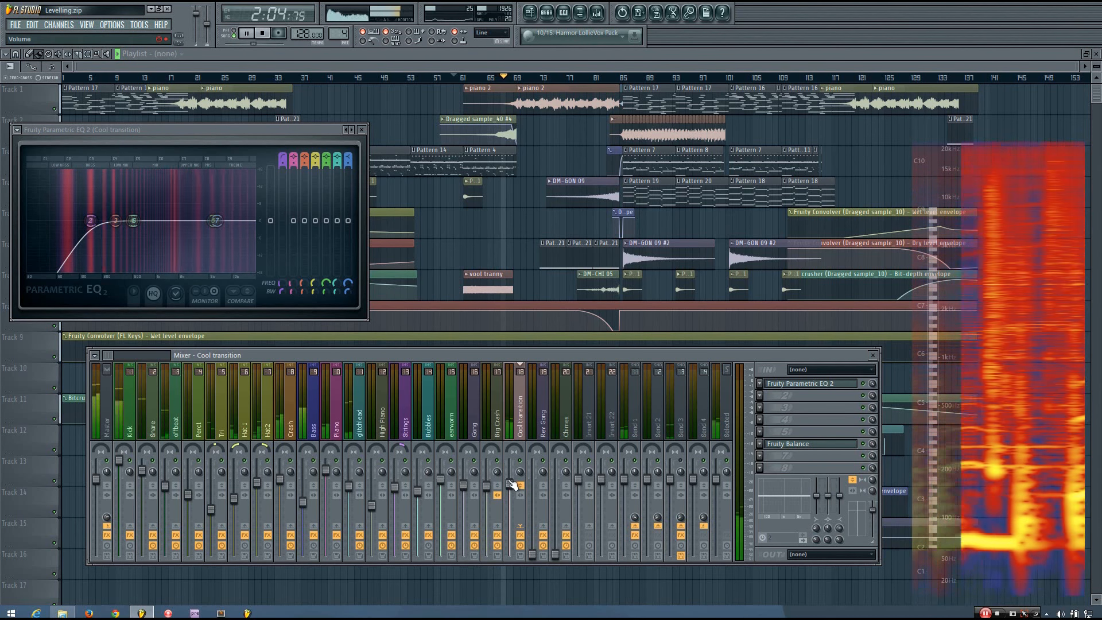
{"action": "key", "text": "space"}
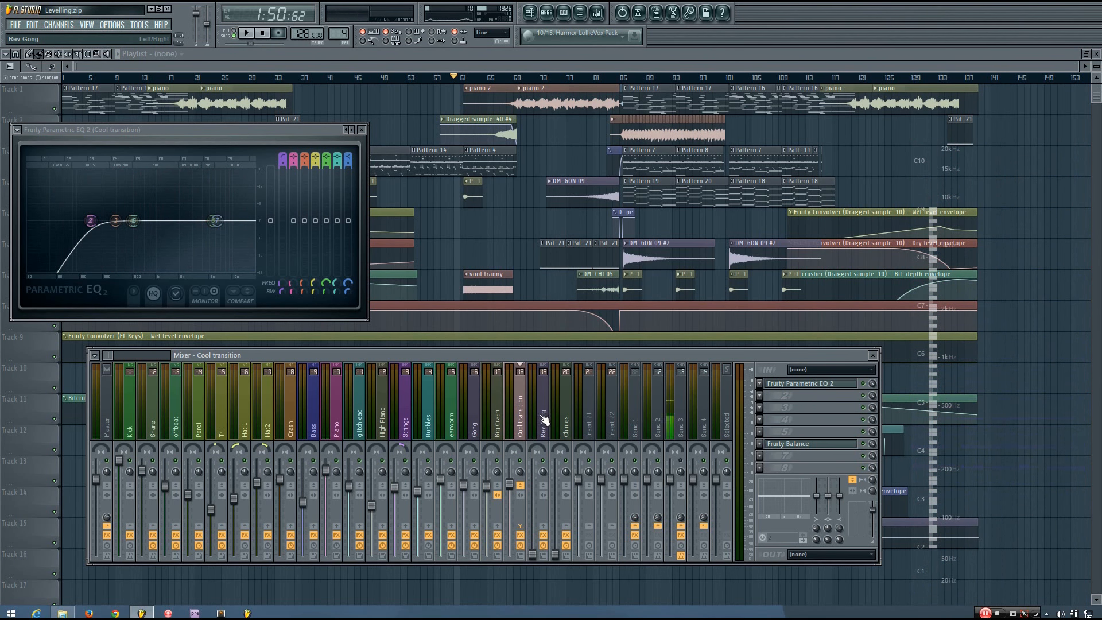
Step: Play the song from the second piano 2 clip around bar 69 and stop after a brief listen
{"action": "left_click", "coordinate": [515, 81]}
{"action": "key", "text": "space"}
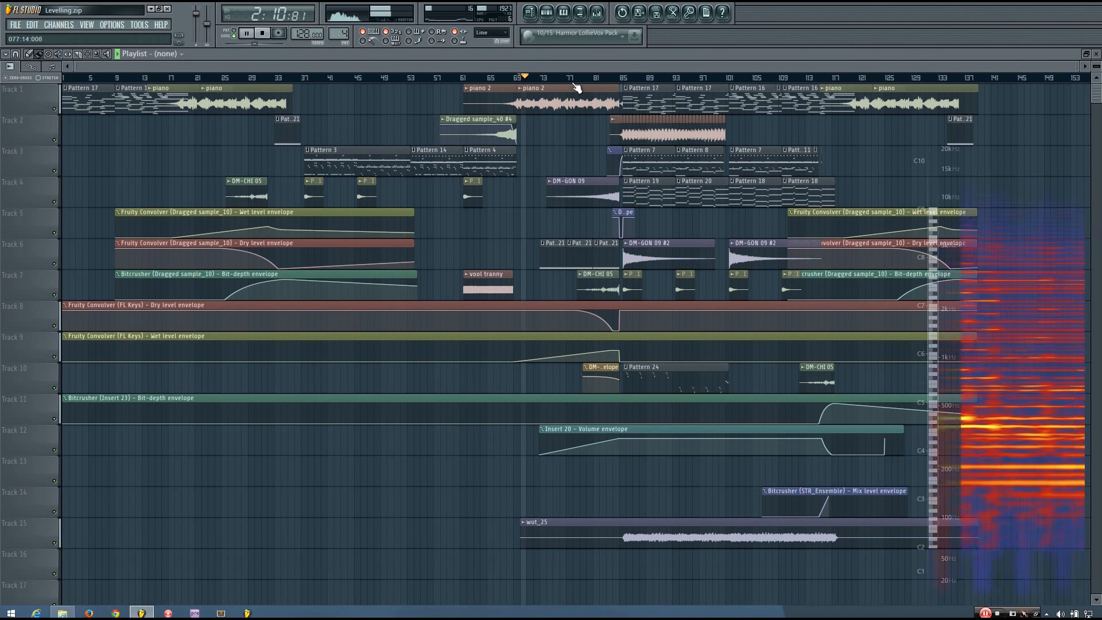
{"action": "left_click", "coordinate": [596, 14]}
{"action": "left_click", "coordinate": [597, 14]}
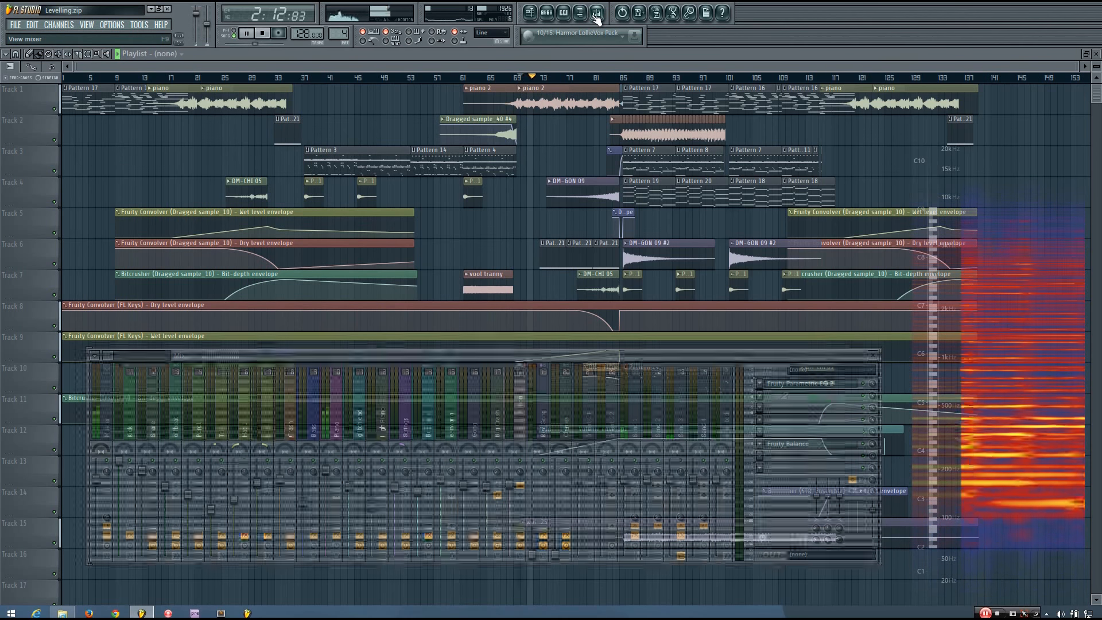
{"action": "key", "text": "space"}
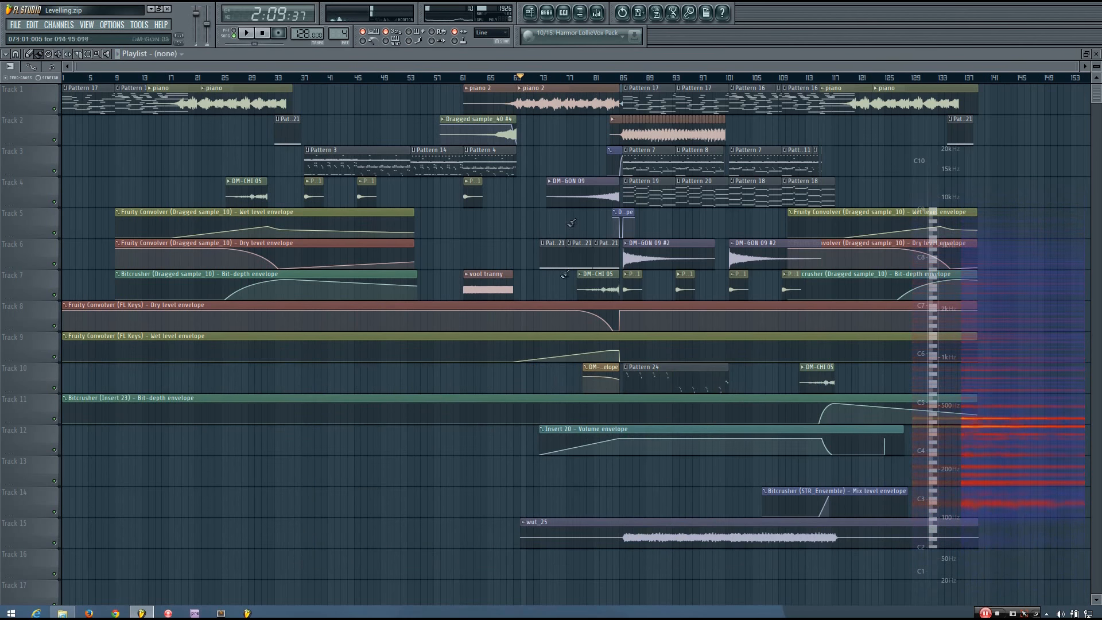
Step: Bring the Rev Gong track up from silence to 91% (-2.2 dB) in the mixer while playing the build-up into bar 85
{"action": "scroll", "coordinate": [578, 322], "scroll_direction": "up", "scroll_amount": 3}
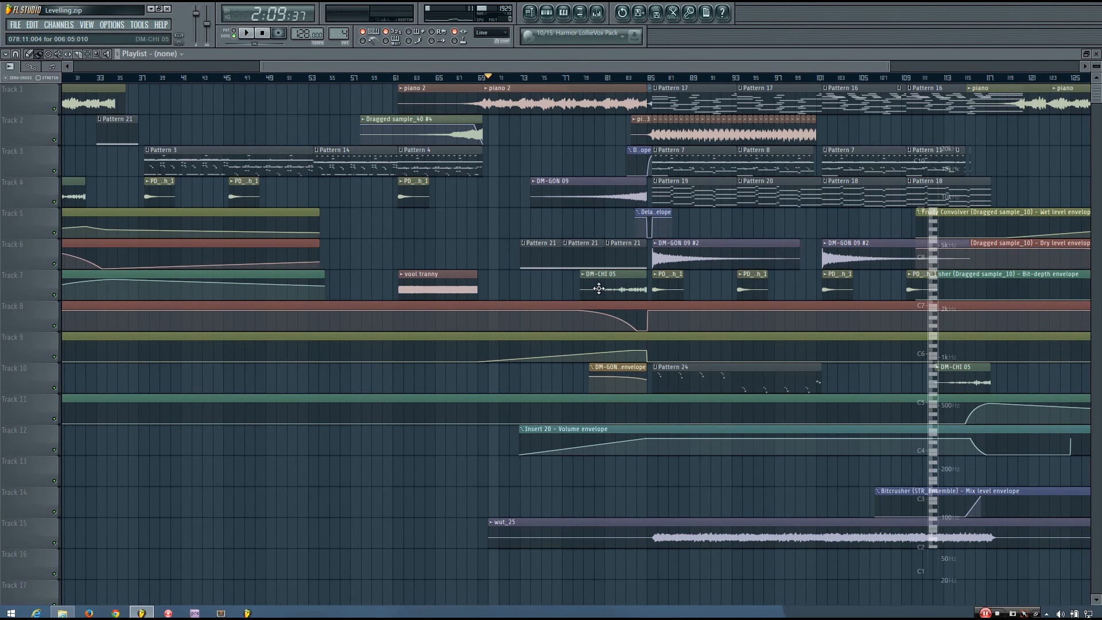
{"action": "left_click", "coordinate": [597, 13]}
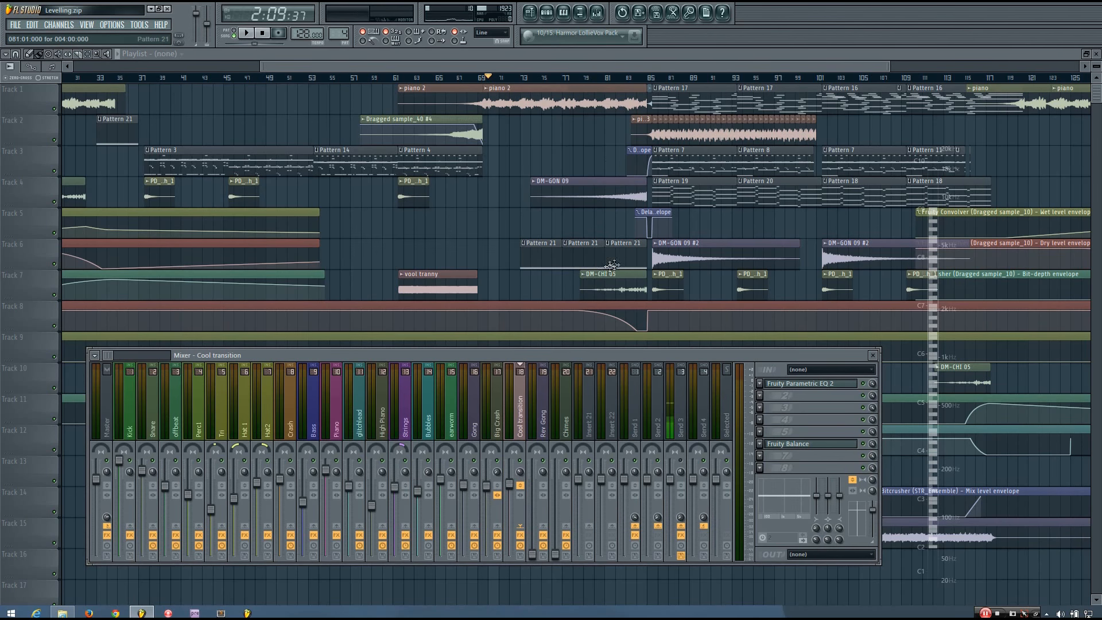
{"action": "left_click", "coordinate": [593, 78]}
{"action": "left_click", "coordinate": [597, 13]}
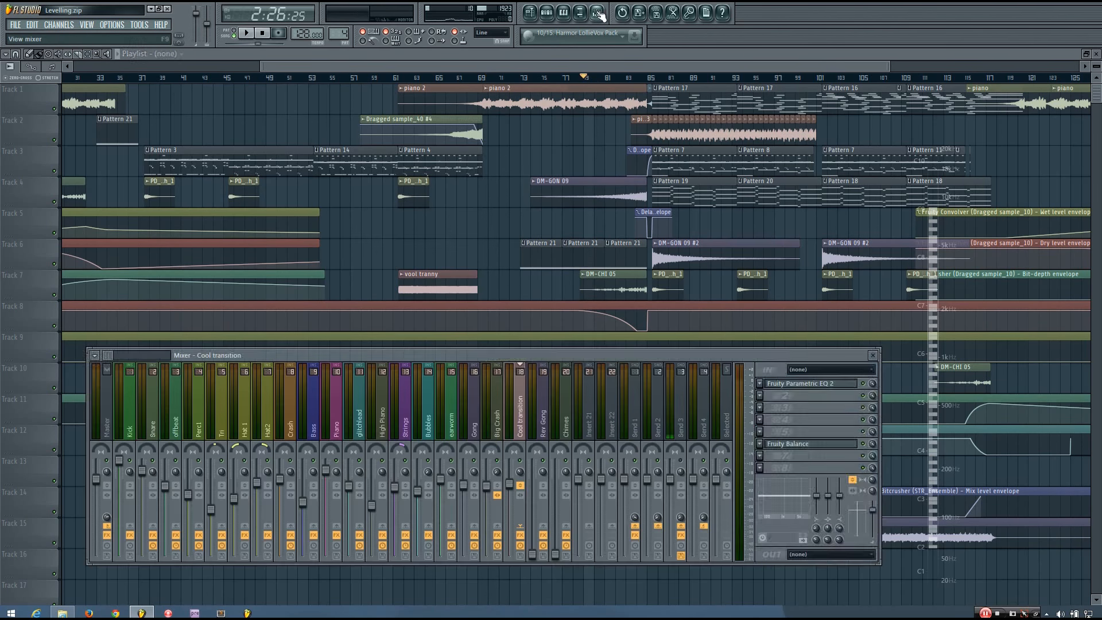
{"action": "left_click_drag", "start_coordinate": [532, 554], "coordinate": [532, 492]}
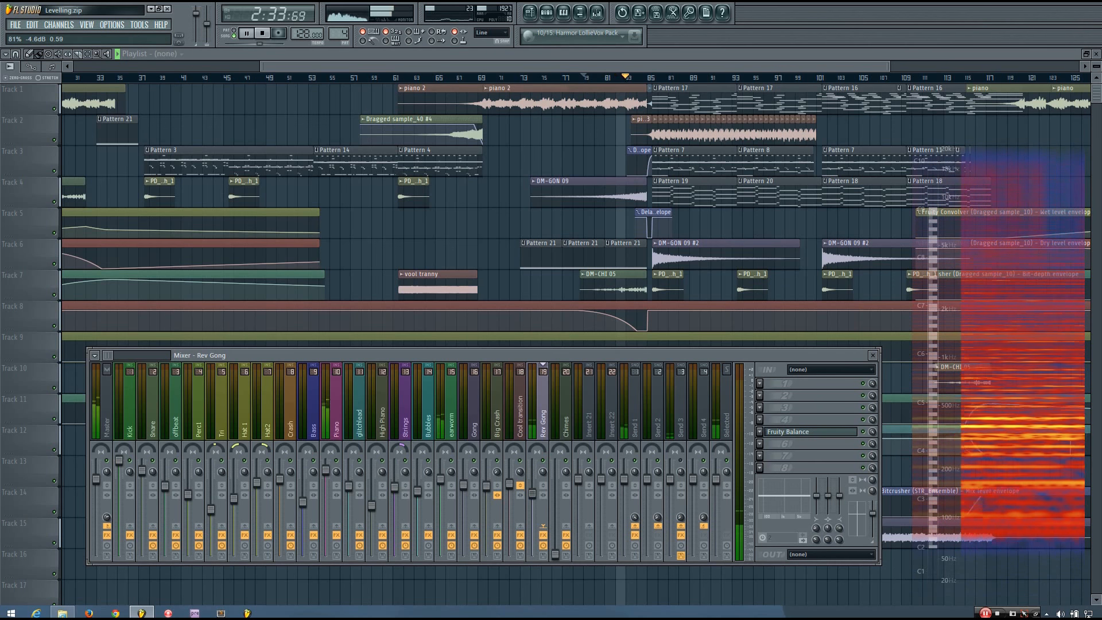
{"action": "left_click_drag", "start_coordinate": [532, 492], "coordinate": [532, 485]}
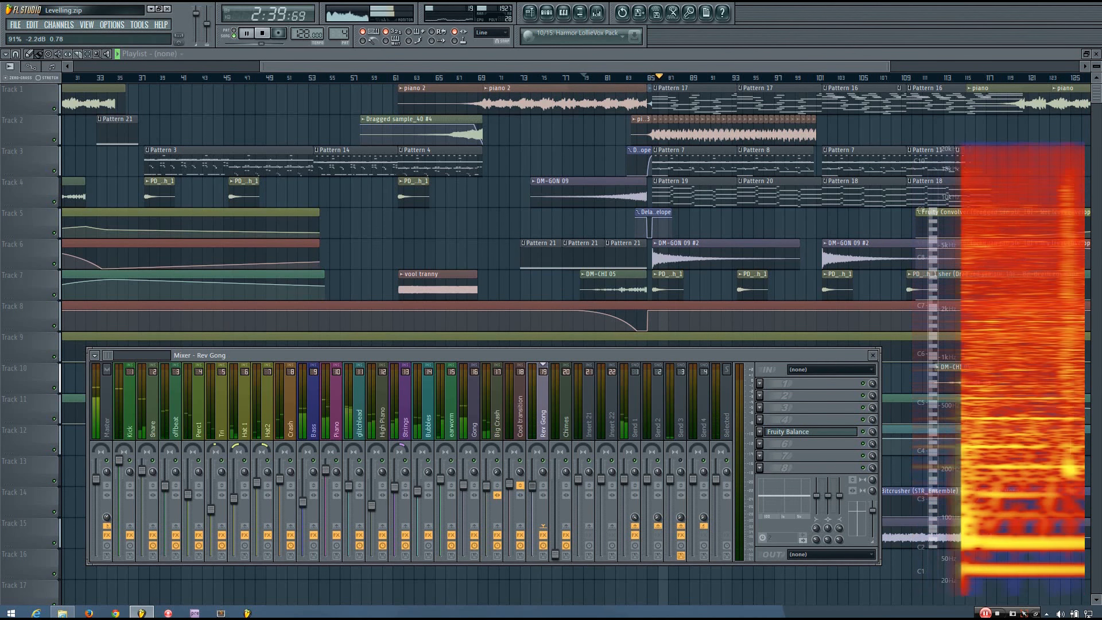
Step: Replay the build-up before bar 85 several times to judge the Rev Gong level against the other tracks
{"action": "key", "text": "space"}
{"action": "key", "text": "space"}
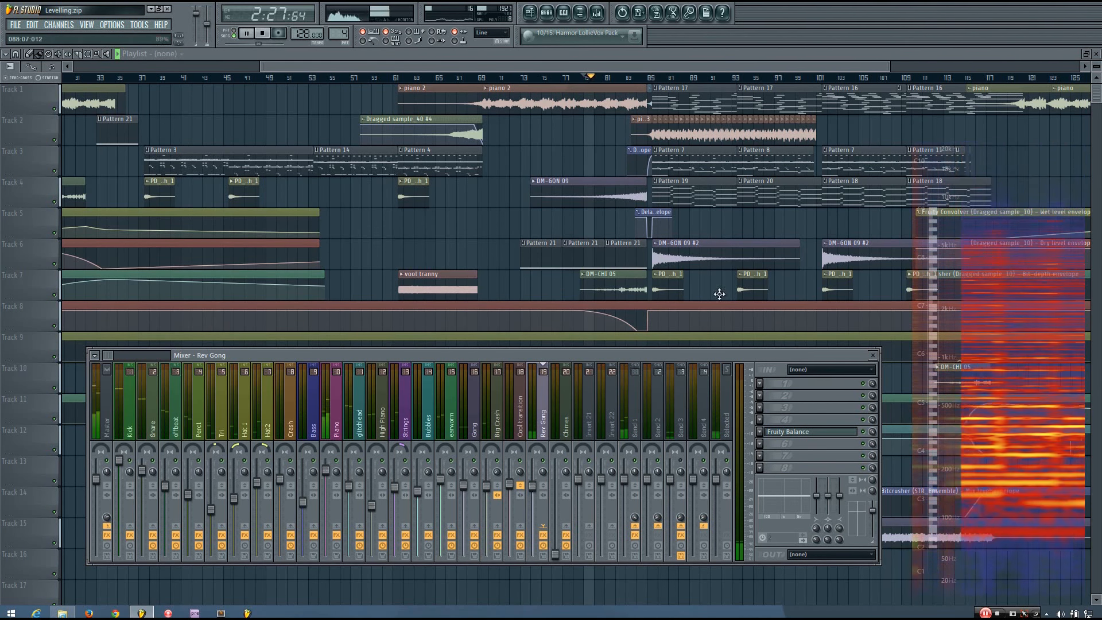
{"action": "left_click", "coordinate": [596, 14]}
{"action": "left_click", "coordinate": [596, 19]}
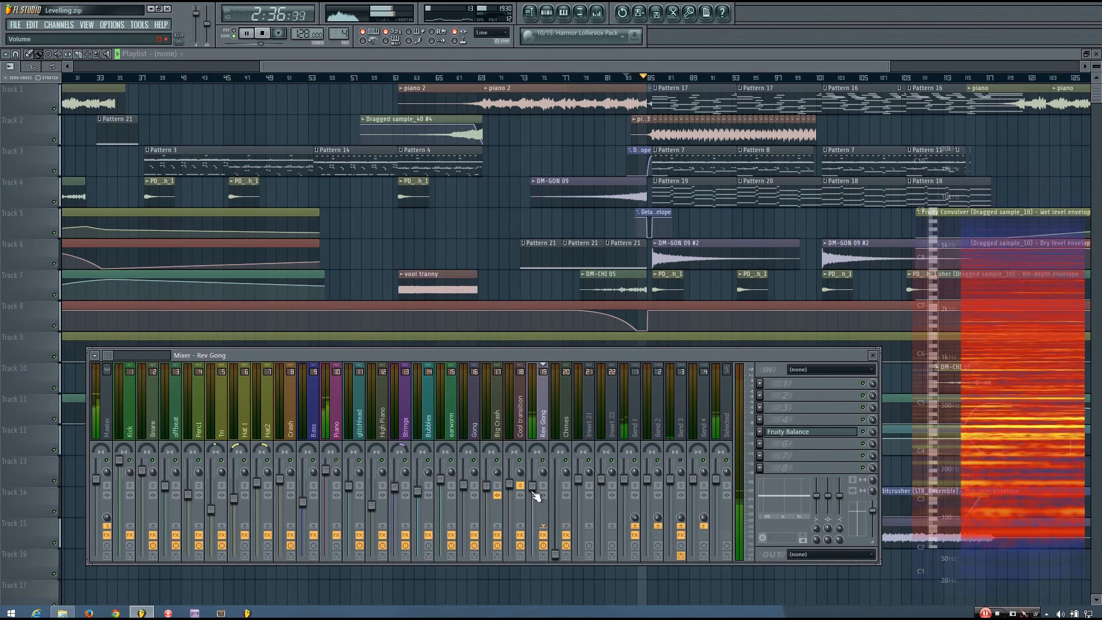
{"action": "key", "text": "space"}
{"action": "key", "text": "space"}
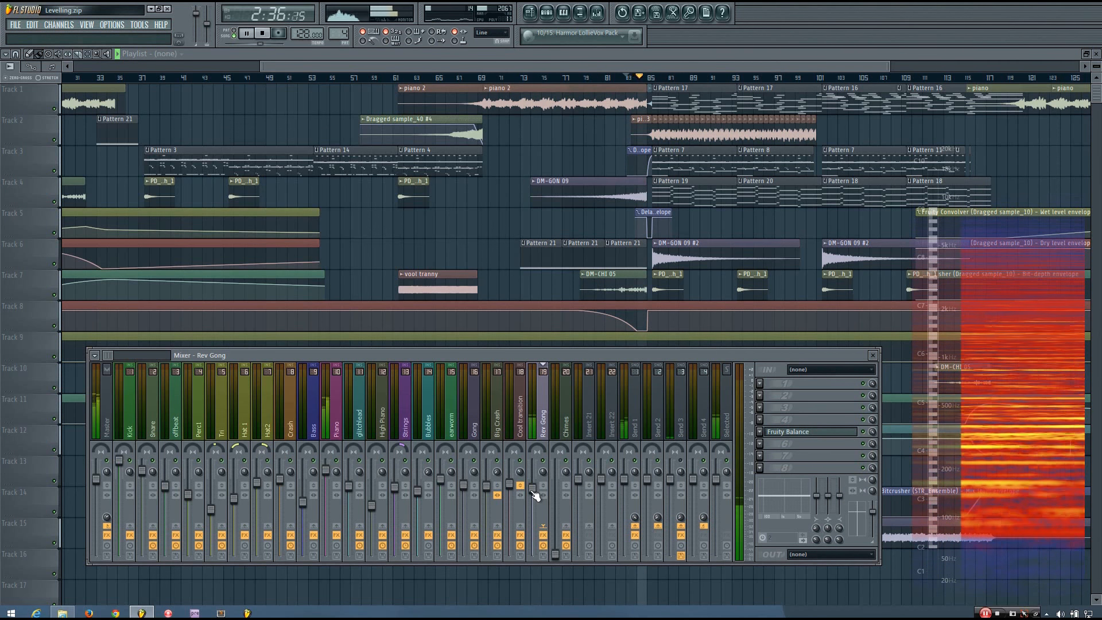
{"action": "key", "text": "space"}
{"action": "key", "text": "space"}
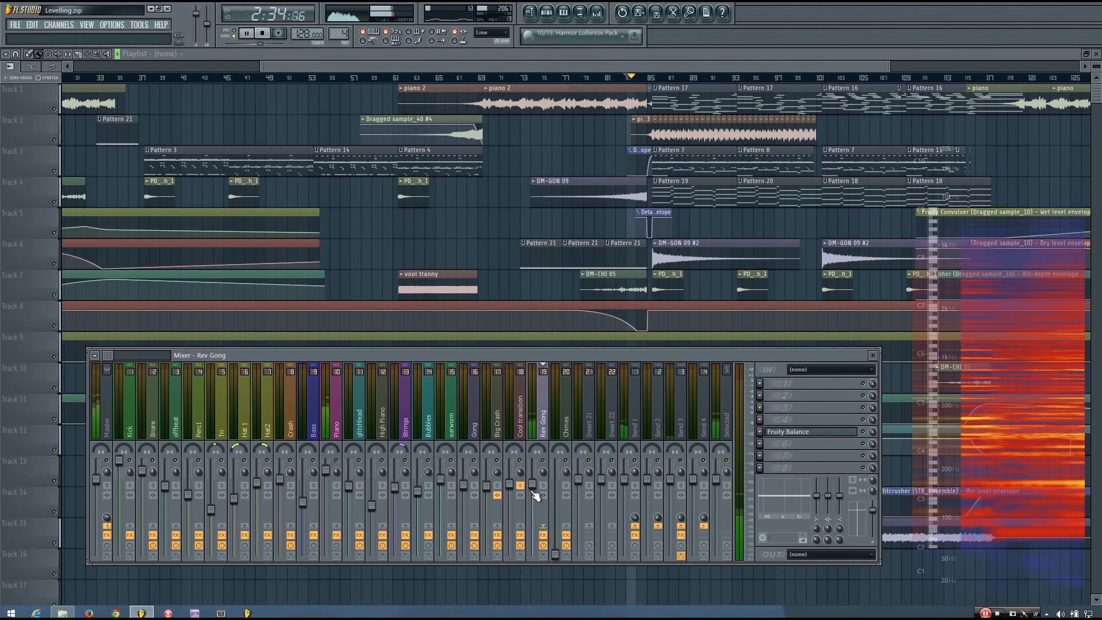
Step: Bring the Chimes track up from silence to 93% (-1.7 dB) and play the build-up before bar 85
{"action": "left_click", "coordinate": [563, 428]}
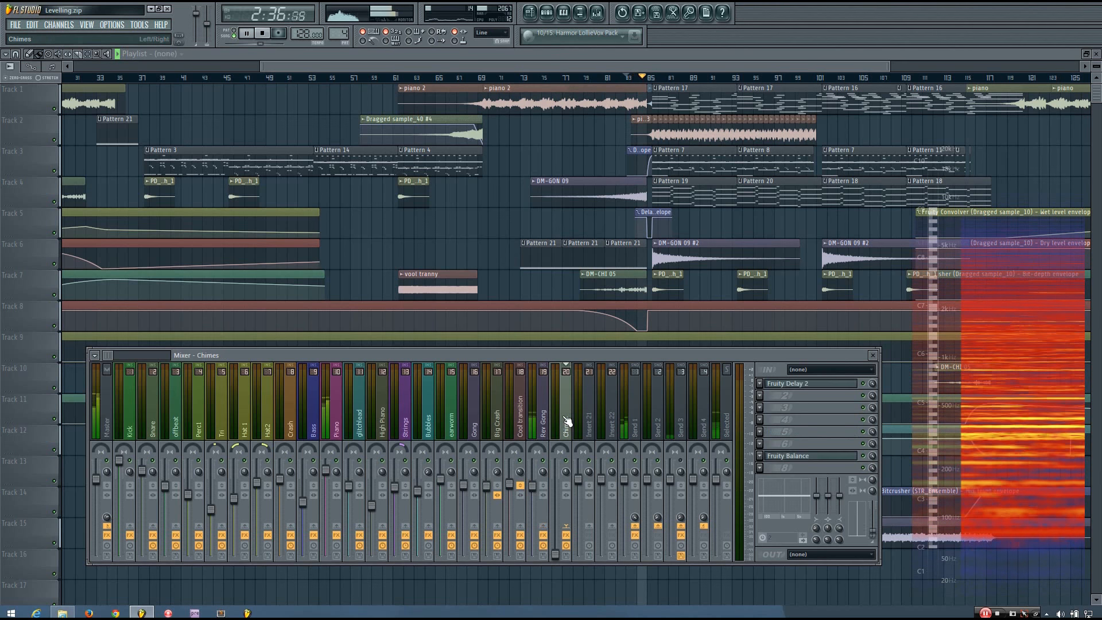
{"action": "key", "text": "space"}
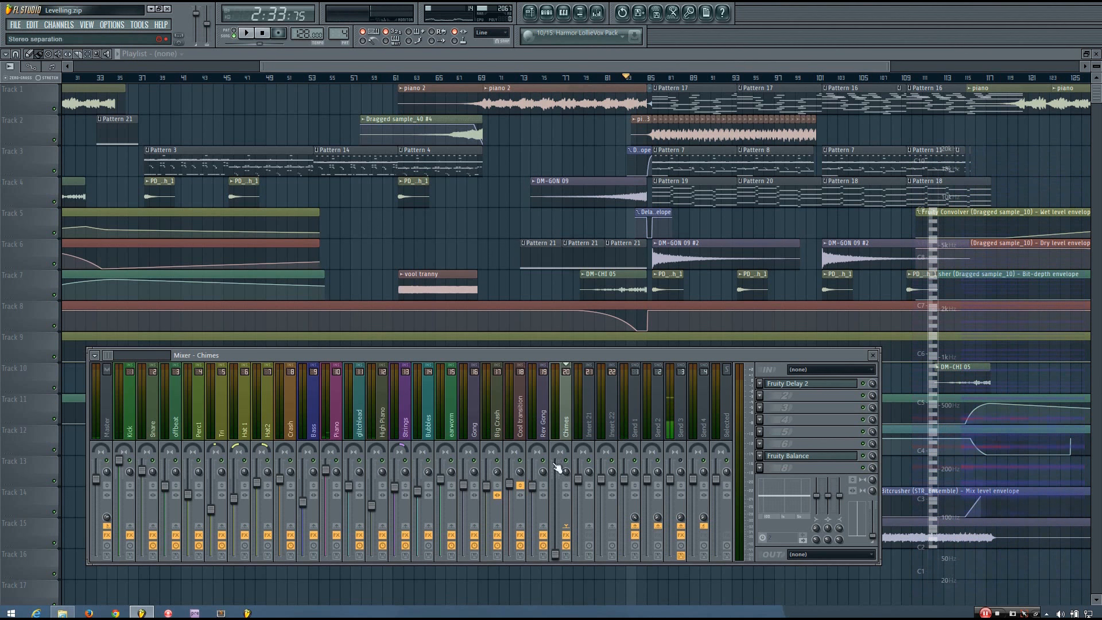
{"action": "left_click_drag", "start_coordinate": [555, 554], "coordinate": [554, 484]}
{"action": "key", "text": "space"}
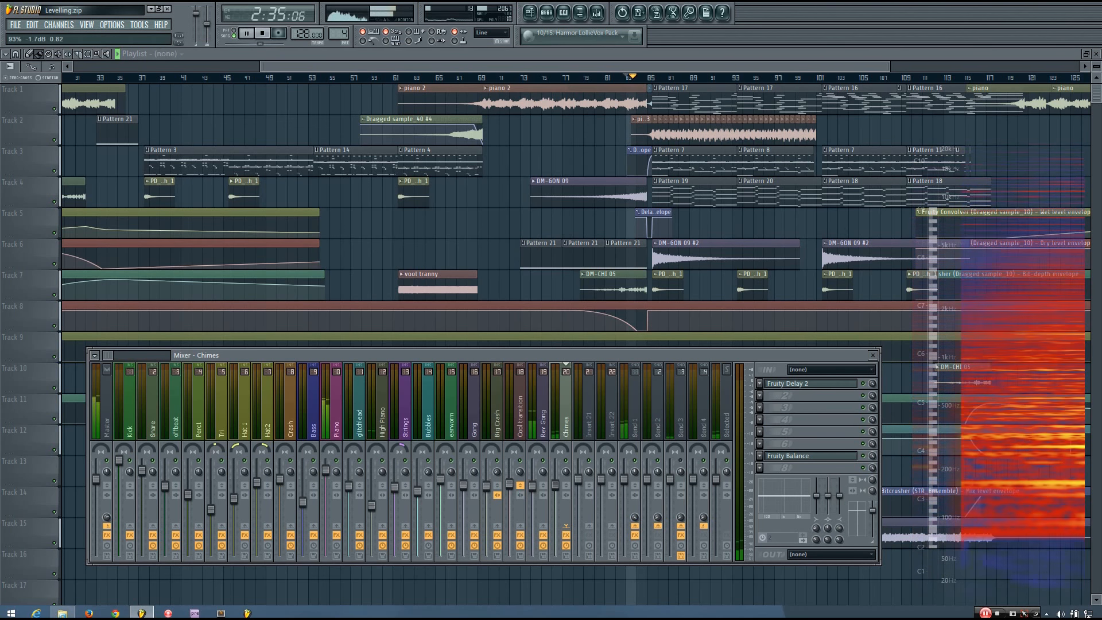
Step: Ease the Chimes track down, trying 78% (-5.2 dB) and settling slightly above it while replaying the build-up, and stop playback
{"action": "left_click_drag", "start_coordinate": [555, 483], "coordinate": [555, 491]}
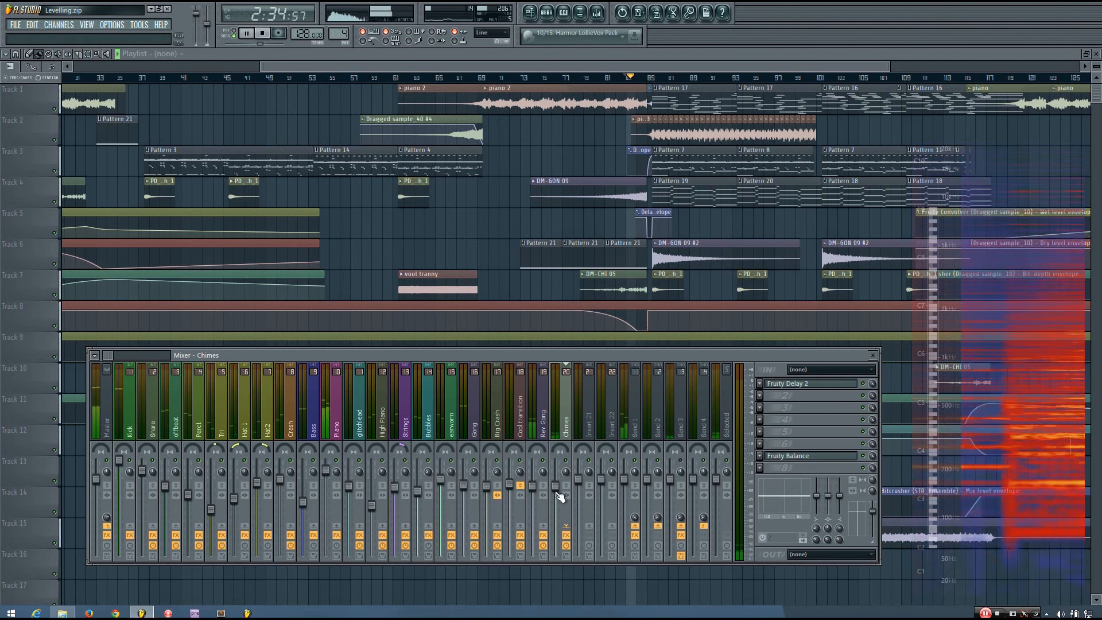
{"action": "scroll", "coordinate": [559, 496], "scroll_direction": "up", "scroll_amount": 2}
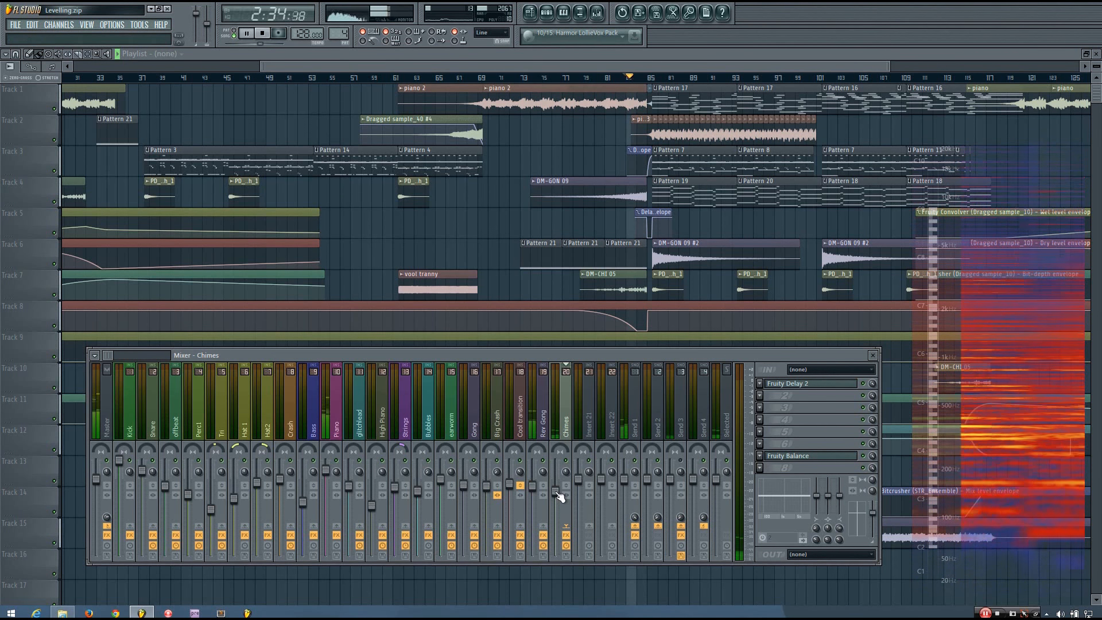
{"action": "scroll", "coordinate": [559, 496], "scroll_direction": "down", "scroll_amount": 2}
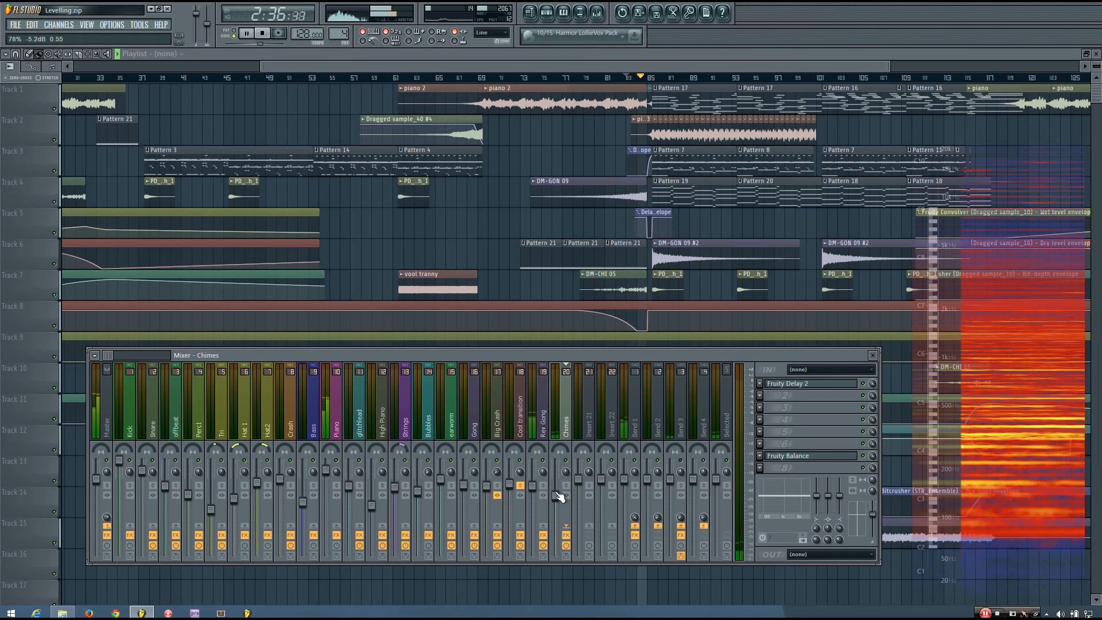
{"action": "scroll", "coordinate": [559, 496], "scroll_direction": "up", "scroll_amount": 2}
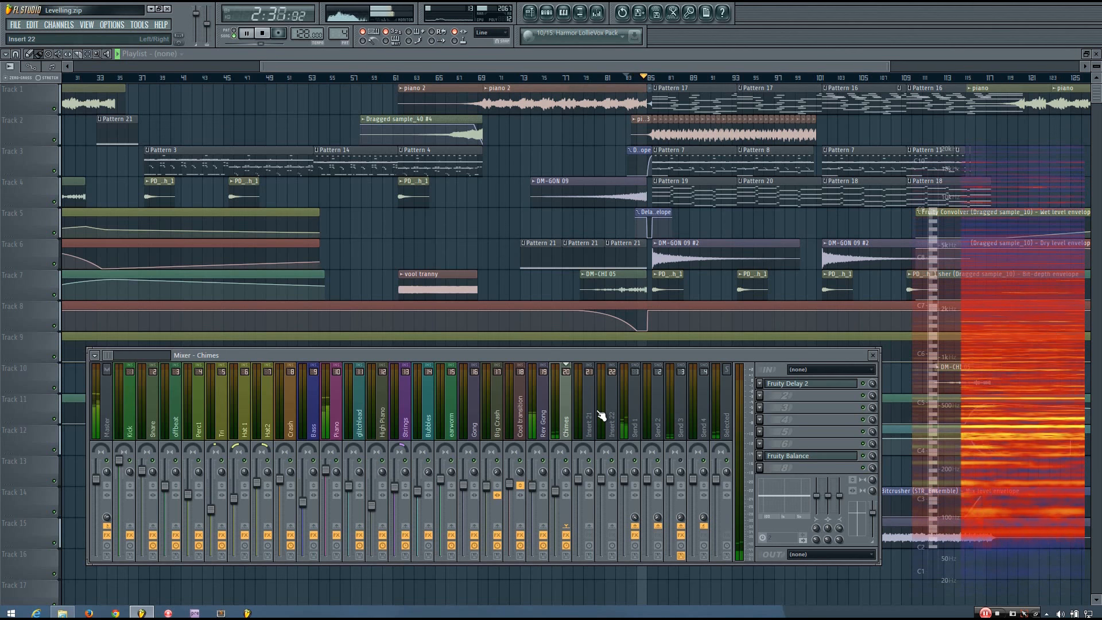
{"action": "key", "text": "space"}
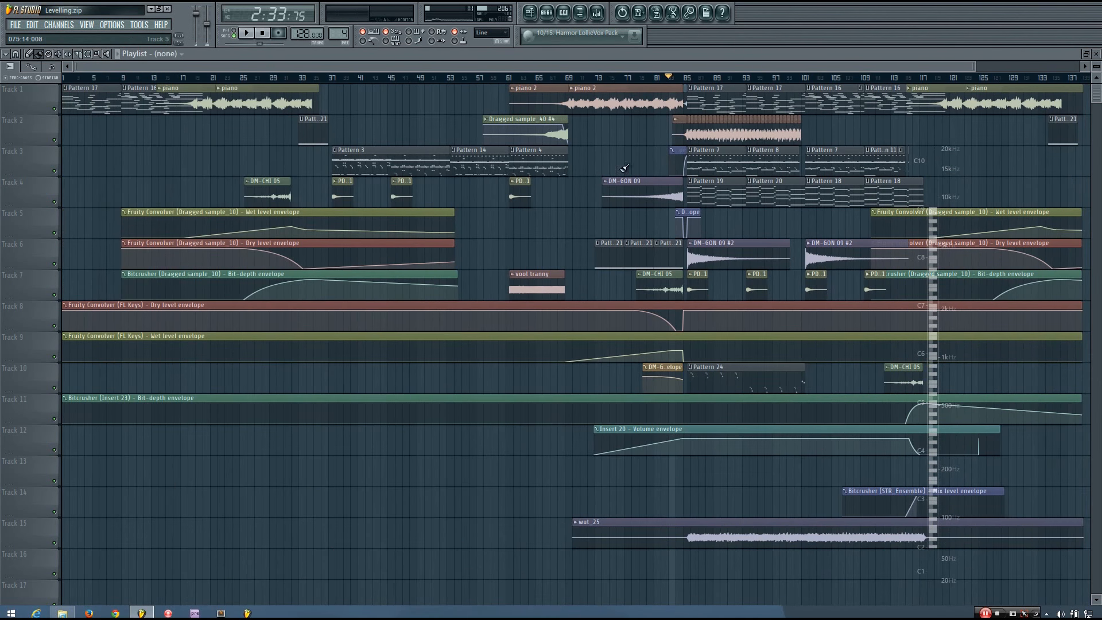
Step: Move the playhead back through the arrangement, play the song from around bar 9 and pause at bar 12
{"action": "mouse_move", "coordinate": [704, 80]}
{"action": "left_mouse_down"}
{"action": "mouse_move", "coordinate": [914, 101]}
{"action": "mouse_move", "coordinate": [345, 153]}
{"action": "mouse_move", "coordinate": [625, 178]}
{"action": "mouse_move", "coordinate": [566, 182]}
{"action": "left_mouse_up"}
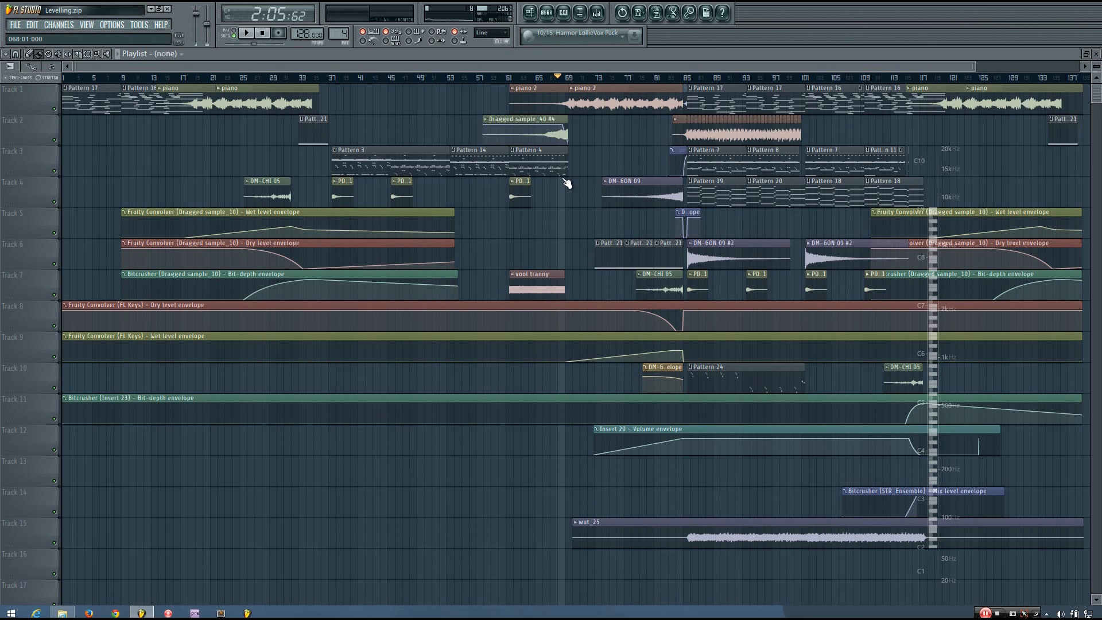
{"action": "mouse_move", "coordinate": [566, 183]}
{"action": "left_mouse_down"}
{"action": "mouse_move", "coordinate": [25, 186]}
{"action": "mouse_move", "coordinate": [910, 185]}
{"action": "mouse_move", "coordinate": [385, 181]}
{"action": "left_mouse_up"}
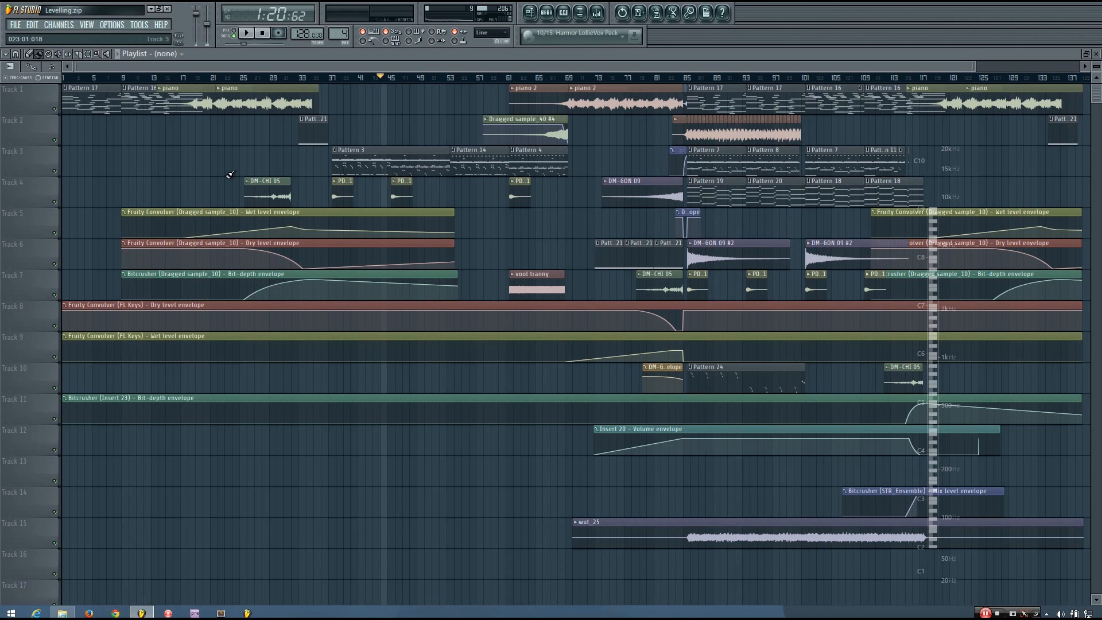
{"action": "scroll", "coordinate": [229, 174], "scroll_direction": "down", "scroll_amount": 1}
{"action": "left_click", "coordinate": [122, 79]}
{"action": "key", "text": "space"}
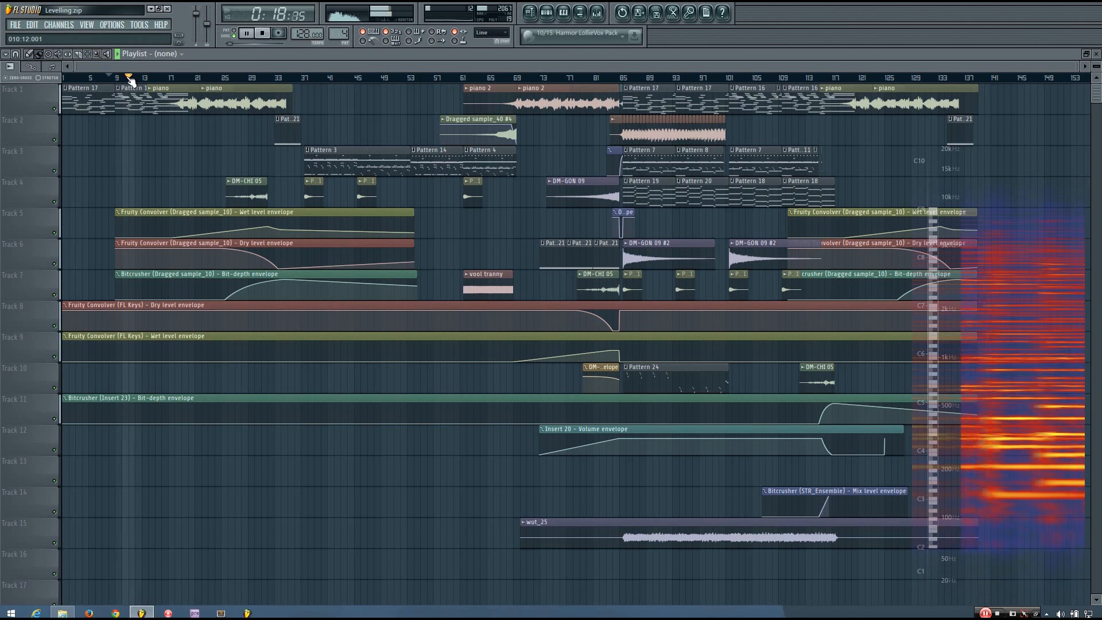
{"action": "left_click", "coordinate": [251, 33]}
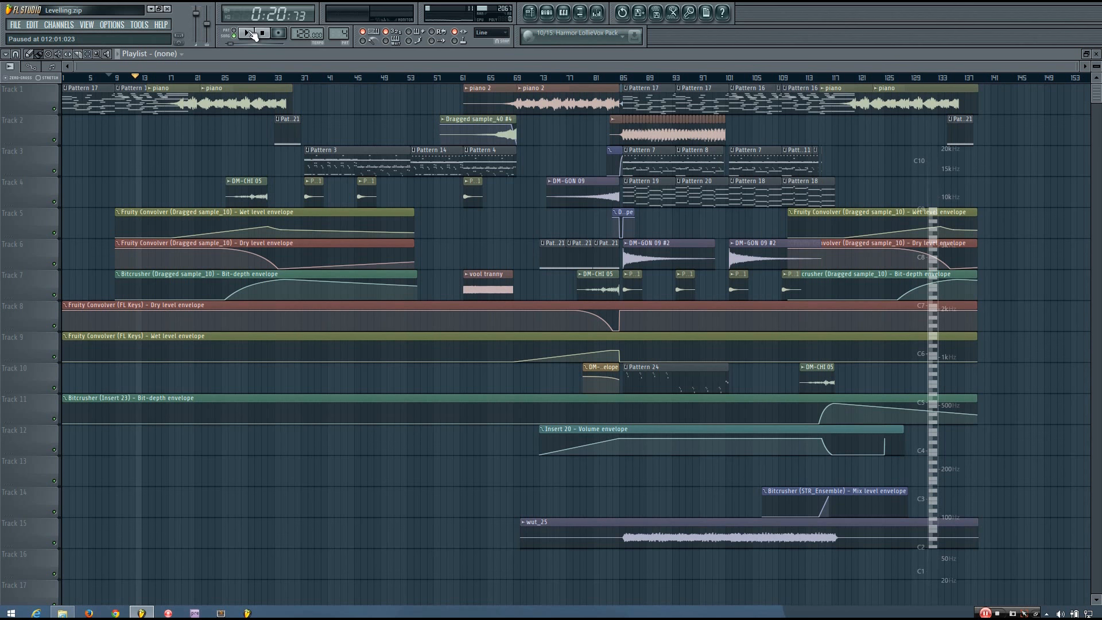
Step: Show the mixer and look through its tracks
{"action": "left_click", "coordinate": [596, 12]}
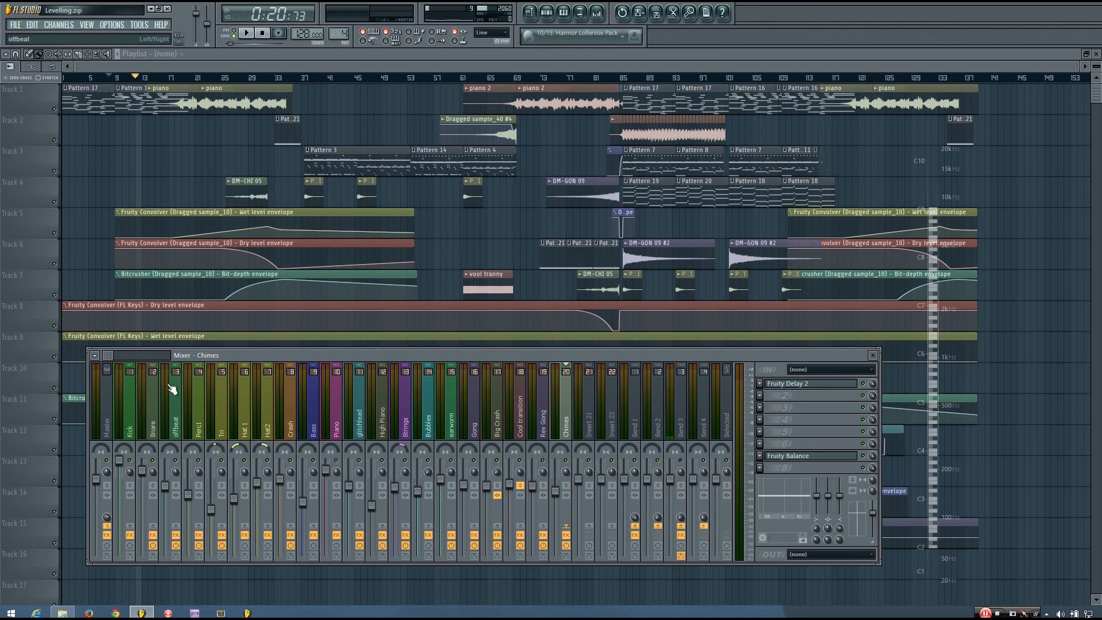
{"action": "scroll", "coordinate": [172, 390], "scroll_direction": "down", "scroll_amount": 3}
{"action": "scroll", "coordinate": [98, 390], "scroll_direction": "up", "scroll_amount": 3}
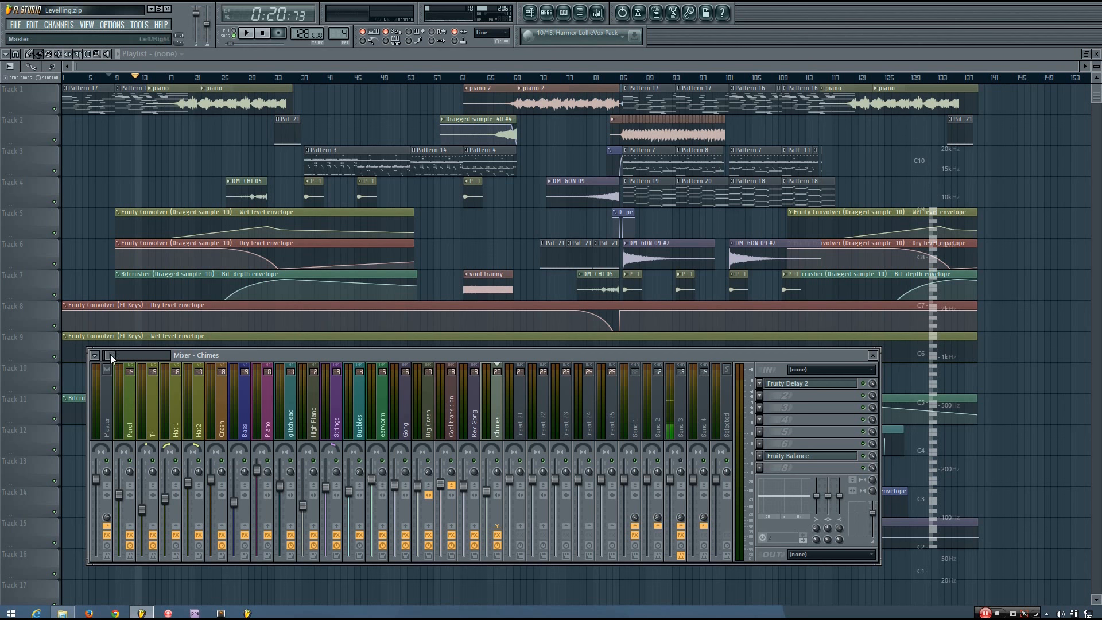